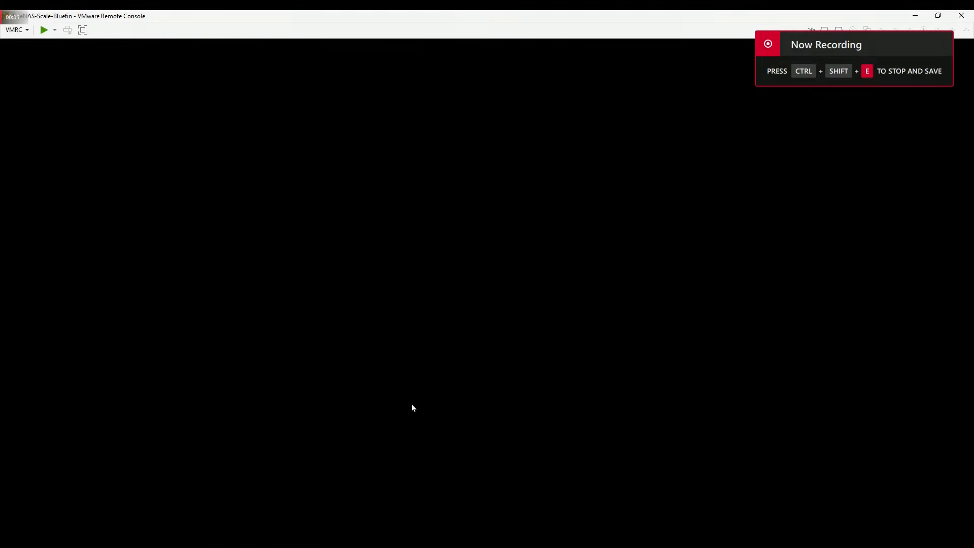
# - Power on the VM and let it boot into the TrueNAS SCALE 22.12.0 installer
pyautogui.click(44, 31)
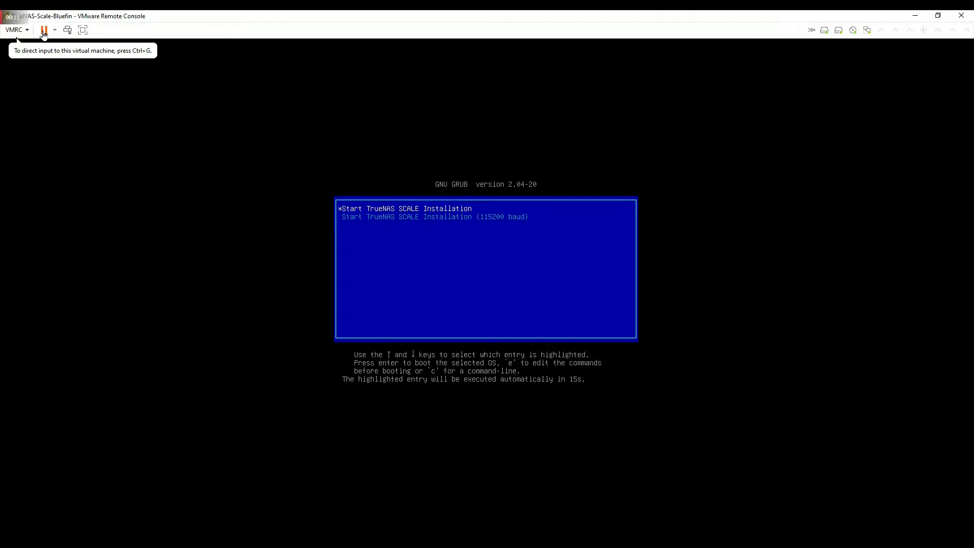
pyautogui.click(196, 262)
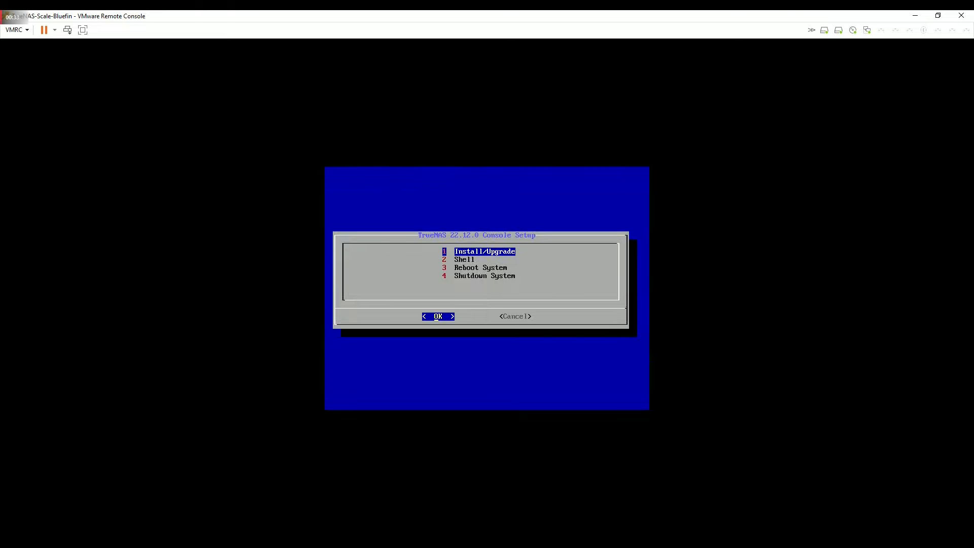
# - Start Install/Upgrade on the 16 GiB sda disk and confirm erasing it
pyautogui.press('Return')
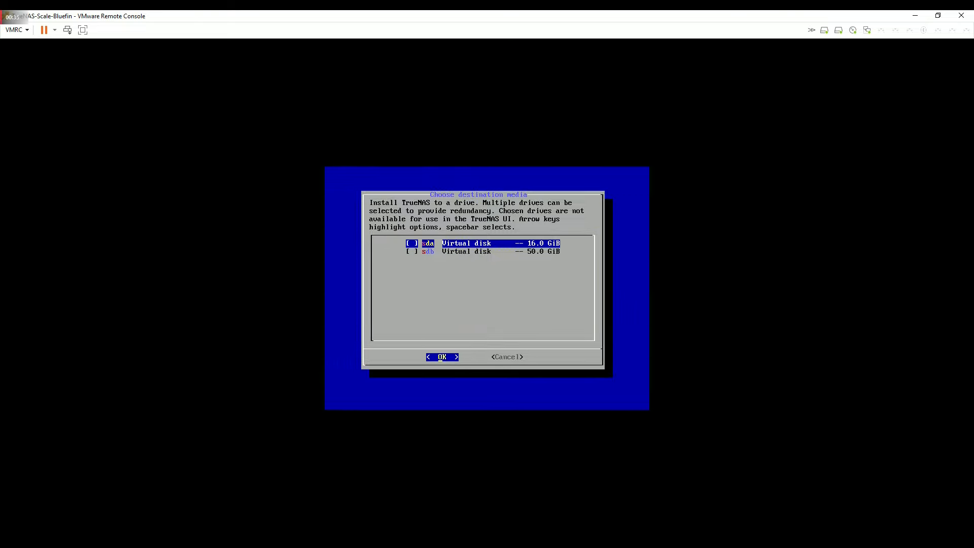
pyautogui.press('Down')
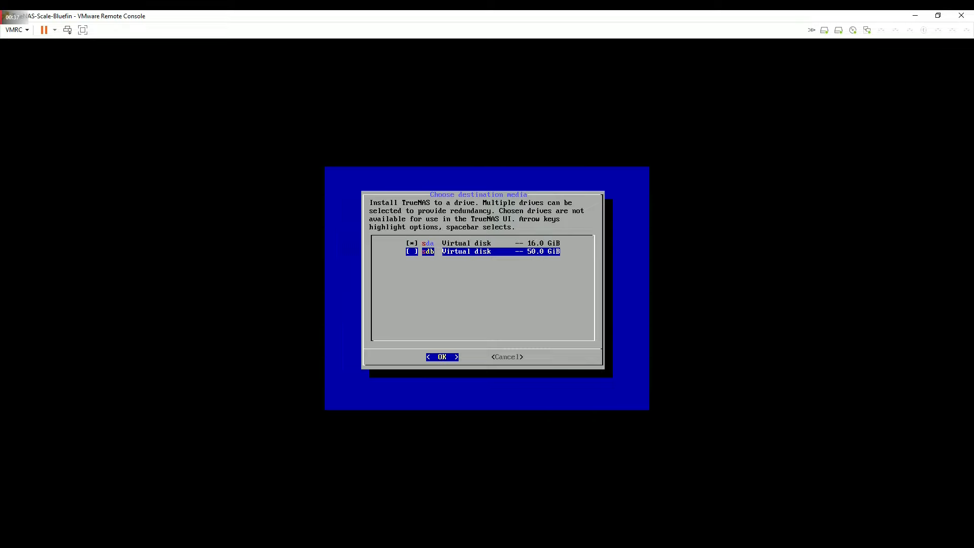
pyautogui.press('Return')
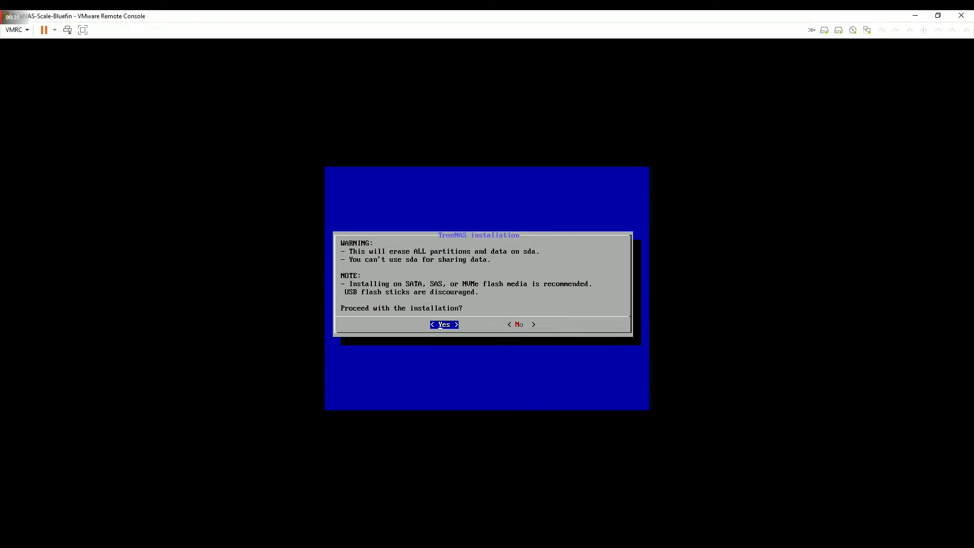
pyautogui.press('Return')
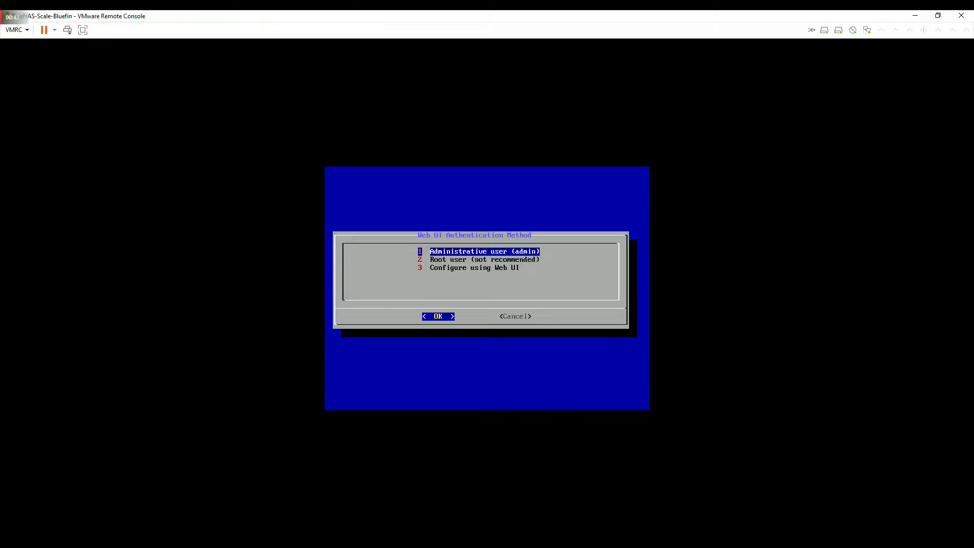
# - Choose the admin user with a confirmed password, install, and dismiss the success message
pyautogui.press('Return')
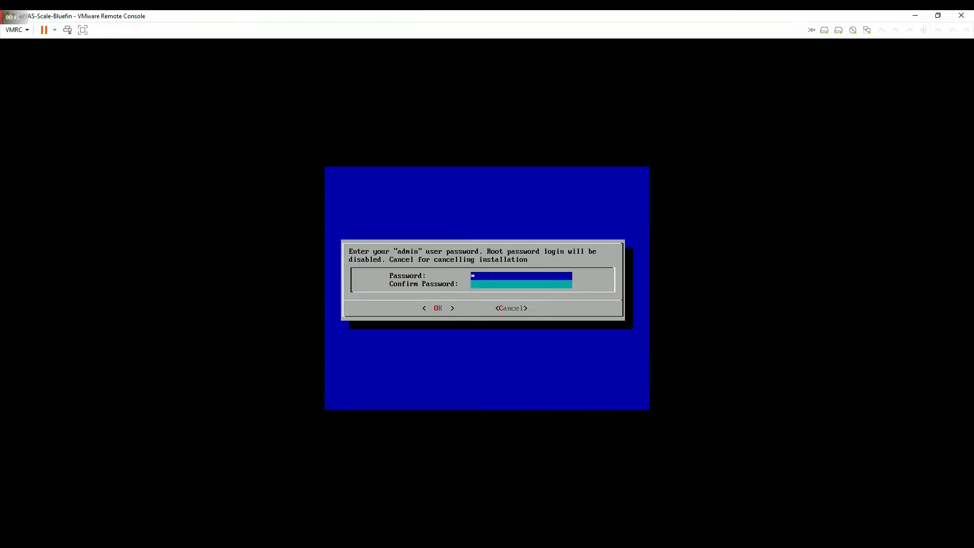
pyautogui.write('******')
pyautogui.press('Down')
pyautogui.write('******')
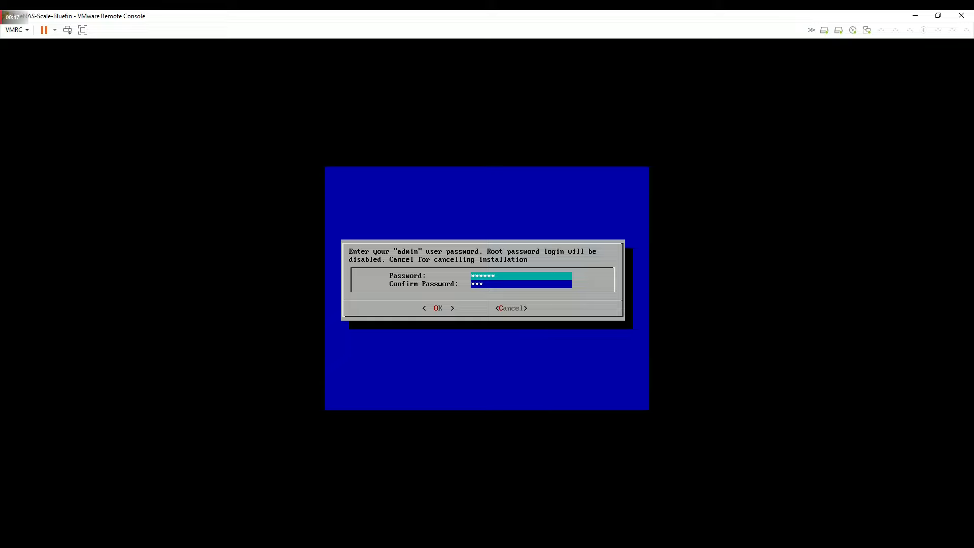
pyautogui.press('Tab')
pyautogui.press('Return')
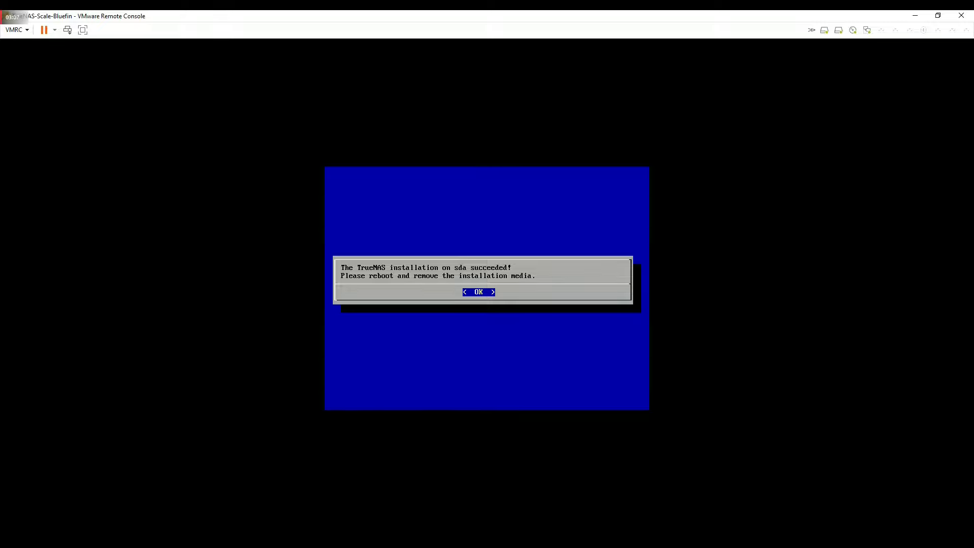
pyautogui.press('Return')
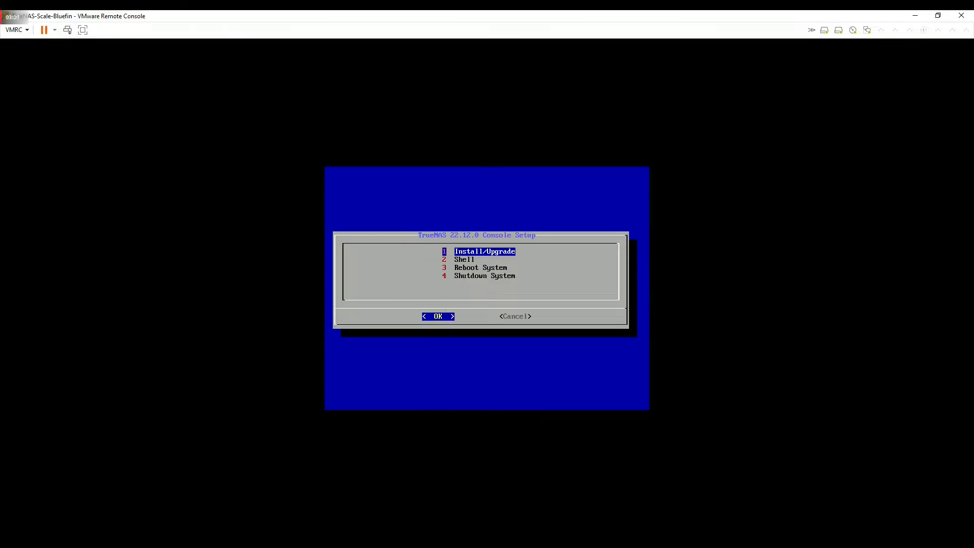
# - Choose Reboot System, then boot TrueNAS Scale GNU/Linux 22.12.0 from GRUB
pyautogui.press('Down')
pyautogui.press('Down')
pyautogui.press('Return')
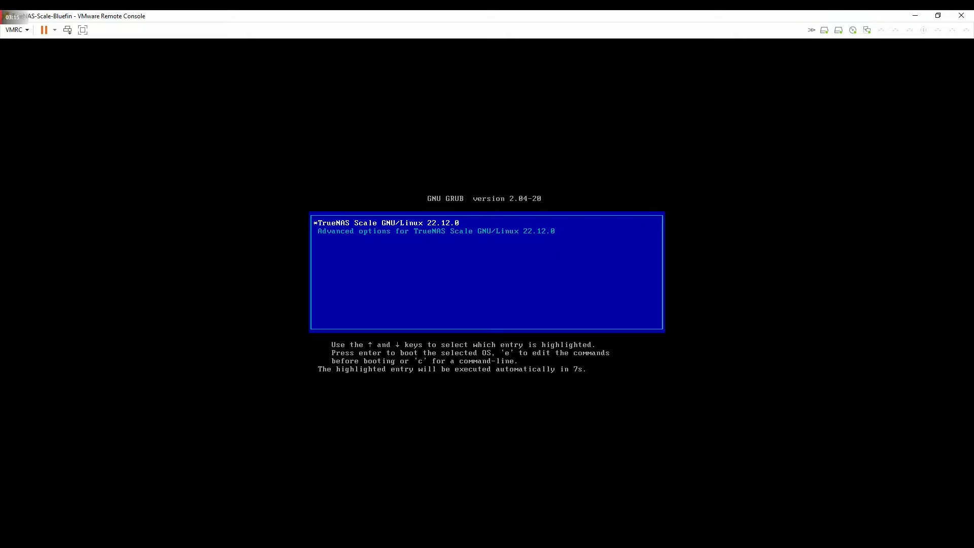
pyautogui.press('Return')
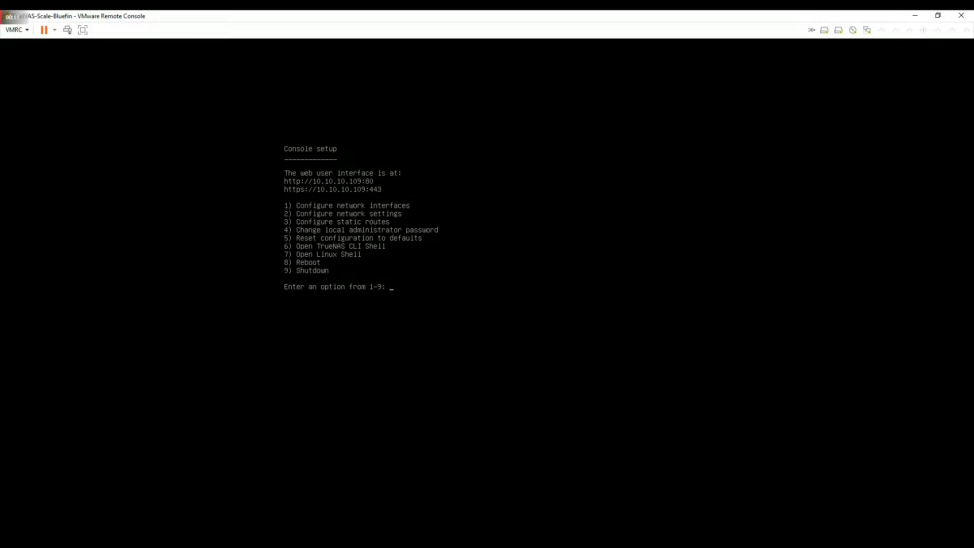
pyautogui.press('Return')
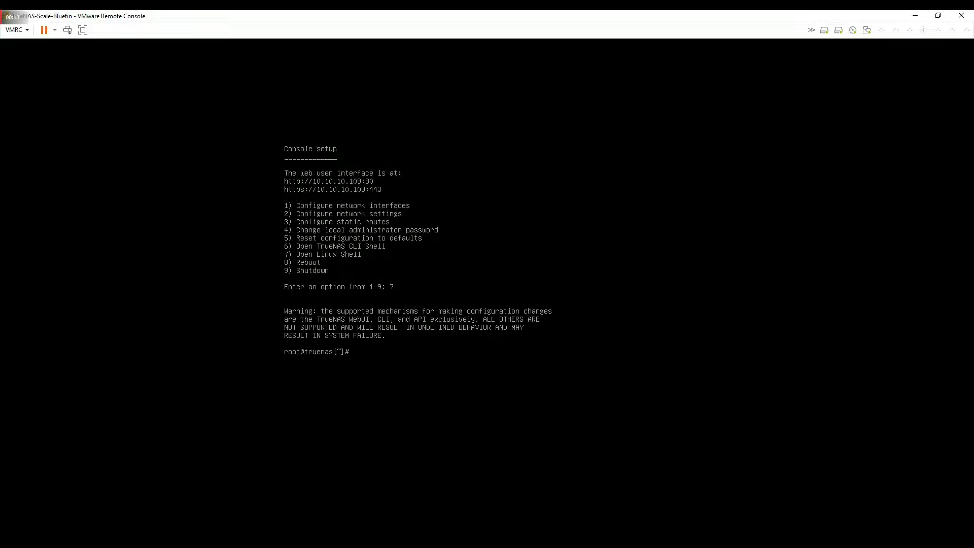
pyautogui.write('ping www.google.com')
pyautogui.press('Return')
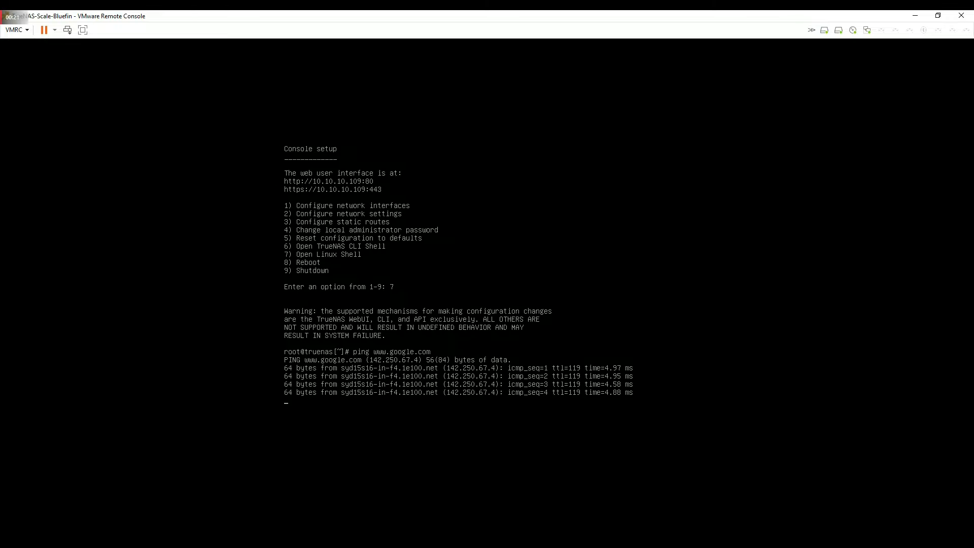
pyautogui.hotkey('ctrl', 'c')
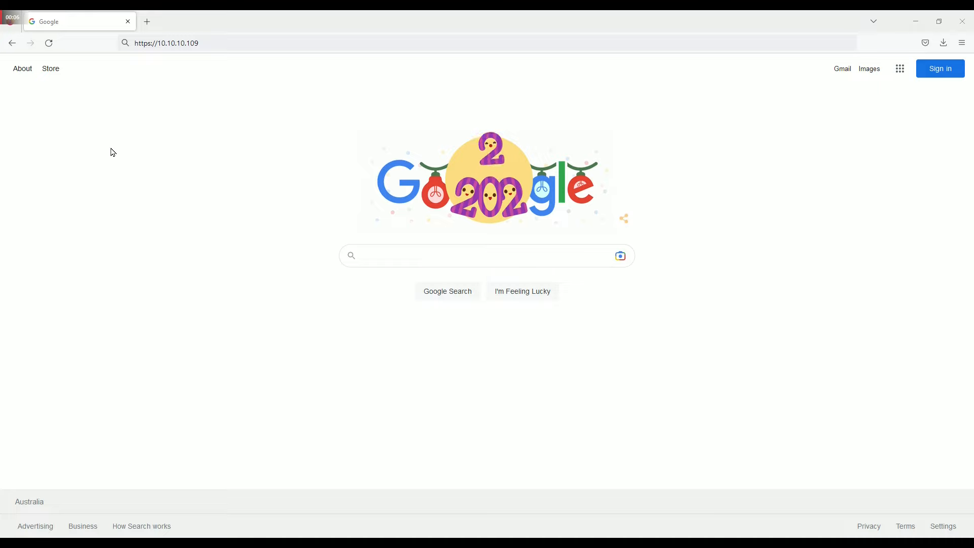
pyautogui.click(204, 44)
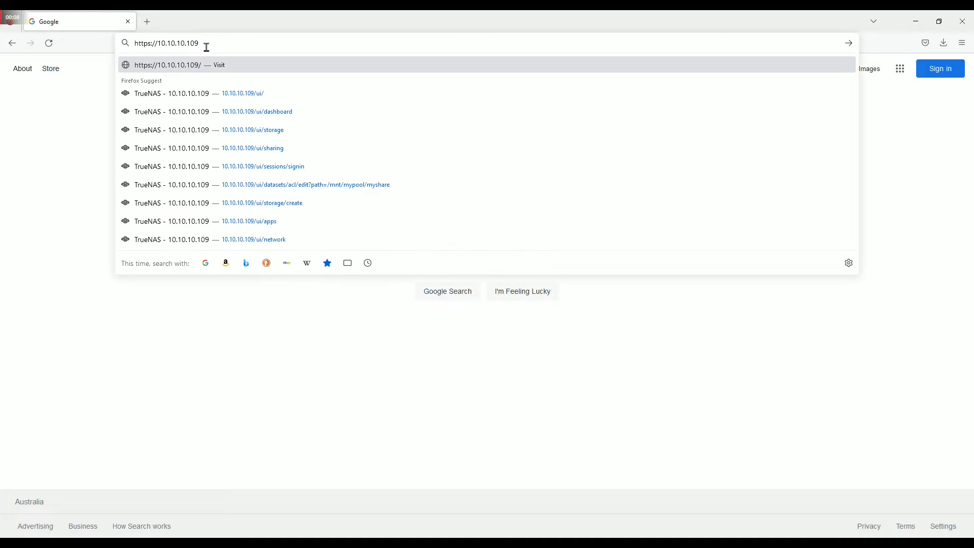
pyautogui.press('Return')
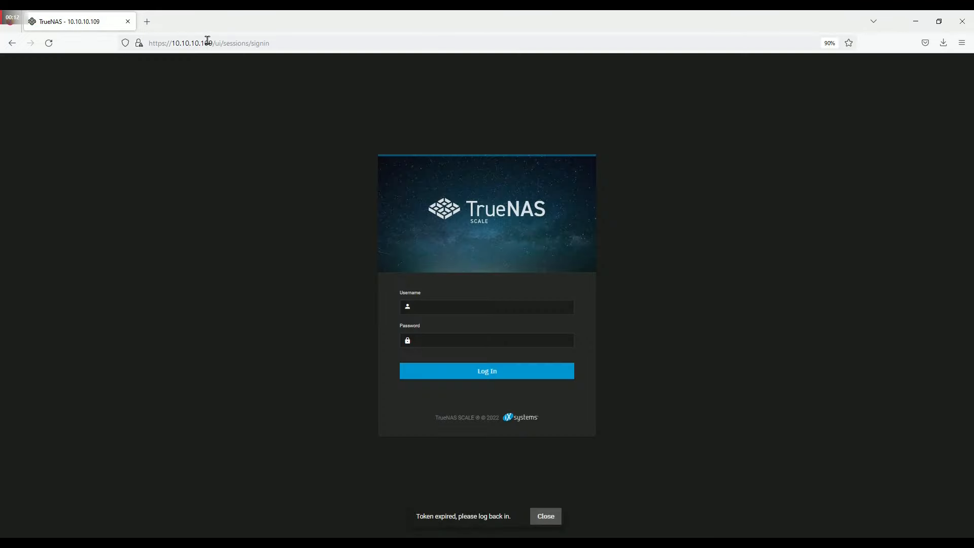
pyautogui.click(437, 308)
pyautogui.write('admin')
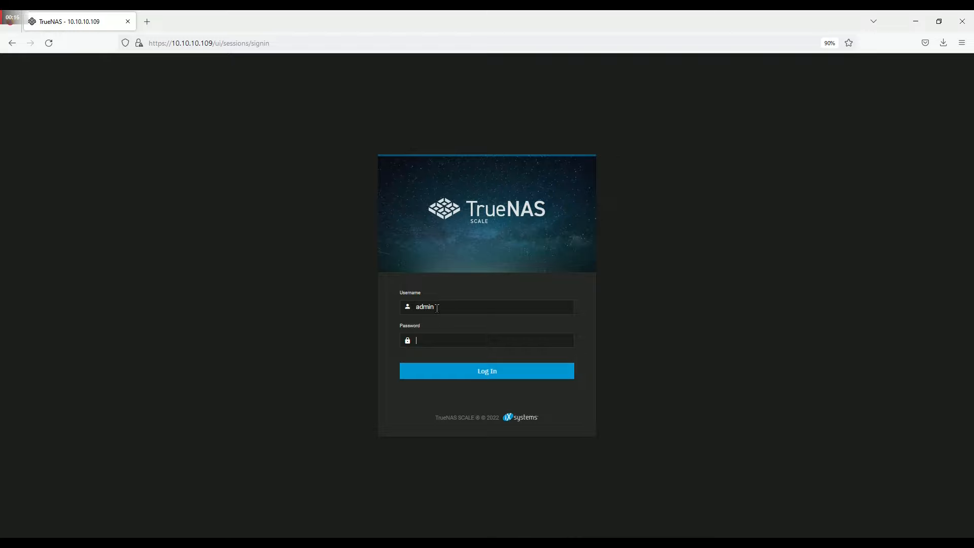
pyautogui.write('******')
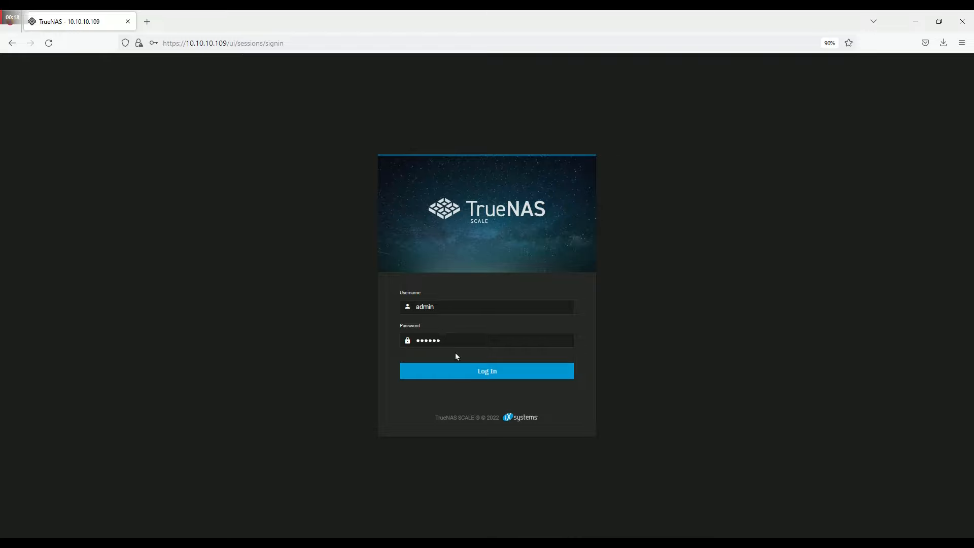
pyautogui.click(491, 376)
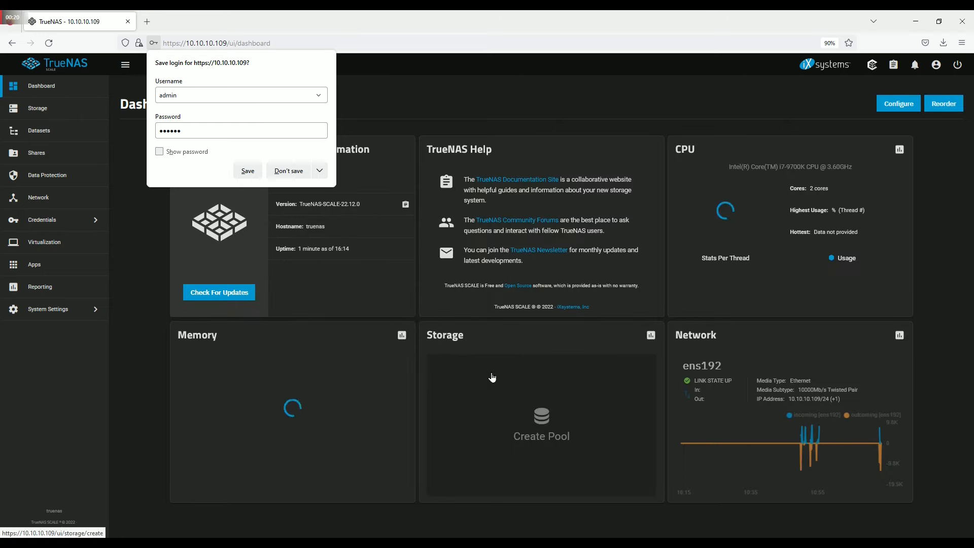
pyautogui.click(289, 171)
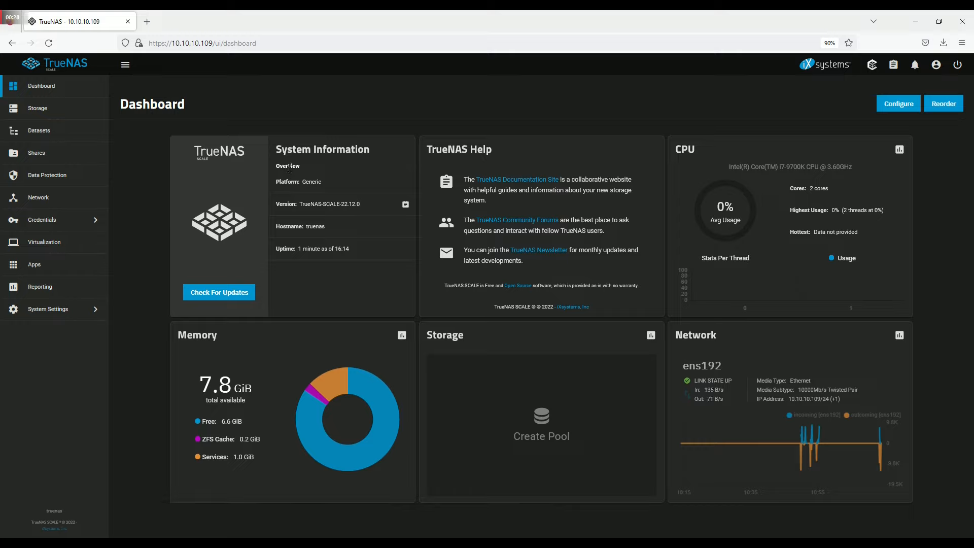
# - Uncheck Crash reporting and Usage collection in System Settings > General GUI settings, then save
pyautogui.click(93, 308)
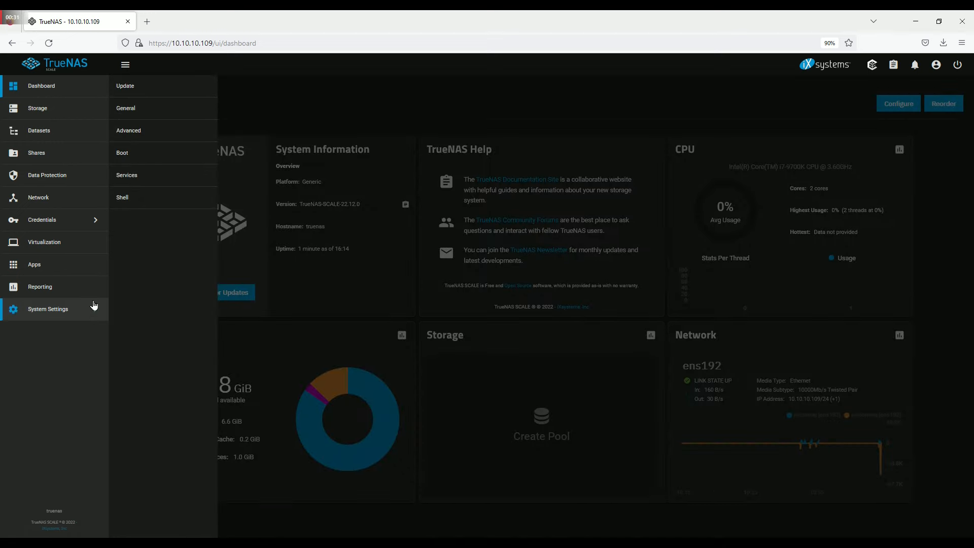
pyautogui.click(173, 110)
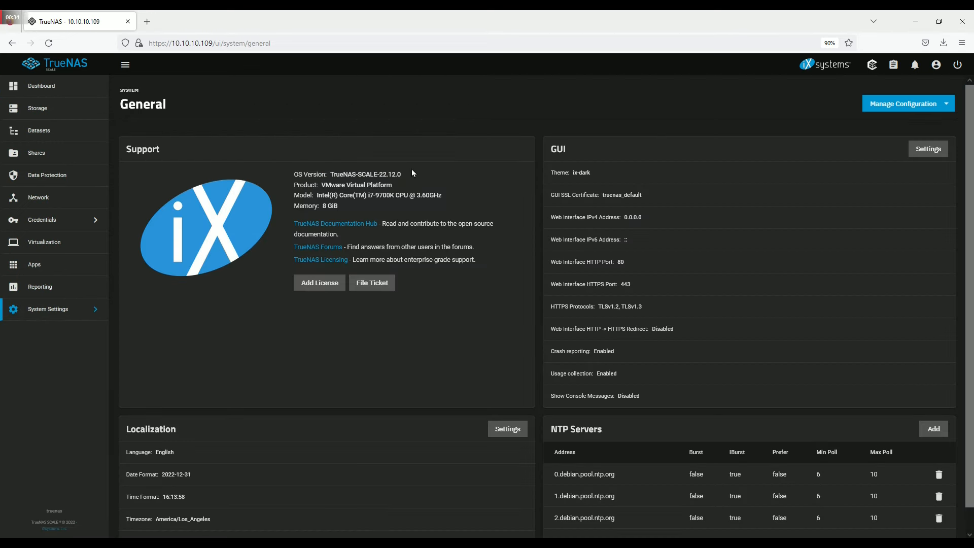
pyautogui.click(933, 148)
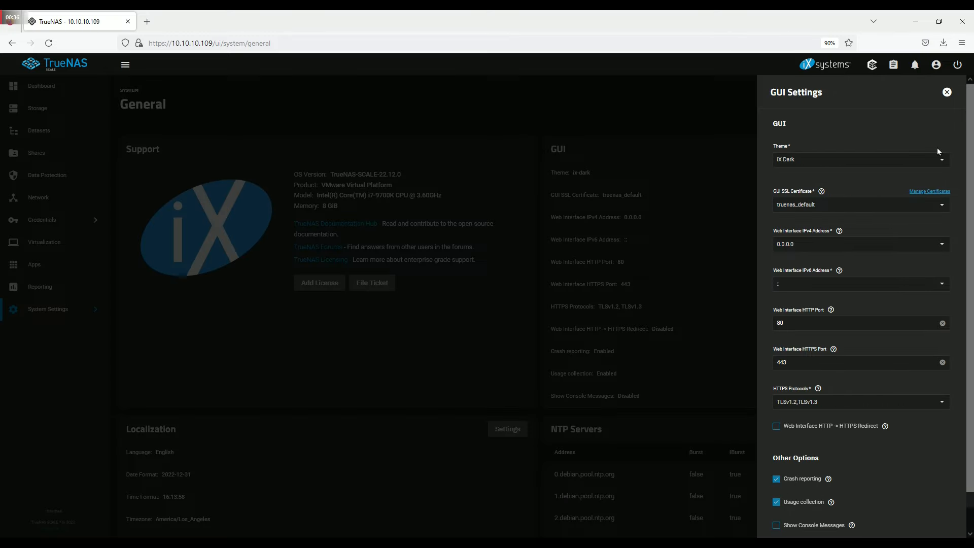
pyautogui.click(776, 479)
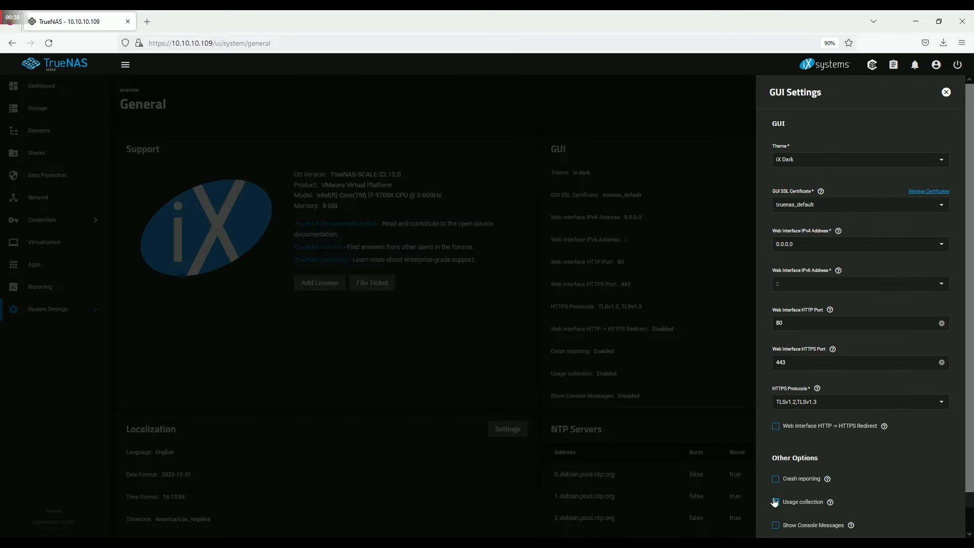
pyautogui.click(775, 502)
pyautogui.scroll(-2, 867, 450)
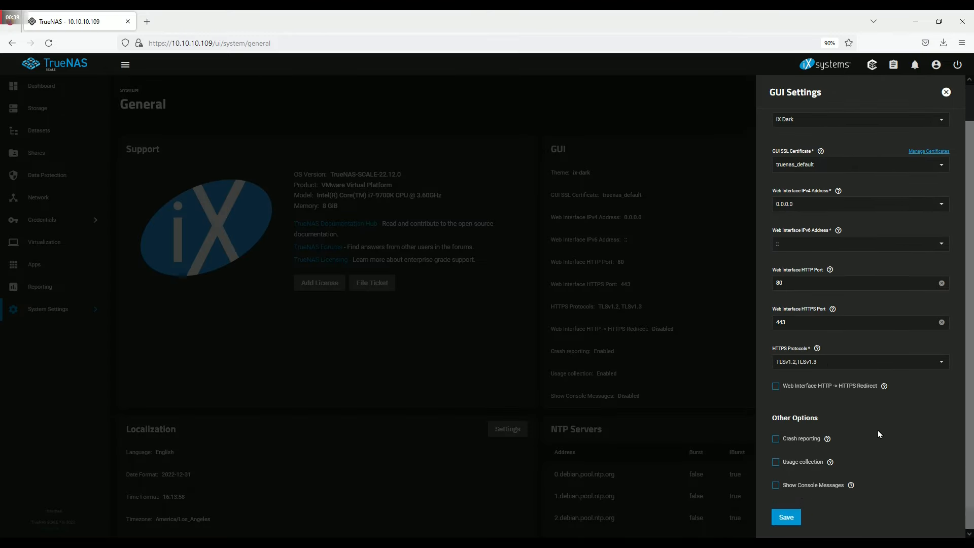
pyautogui.click(785, 516)
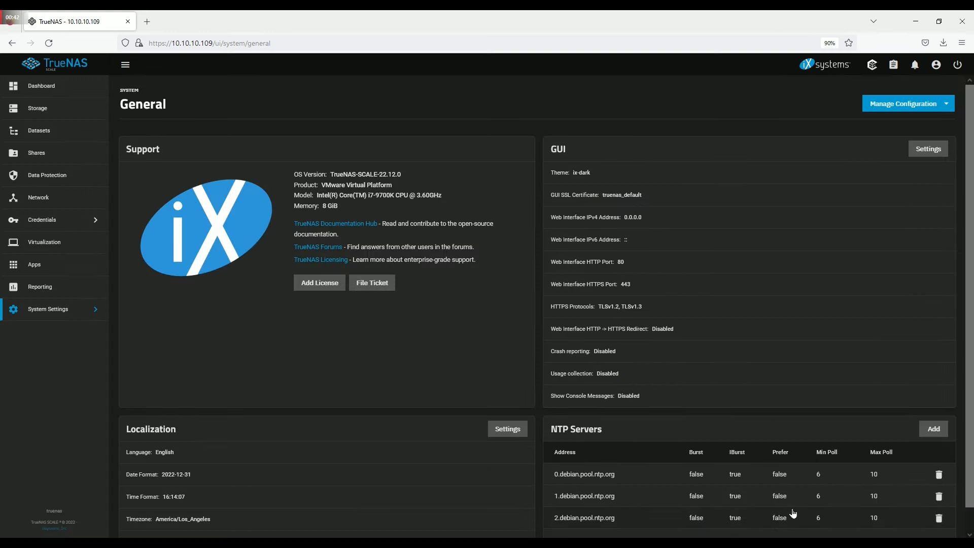
pyautogui.scroll(-1, 793, 515)
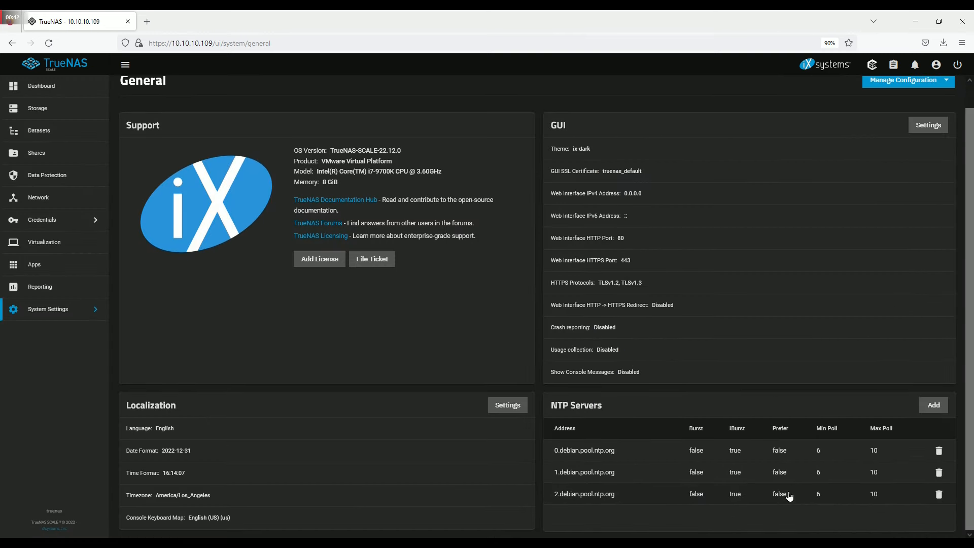
# - Set the Localization Settings timezone to Australia/Sydney and save
pyautogui.click(506, 406)
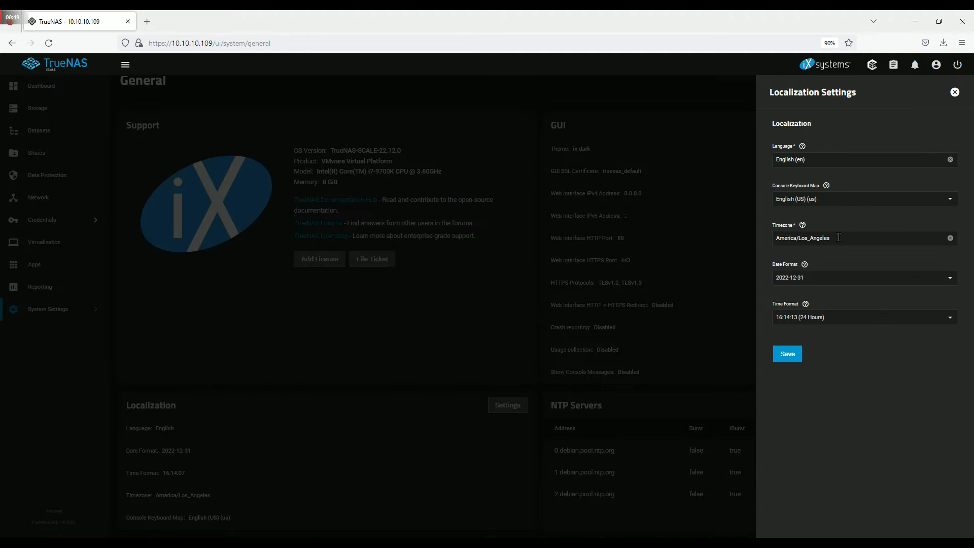
pyautogui.click(783, 238)
pyautogui.write('a')
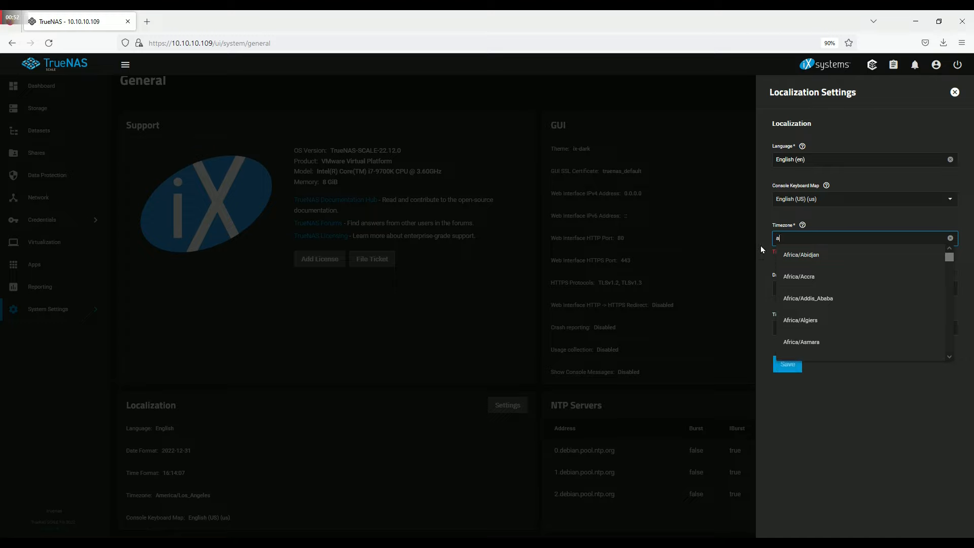
pyautogui.write('ustrlia')
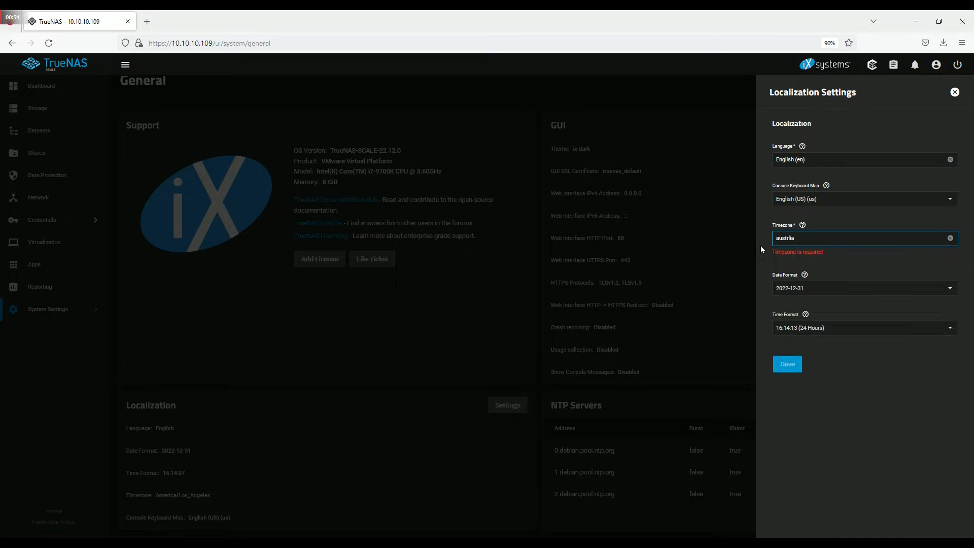
pyautogui.press('BackSpace')
pyautogui.press('BackSpace')
pyautogui.press('BackSpace')
pyautogui.write('a')
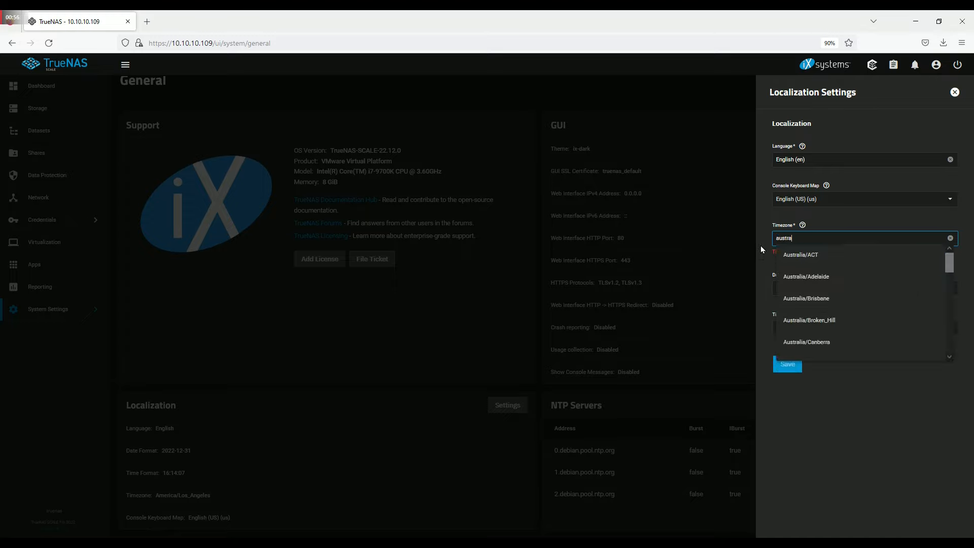
pyautogui.scroll(-5, 811, 300)
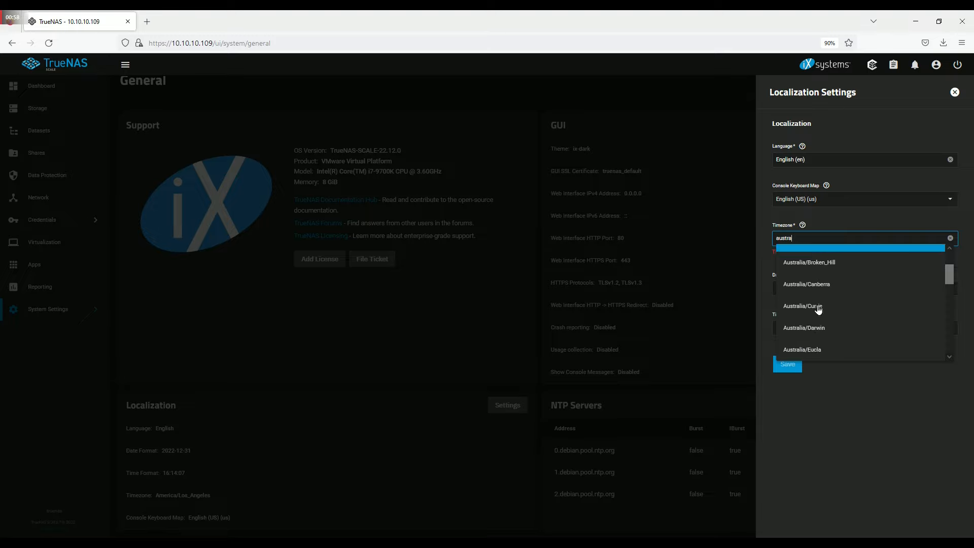
pyautogui.scroll(-4, 818, 309)
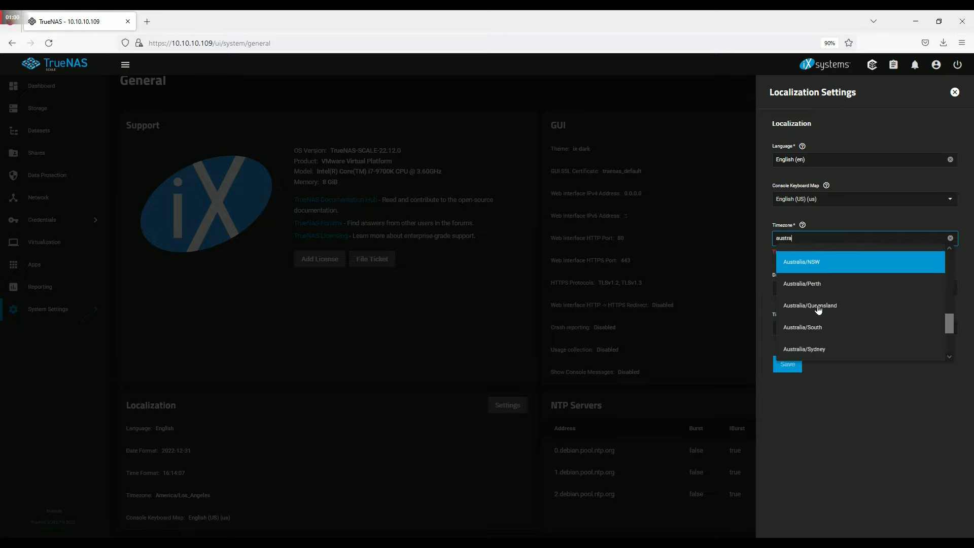
pyautogui.click(817, 307)
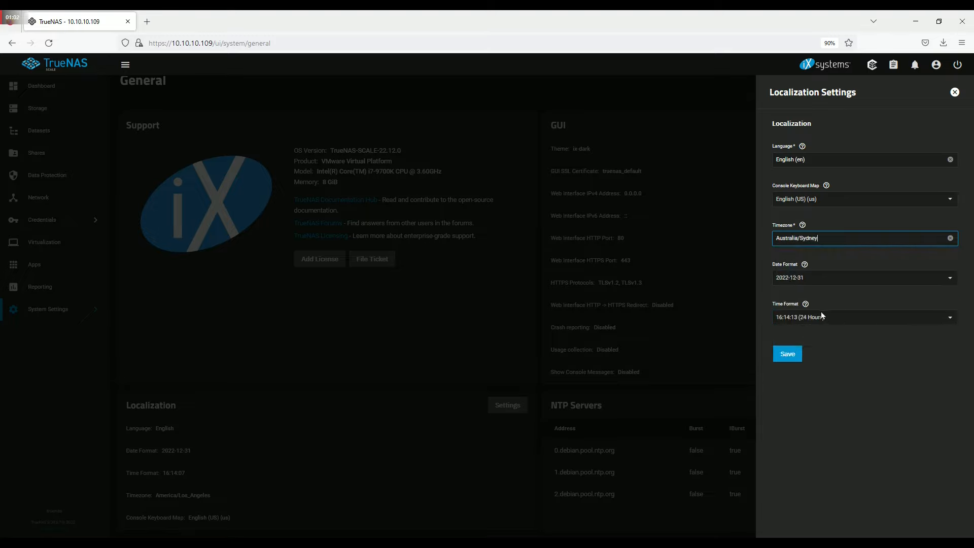
pyautogui.click(796, 351)
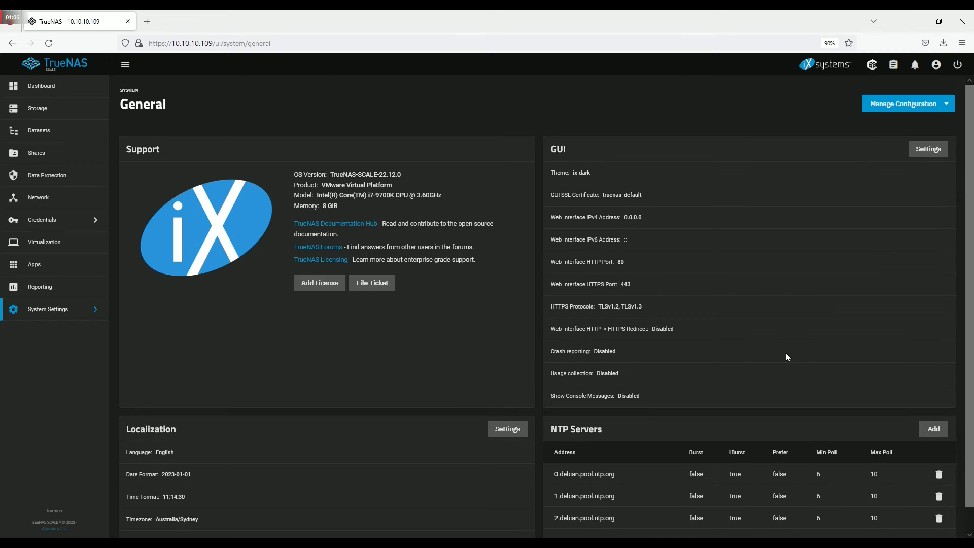
pyautogui.scroll(-1, 786, 357)
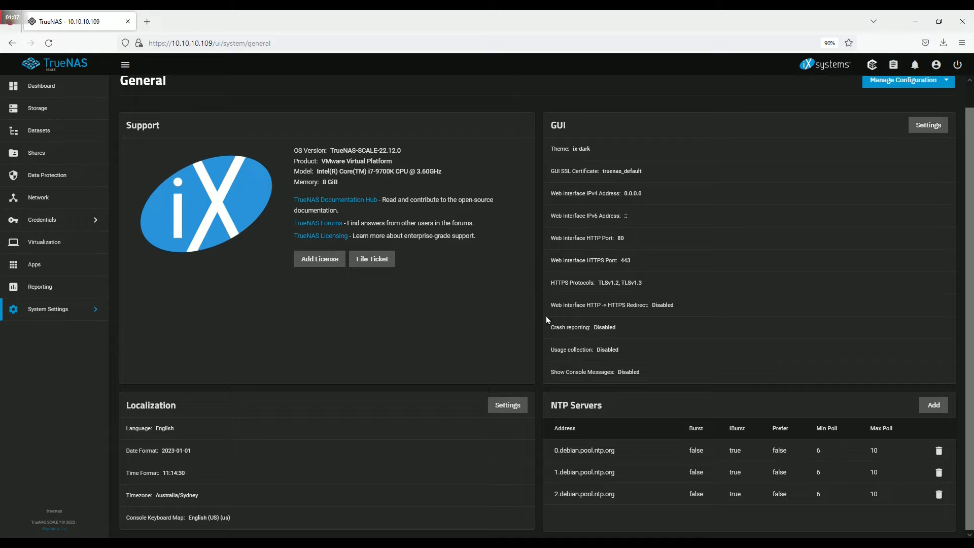
pyautogui.scroll(1, 439, 307)
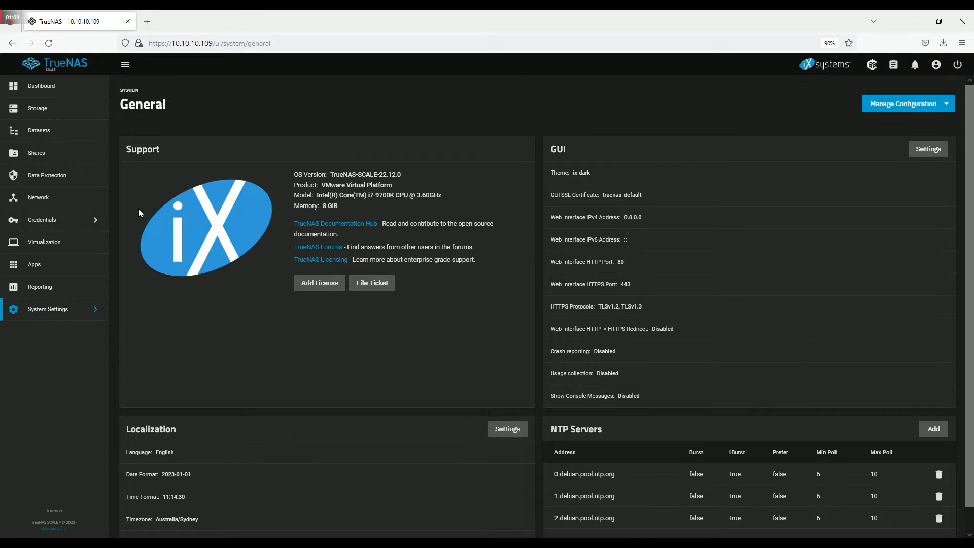
# - Change the hostname to truenas-demo in Network Global Configuration and save
pyautogui.click(91, 200)
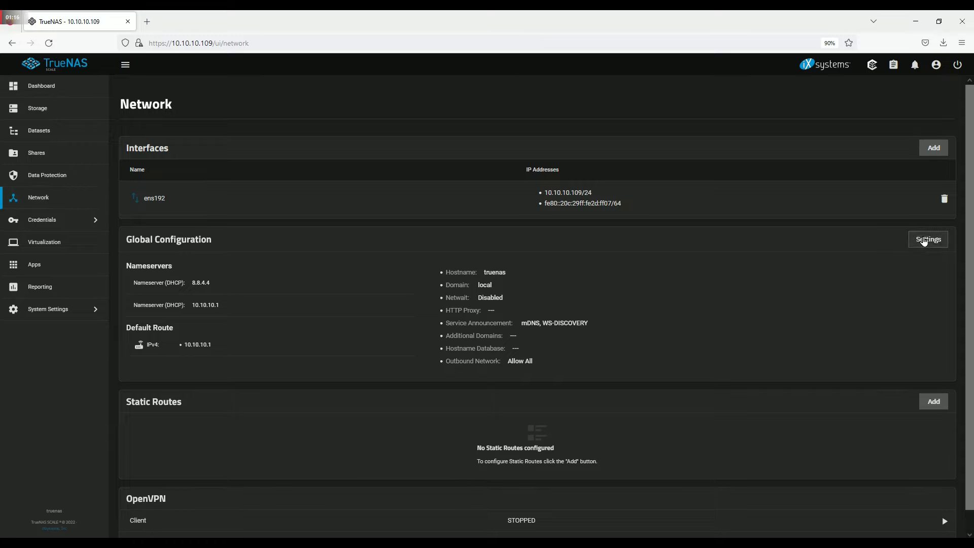
pyautogui.click(923, 242)
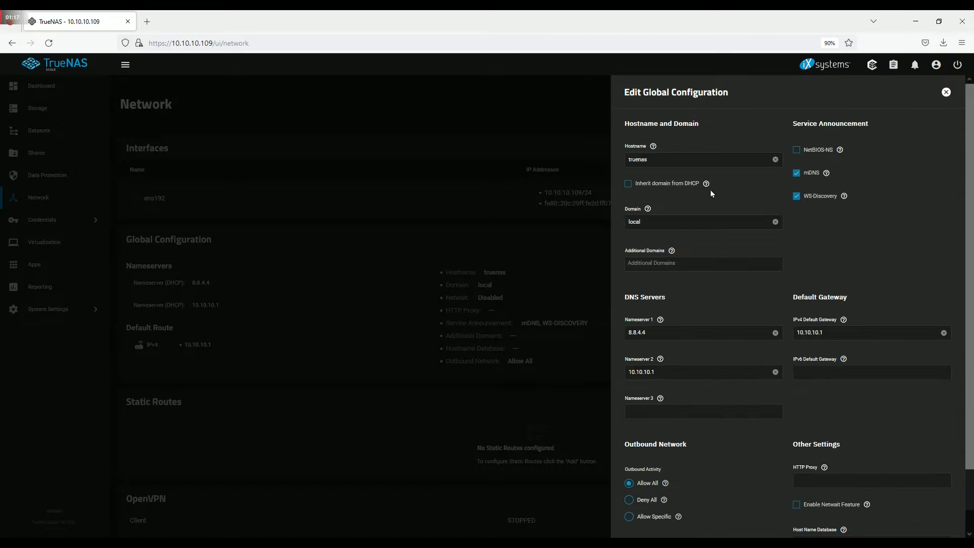
pyautogui.click(675, 159)
pyautogui.write('-')
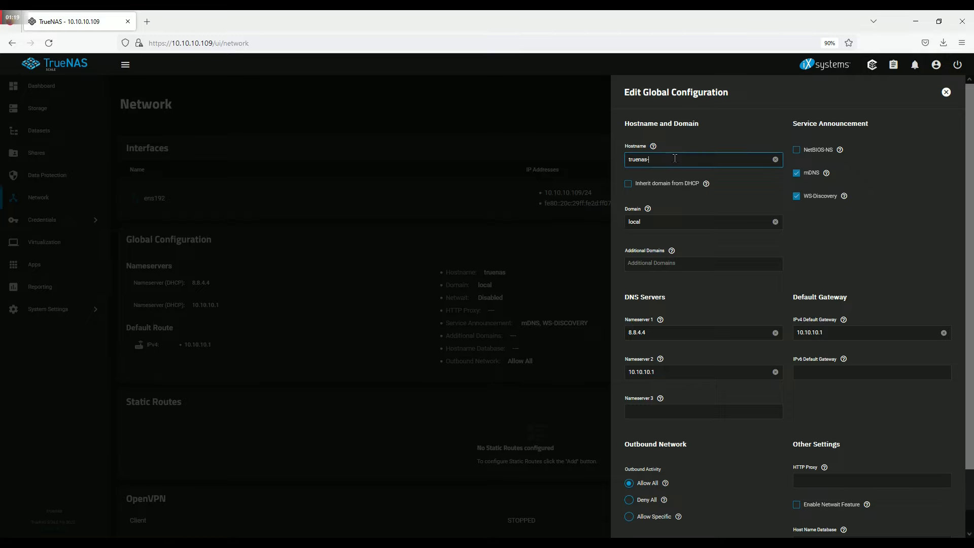
pyautogui.write('demo')
pyautogui.scroll(-2, 705, 184)
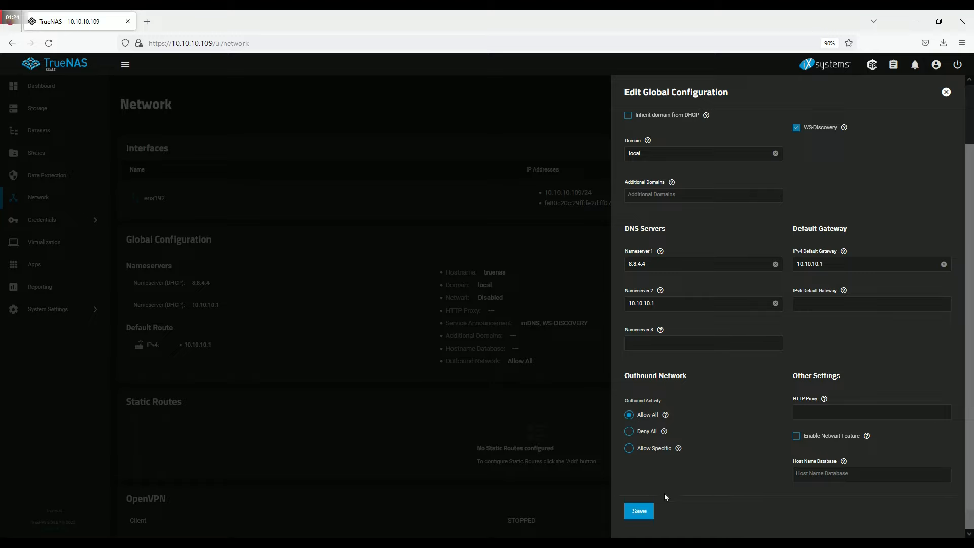
pyautogui.click(638, 510)
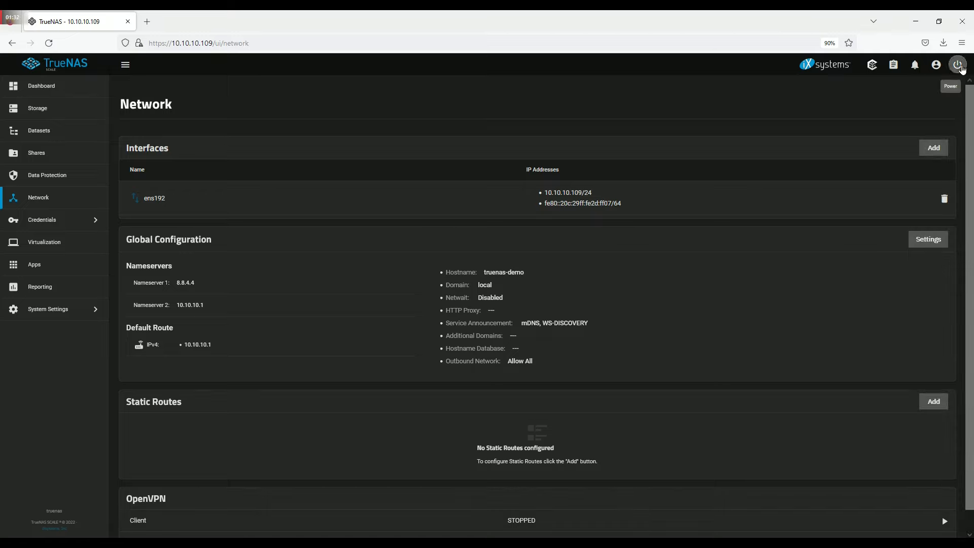
# - Restart the system from the Power menu, ticking Confirm
pyautogui.click(958, 66)
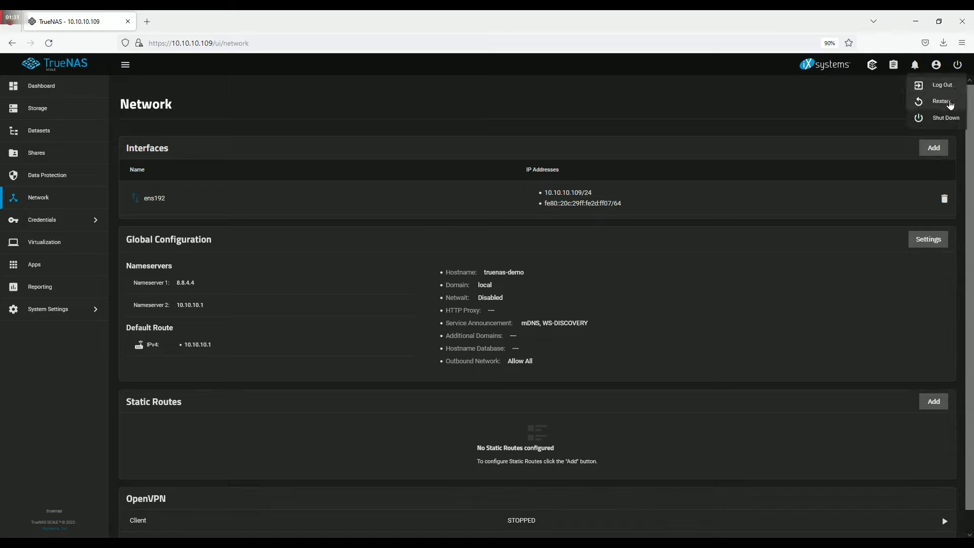
pyautogui.click(949, 103)
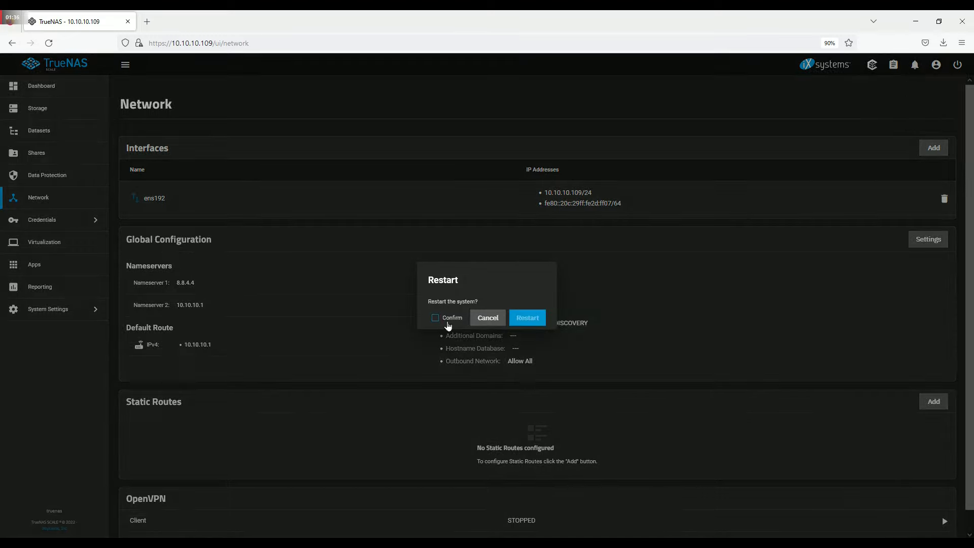
pyautogui.click(447, 323)
pyautogui.click(521, 316)
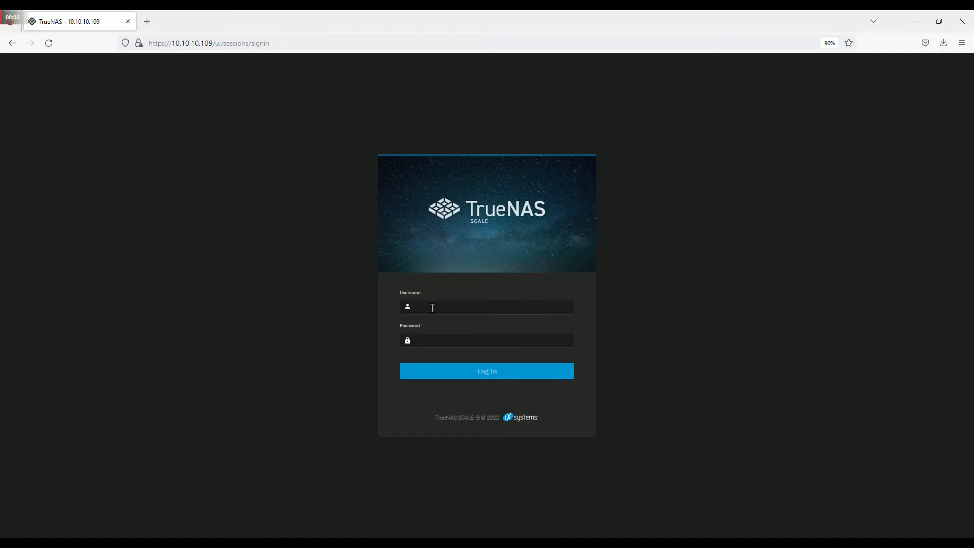
# - Log back in as admin, decline saving the login, and expand Credentials in the sidebar
pyautogui.write('admin')
pyautogui.press('Tab')
pyautogui.write('******')
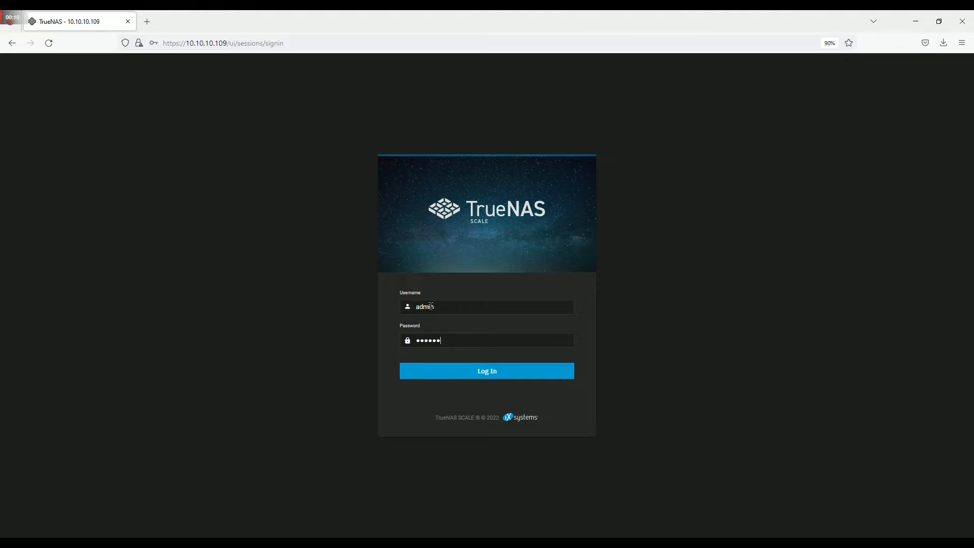
pyautogui.press('Return')
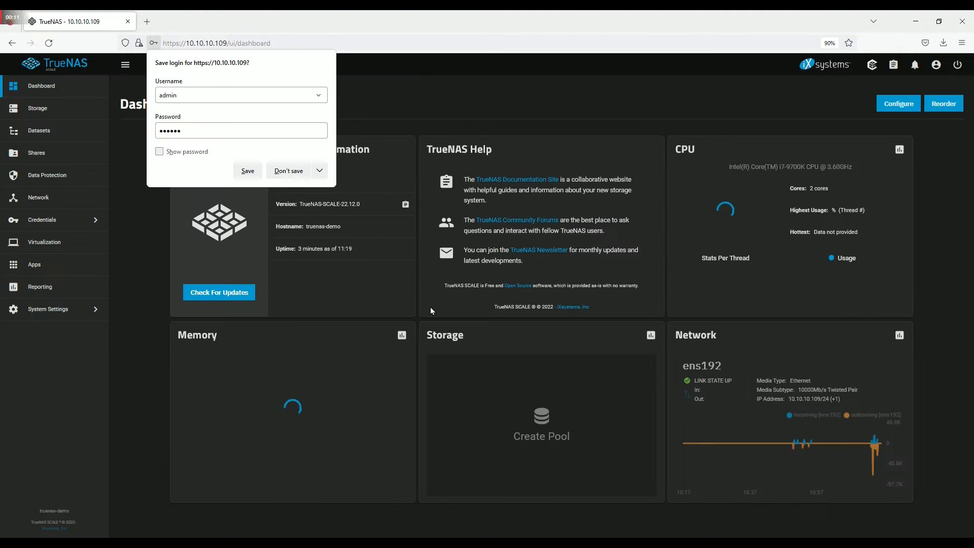
pyautogui.click(287, 169)
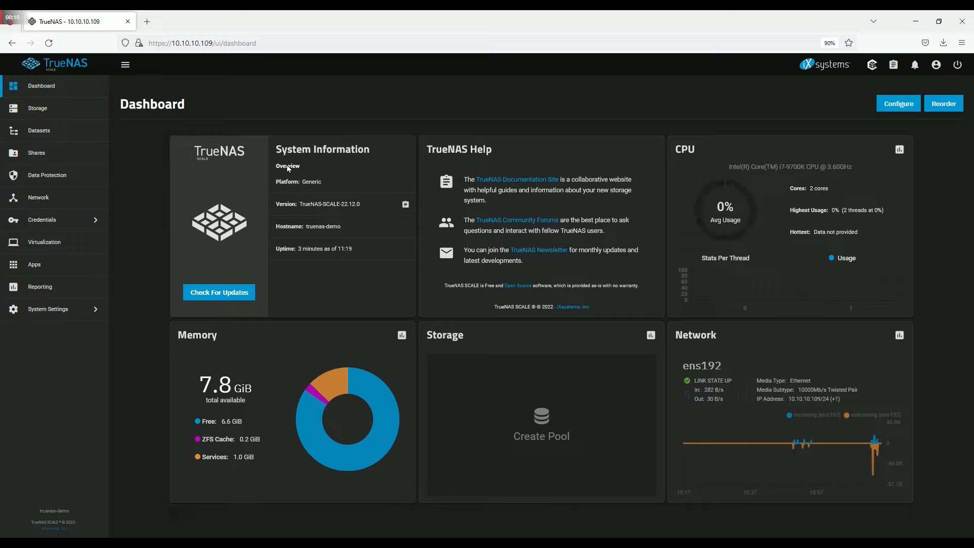
pyautogui.click(96, 222)
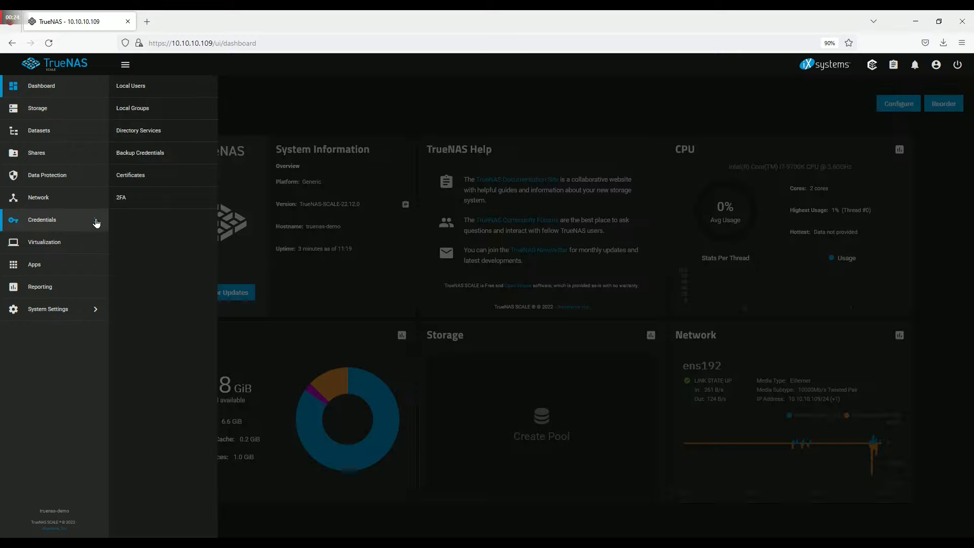
# - Create local group 'mygroup' (GID 3000) with Samba Authentication enabled
pyautogui.click(176, 107)
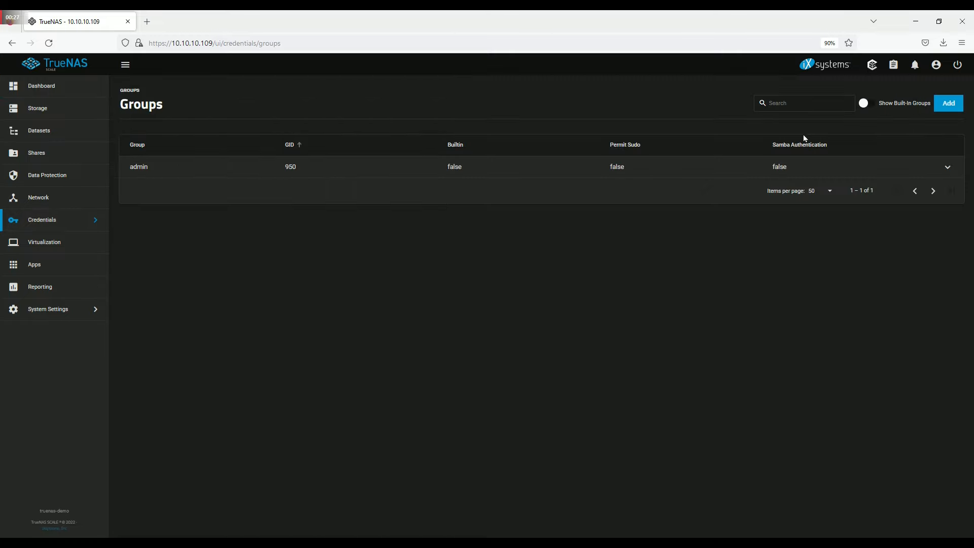
pyautogui.click(949, 104)
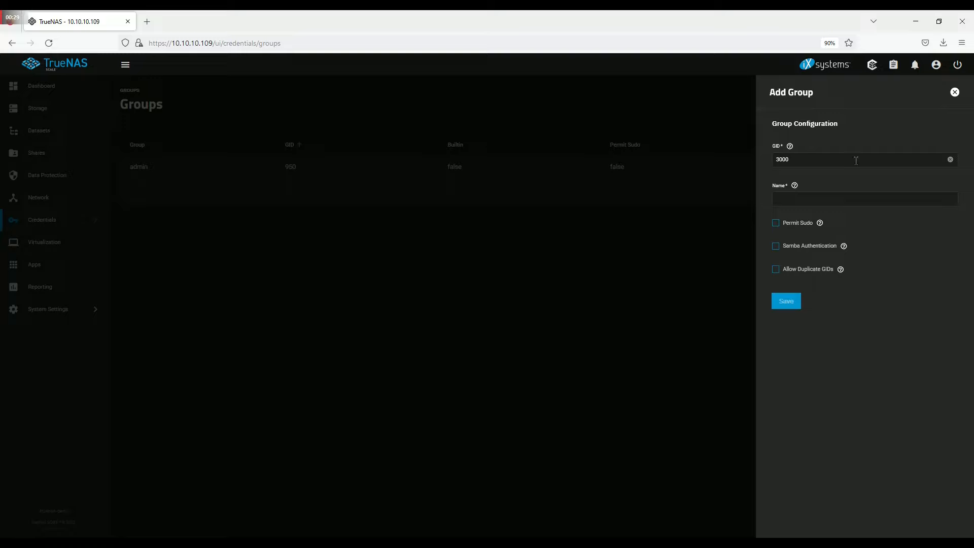
pyautogui.click(804, 195)
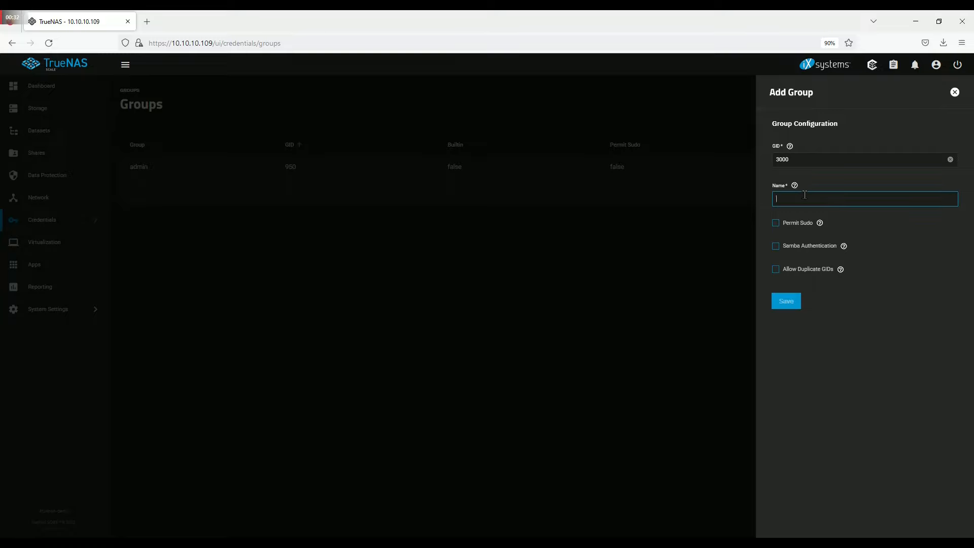
pyautogui.write('mygroup')
pyautogui.click(777, 247)
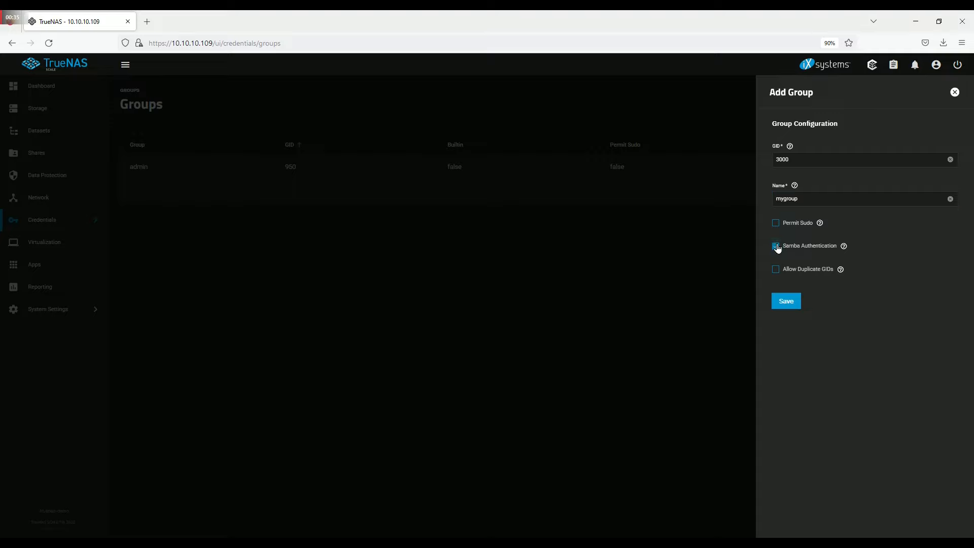
pyautogui.click(791, 302)
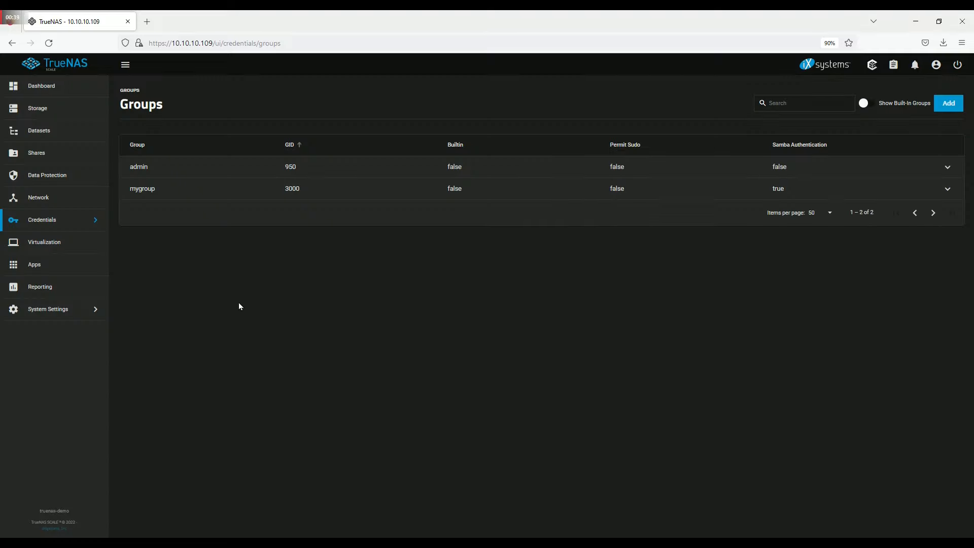
pyautogui.click(77, 217)
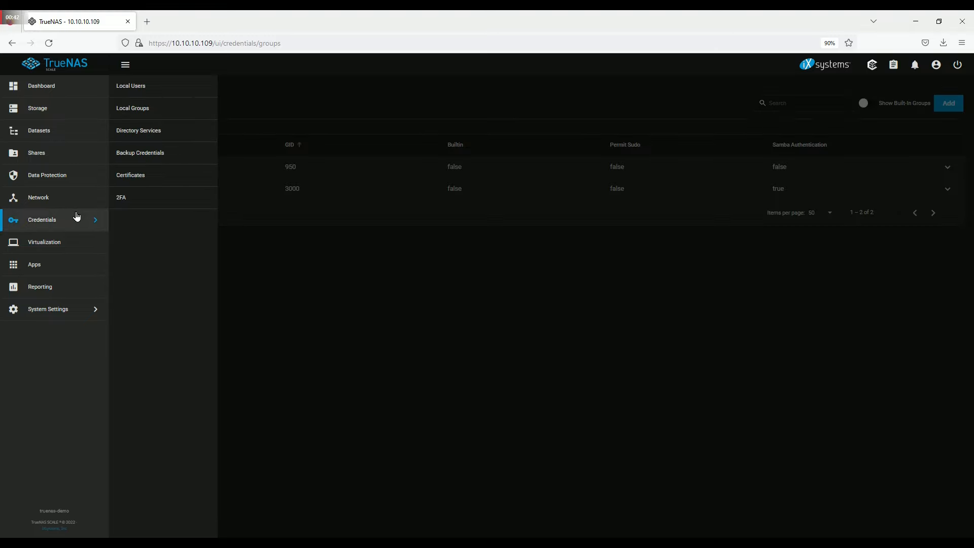
# - Start a new local user, entering the user's full name and the account password twice
pyautogui.click(179, 93)
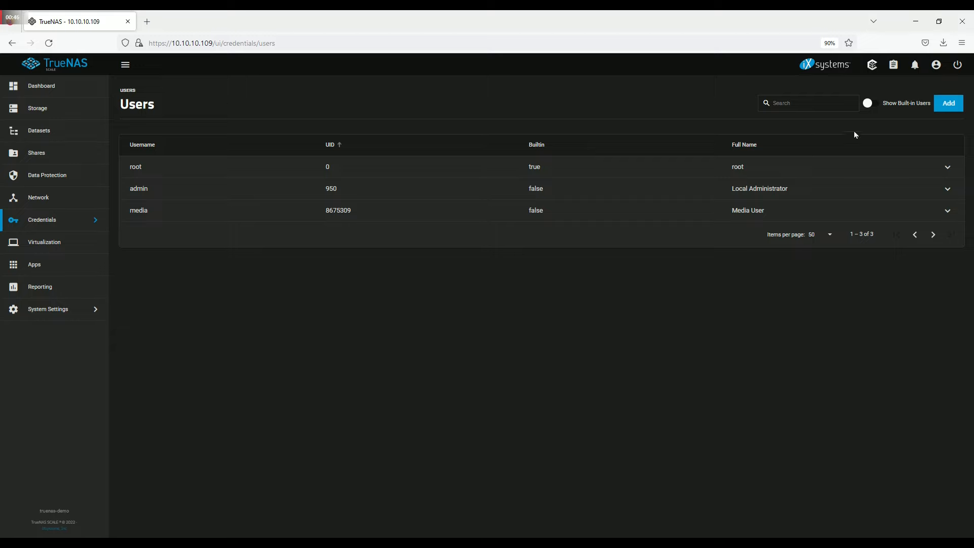
pyautogui.click(942, 107)
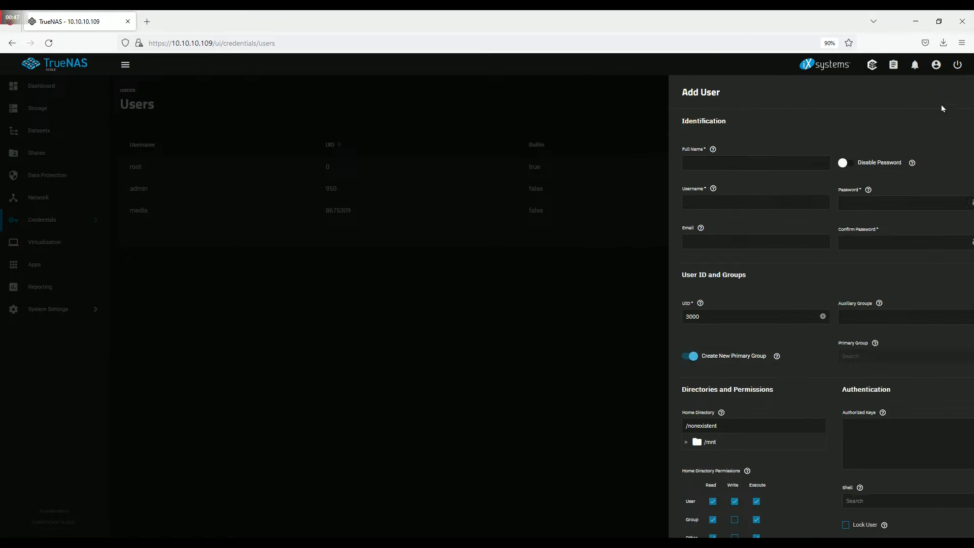
pyautogui.click(694, 164)
pyautogui.write('myuser')
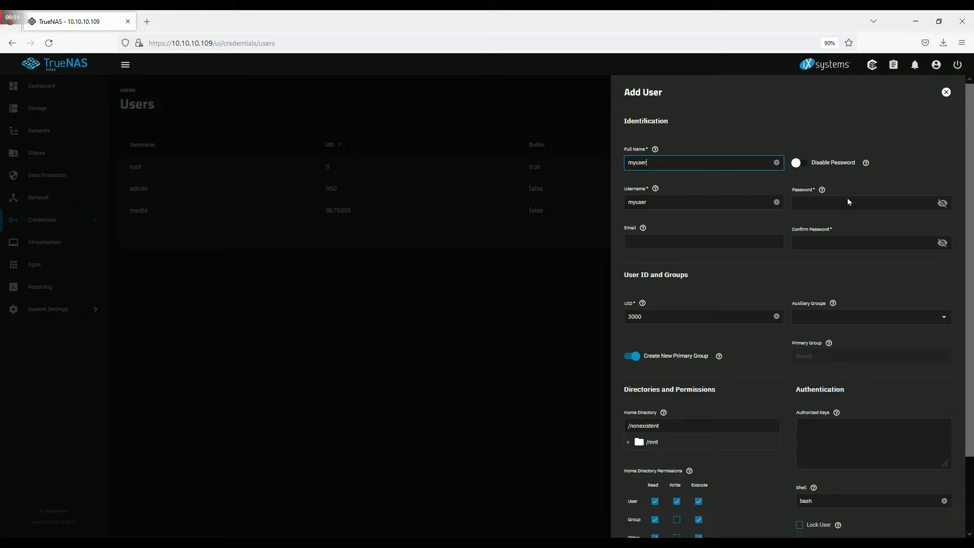
pyautogui.click(844, 200)
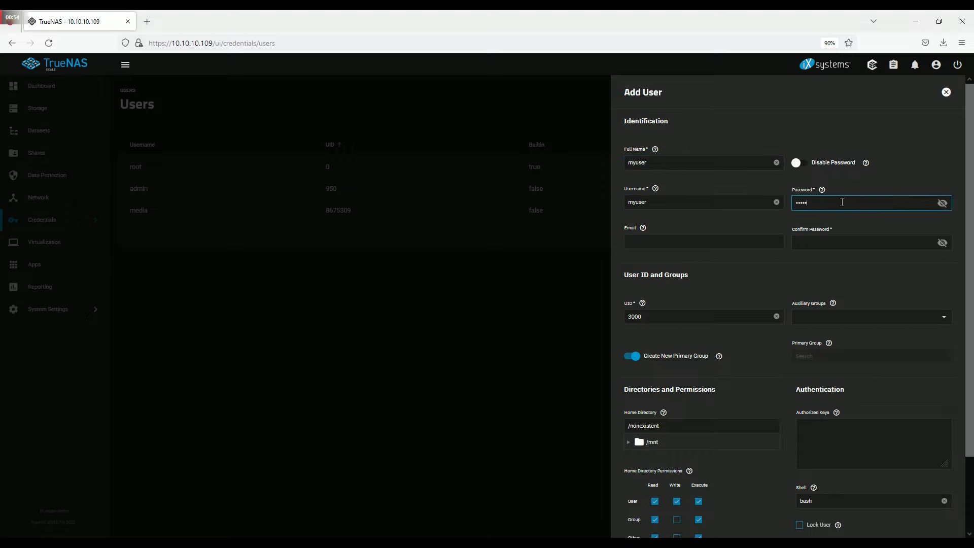
pyautogui.click(846, 246)
pyautogui.write('myu')
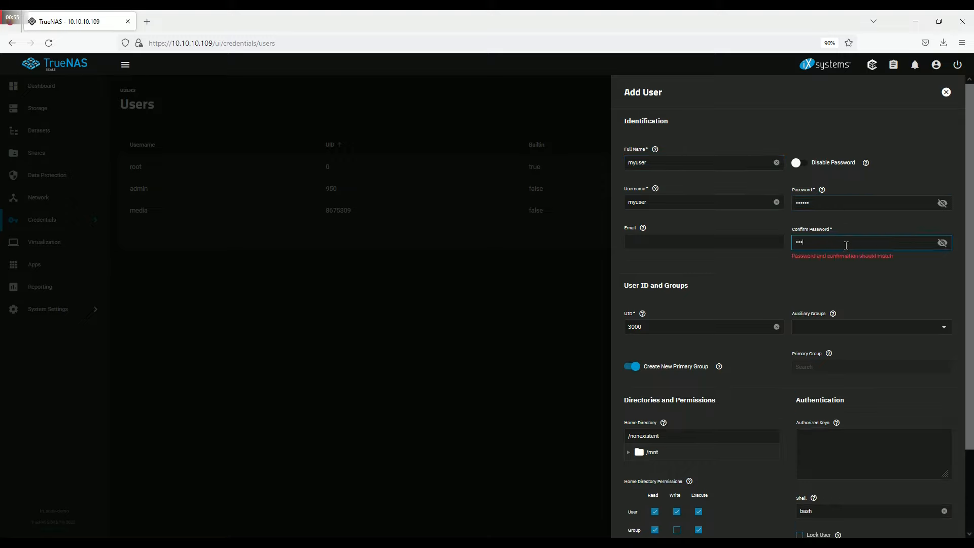
pyautogui.write('ser')
# - Add the user to auxiliary group mygroup and save it with UID 3000
pyautogui.scroll(-1, 844, 240)
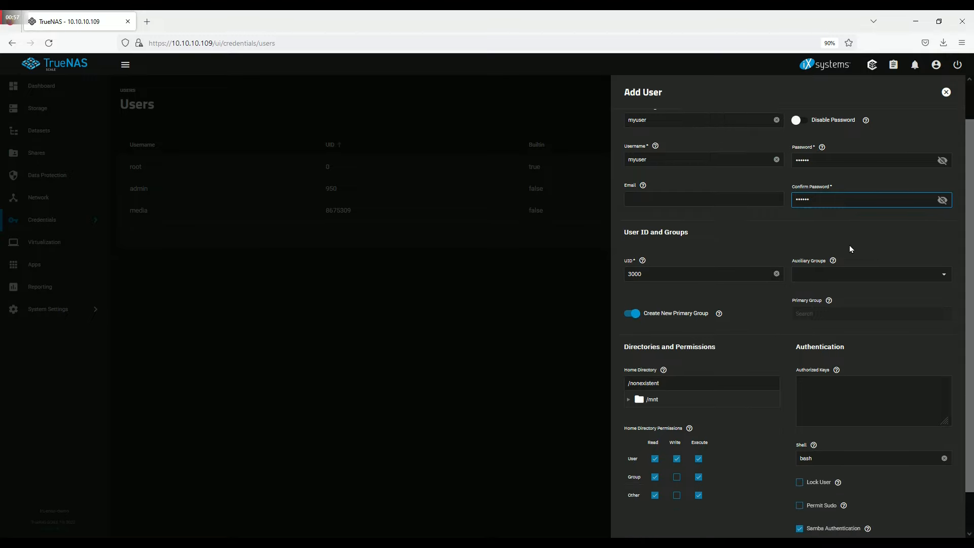
pyautogui.click(941, 276)
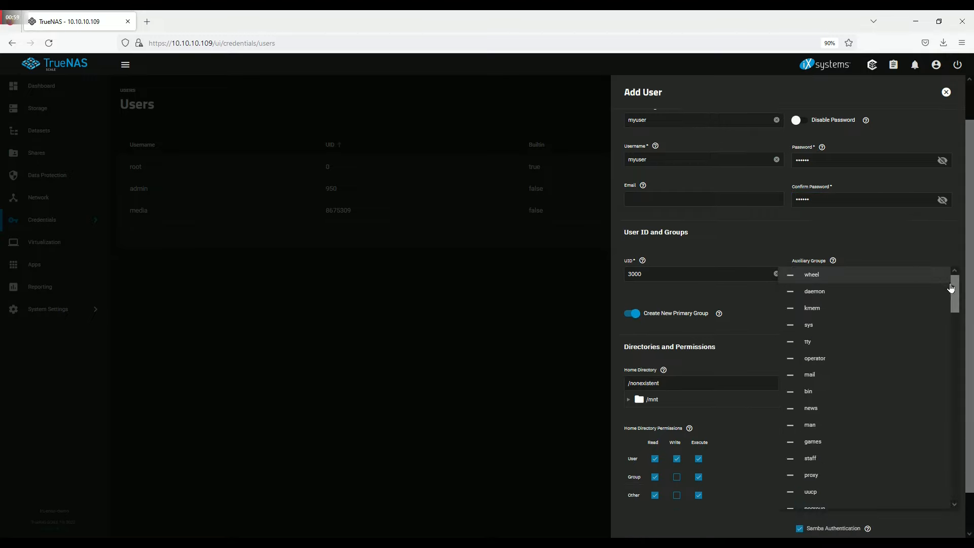
pyautogui.moveTo(953, 292); pyautogui.dragTo(947, 490)
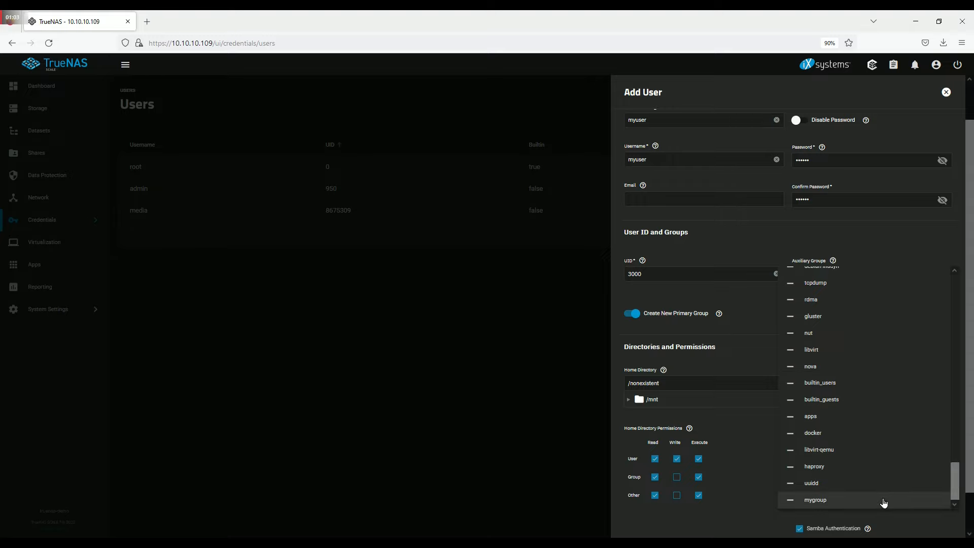
pyautogui.click(882, 502)
pyautogui.click(752, 233)
pyautogui.scroll(-1, 753, 232)
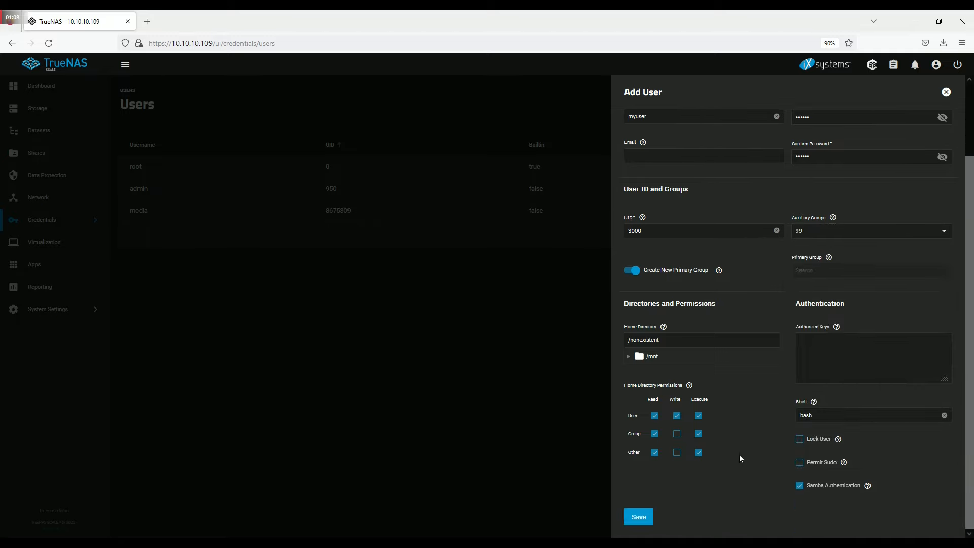
pyautogui.click(638, 515)
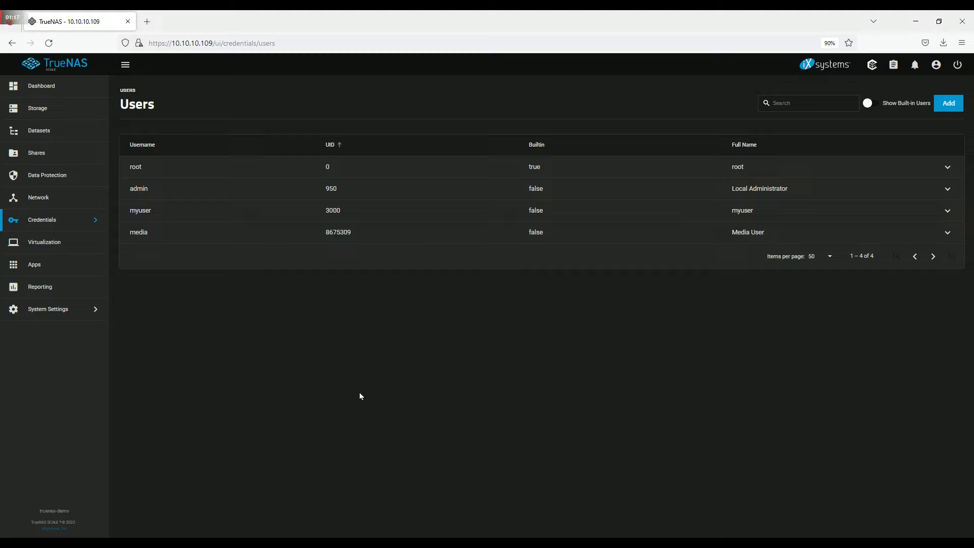
# - Name a new pool 'mypool' and place the 50 GiB sdb disk in its data vdev
pyautogui.click(80, 112)
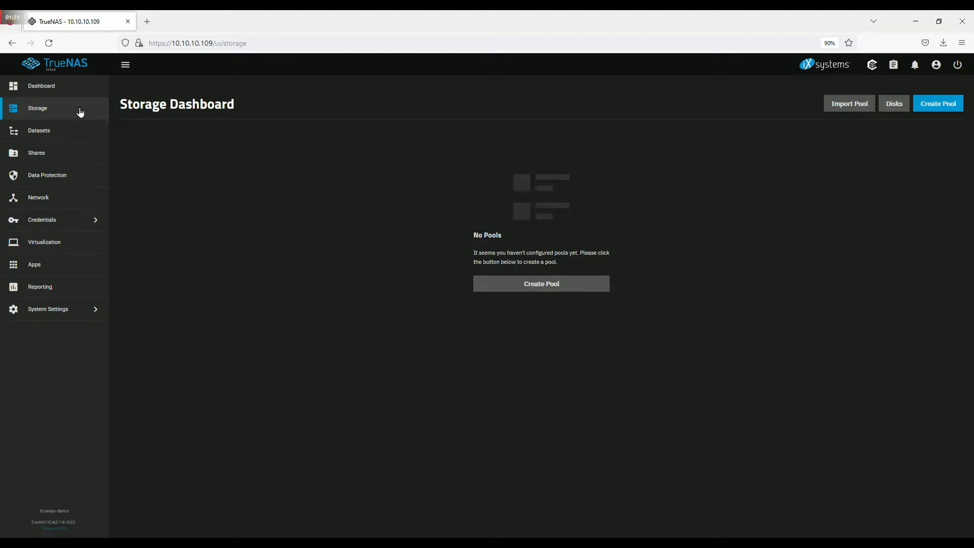
pyautogui.click(546, 289)
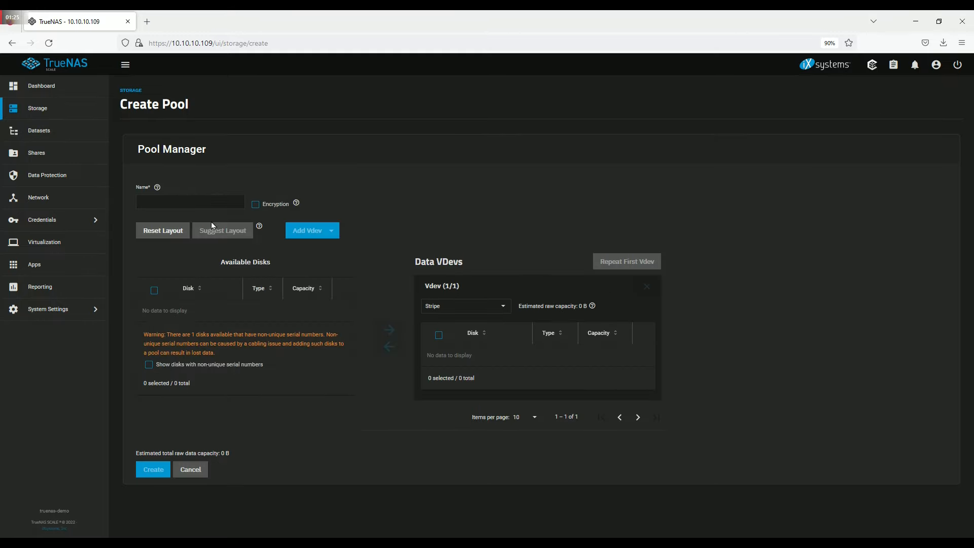
pyautogui.click(190, 202)
pyautogui.write('mypool')
pyautogui.click(151, 365)
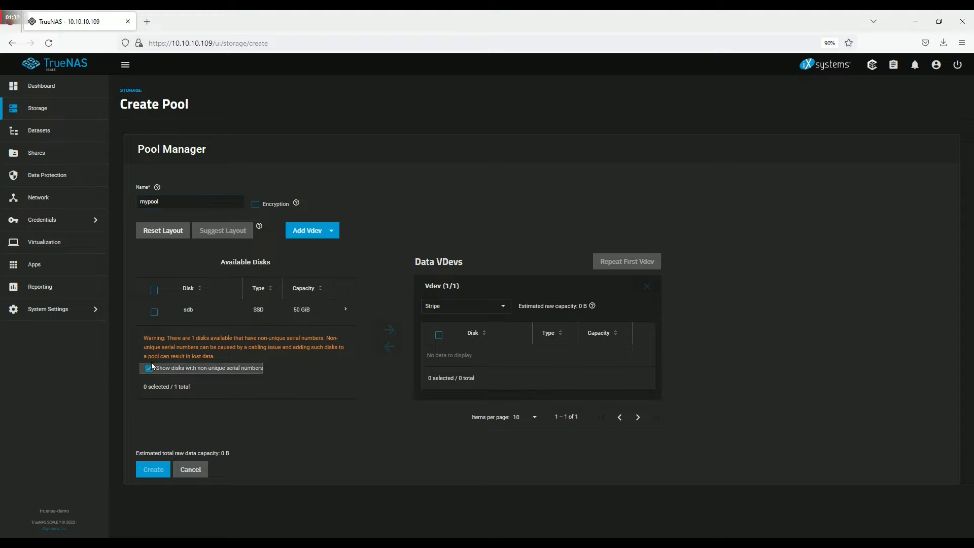
pyautogui.click(154, 311)
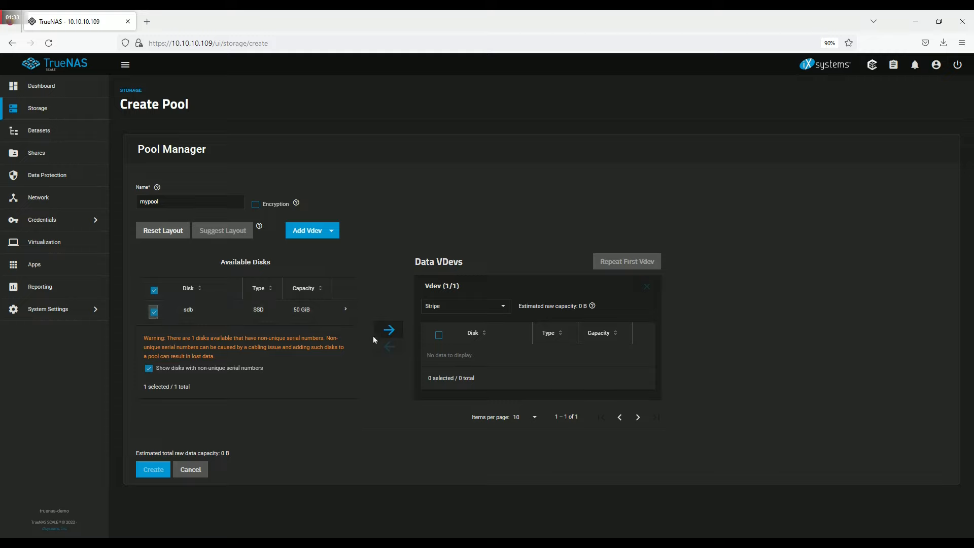
pyautogui.click(388, 331)
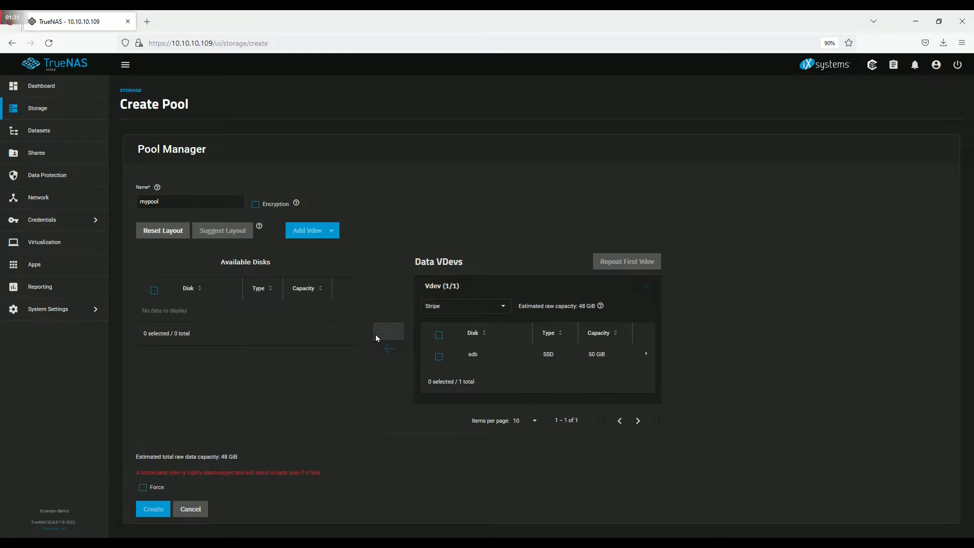
# - Force the single-disk stripe layout and create the pool, confirming both warnings
pyautogui.click(143, 487)
pyautogui.click(153, 509)
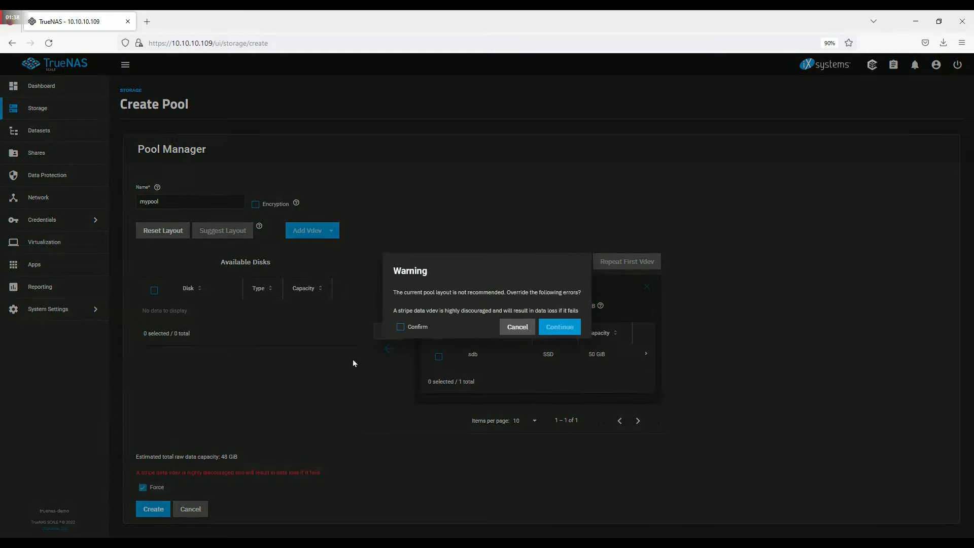
pyautogui.click(400, 326)
pyautogui.click(560, 327)
pyautogui.click(428, 318)
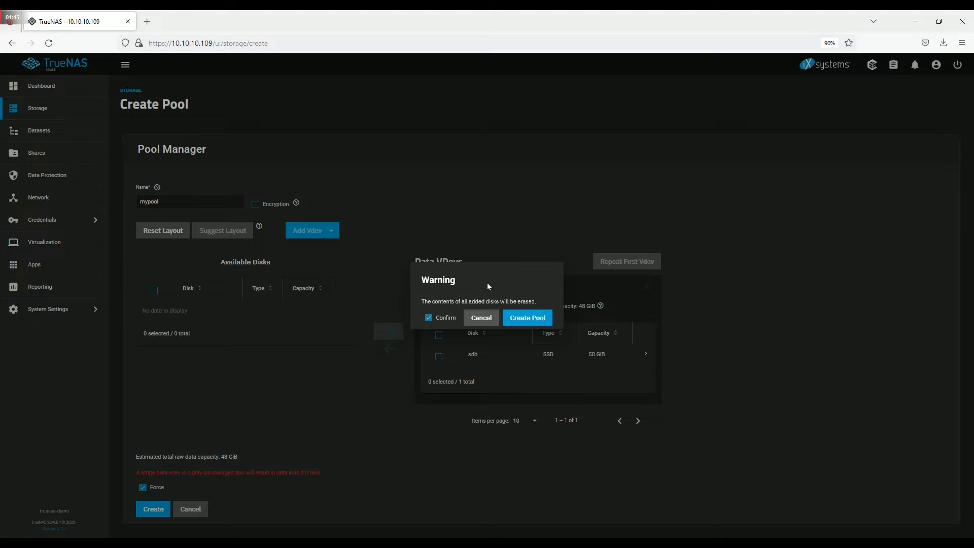
pyautogui.click(517, 318)
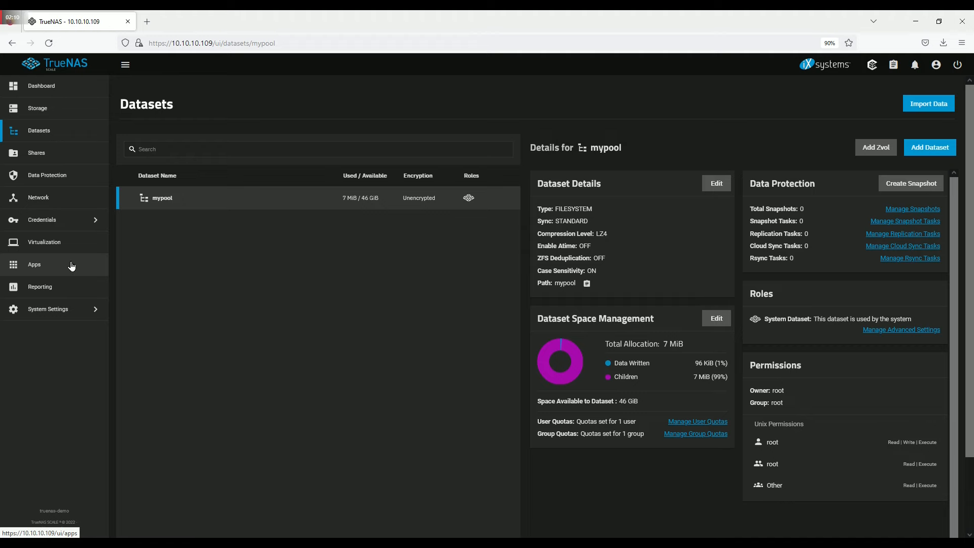
# - Choose mypool in the Apps pool dialog, then view the Manage Catalogs list
pyautogui.click(71, 266)
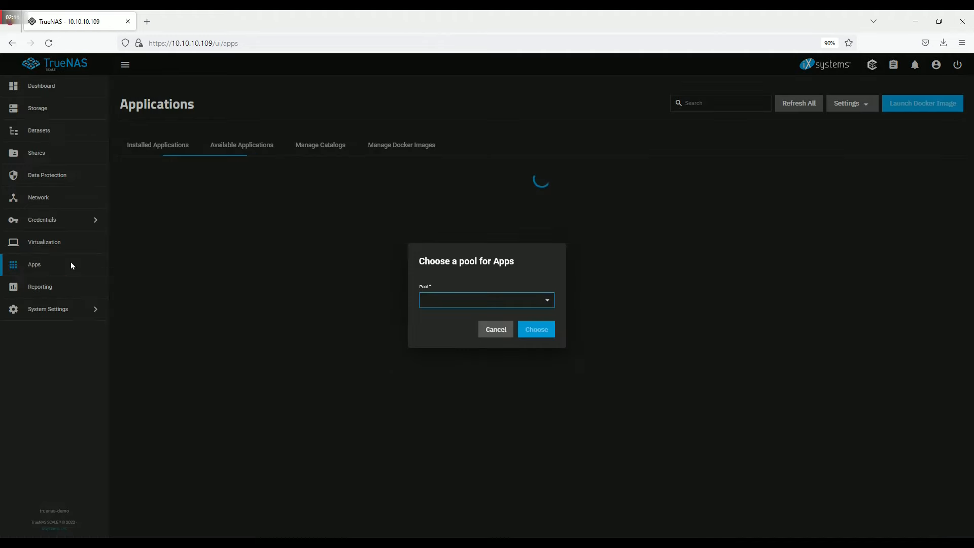
pyautogui.click(548, 300)
pyautogui.click(459, 305)
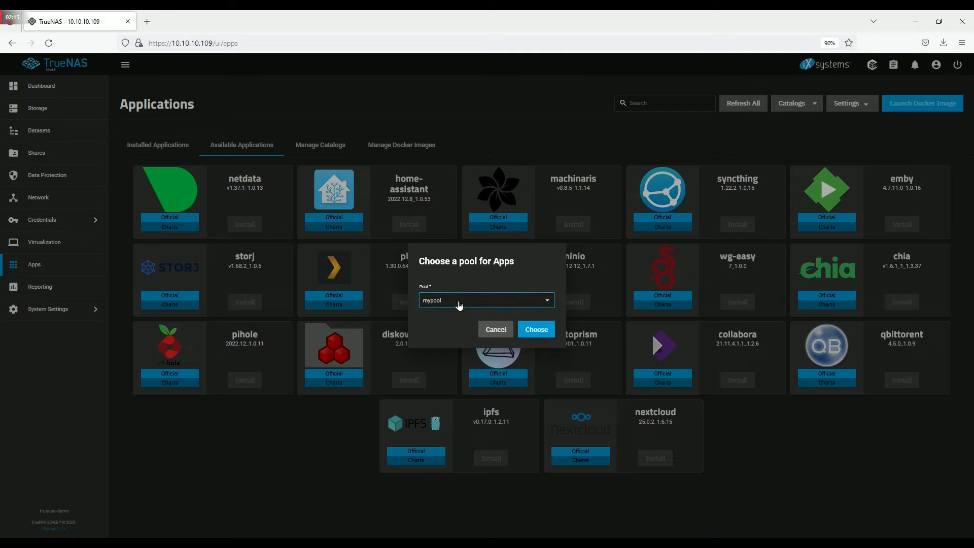
pyautogui.click(536, 329)
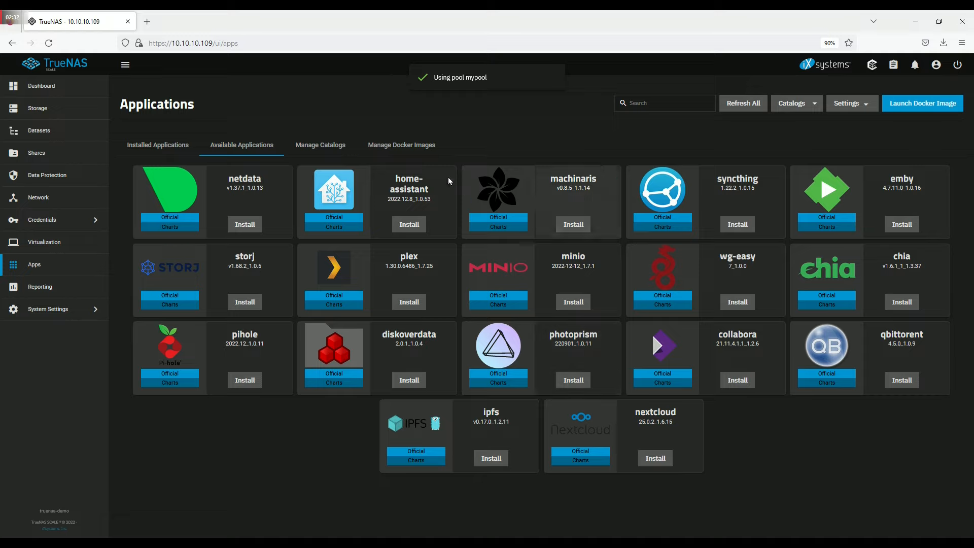
pyautogui.click(324, 147)
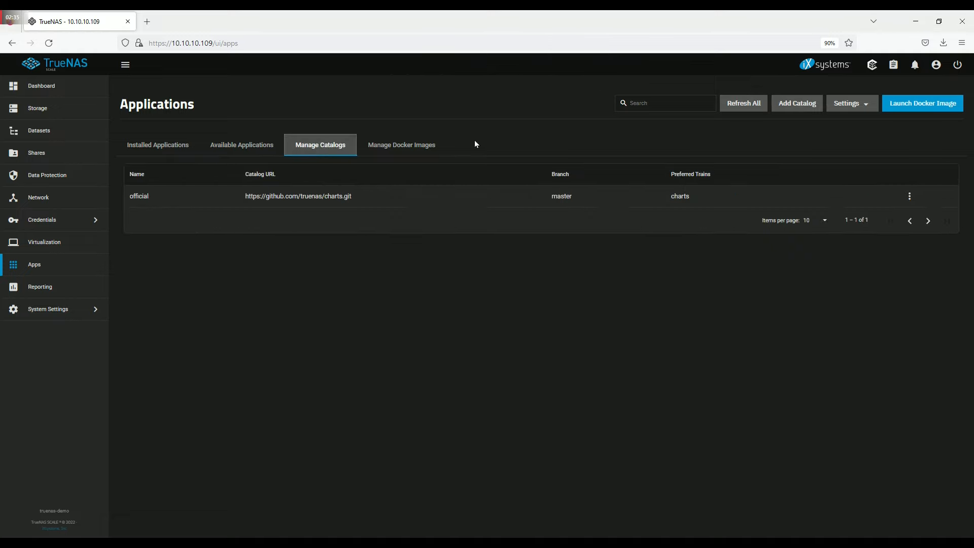
pyautogui.click(797, 104)
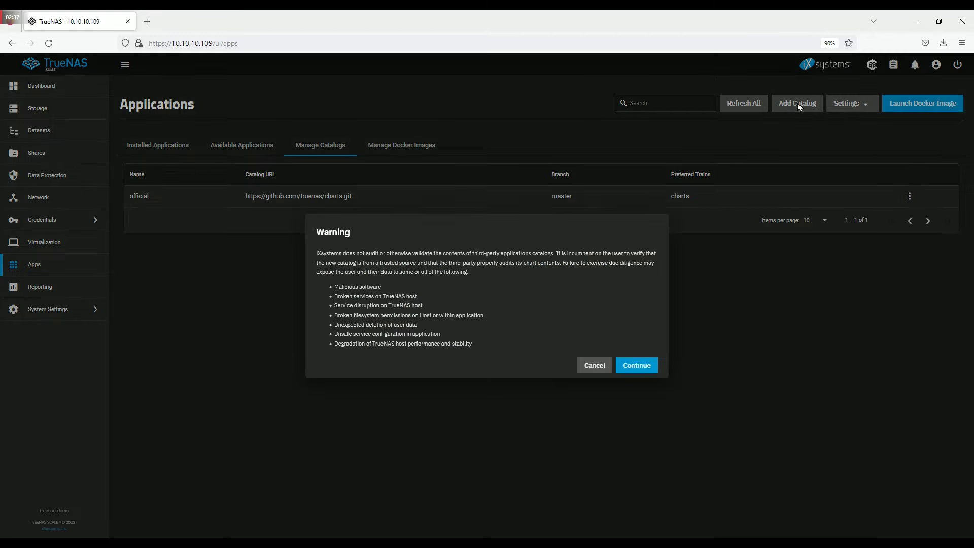
pyautogui.click(641, 365)
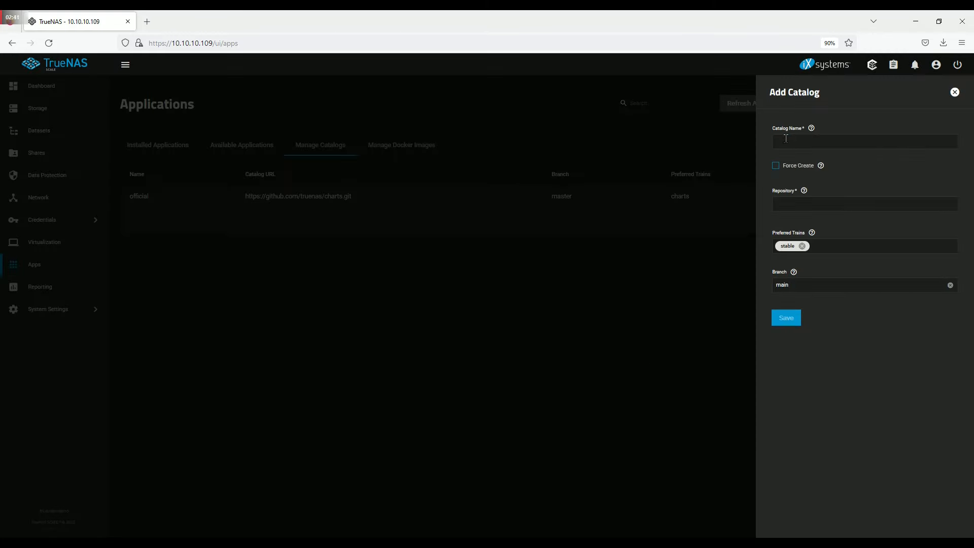
pyautogui.click(785, 139)
pyautogui.write('truecharts')
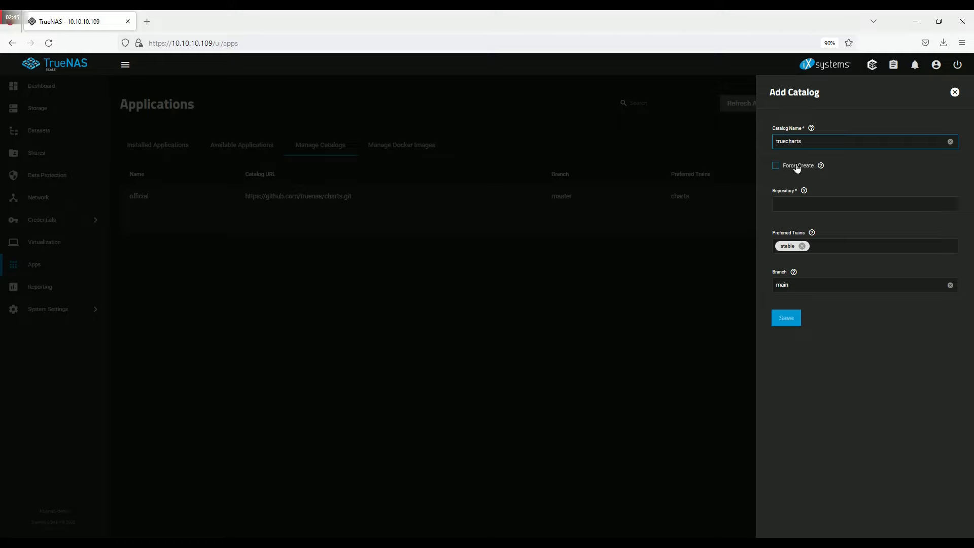
pyautogui.click(788, 205)
pyautogui.write('https://')
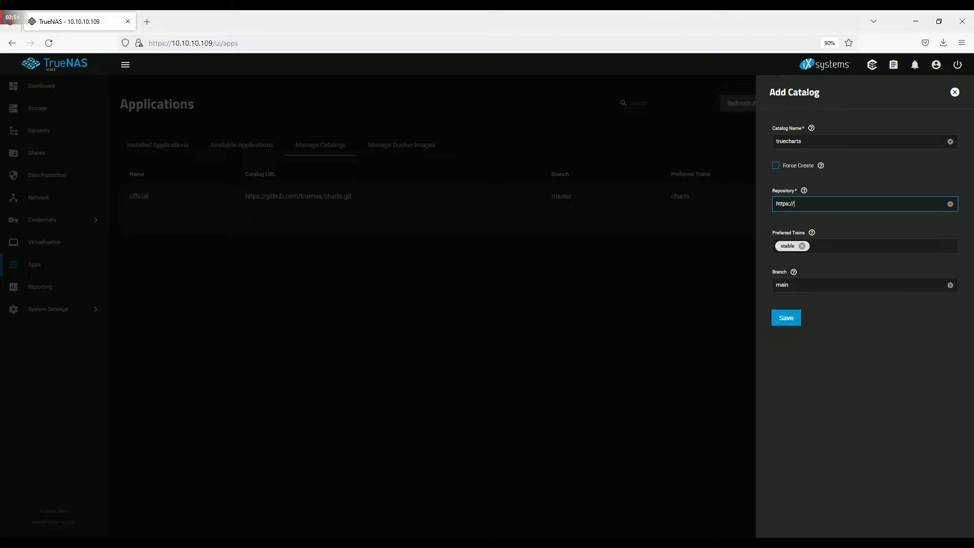
pyautogui.click(835, 205)
pyautogui.write('ttps://github.com/truecharts/catalog')
pyautogui.click(789, 319)
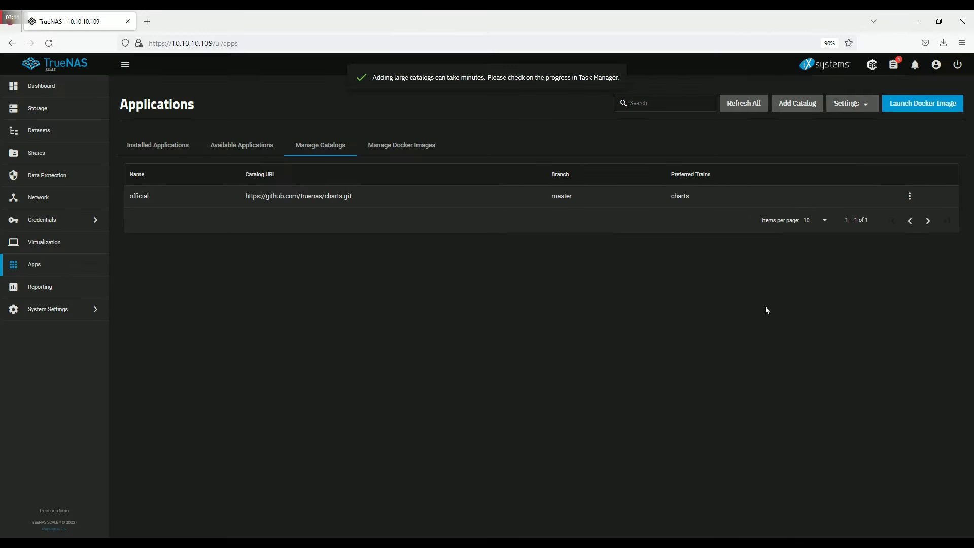
pyautogui.click(894, 64)
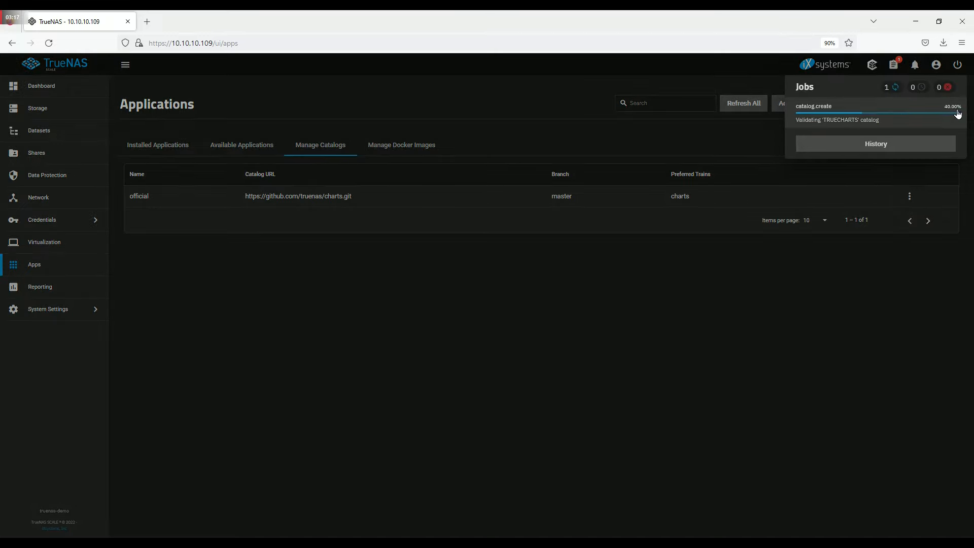
pyautogui.click(525, 300)
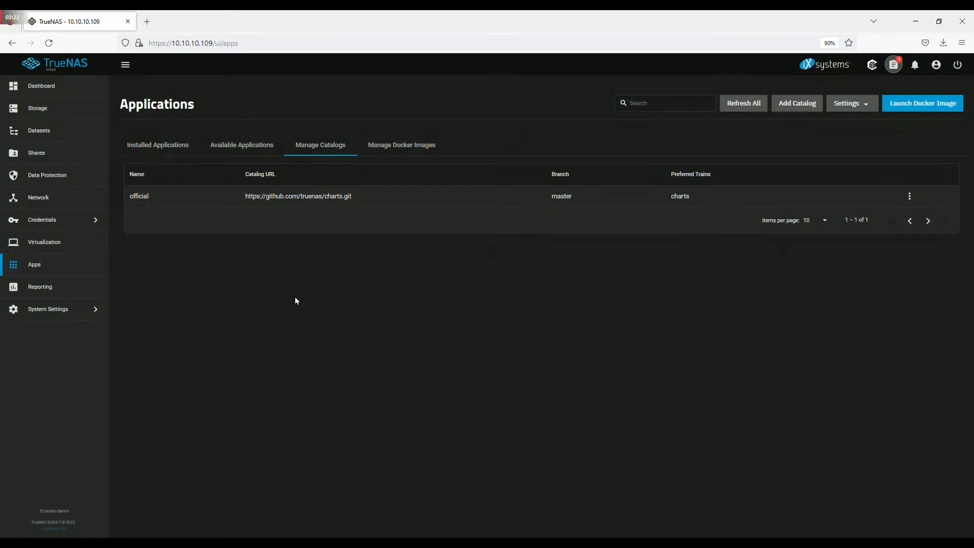
pyautogui.click(54, 132)
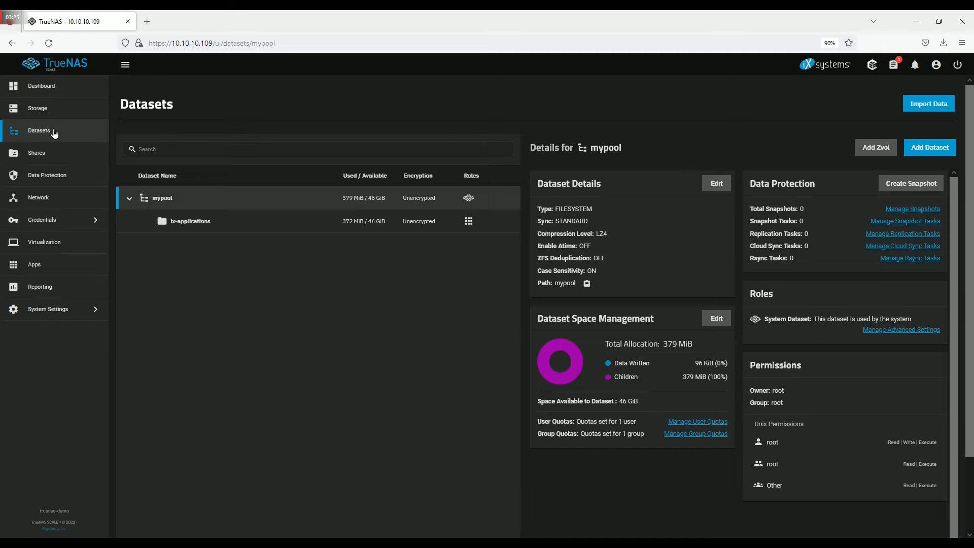
pyautogui.click(928, 148)
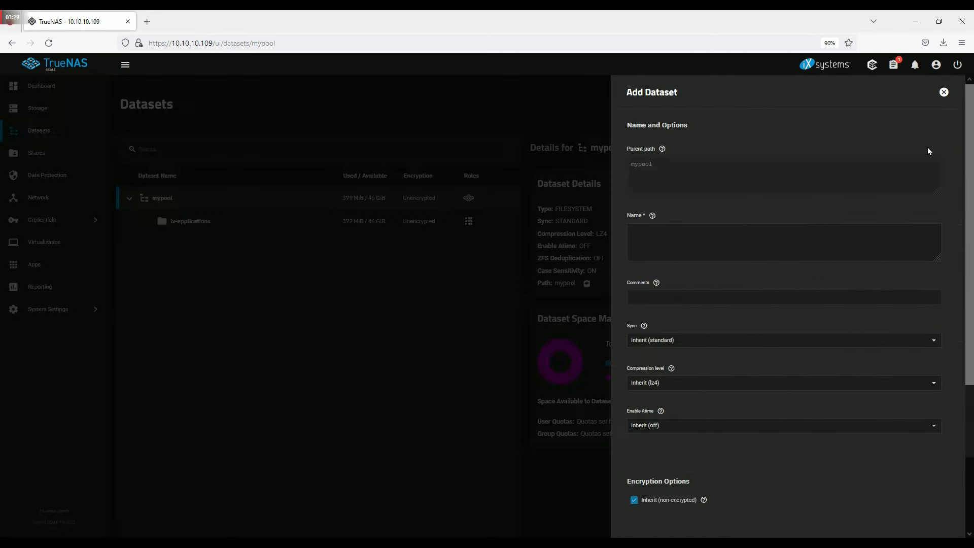
pyautogui.click(716, 239)
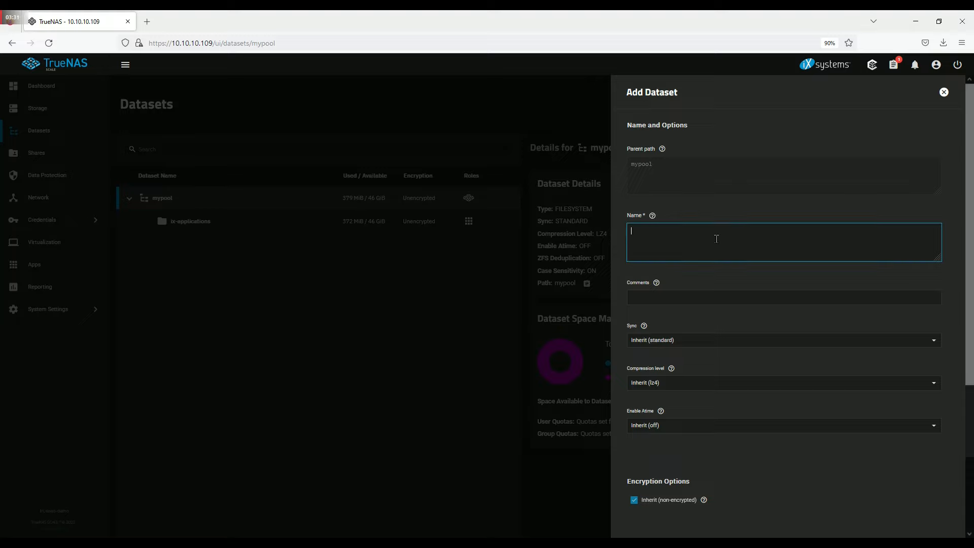
pyautogui.write('myshare')
pyautogui.scroll(-2, 716, 238)
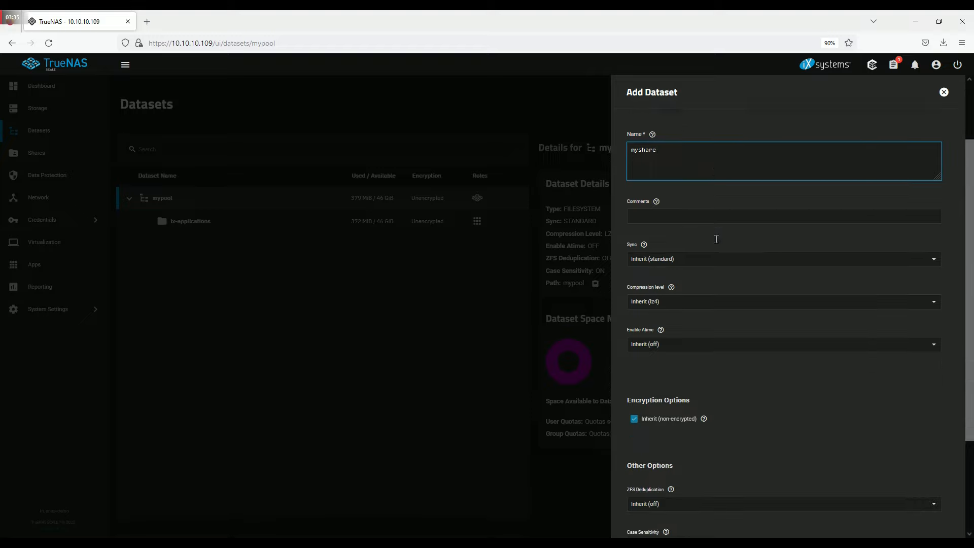
pyautogui.scroll(-3, 714, 297)
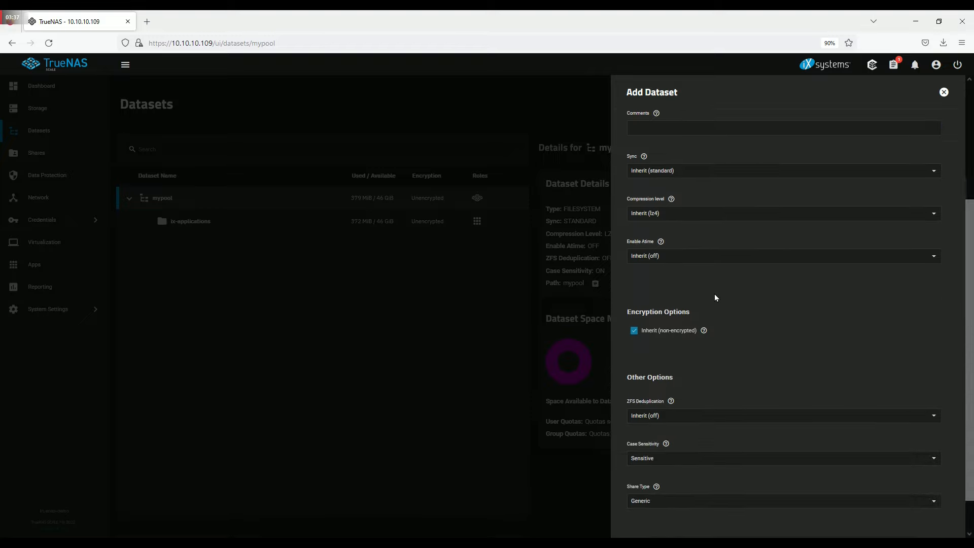
pyautogui.click(705, 463)
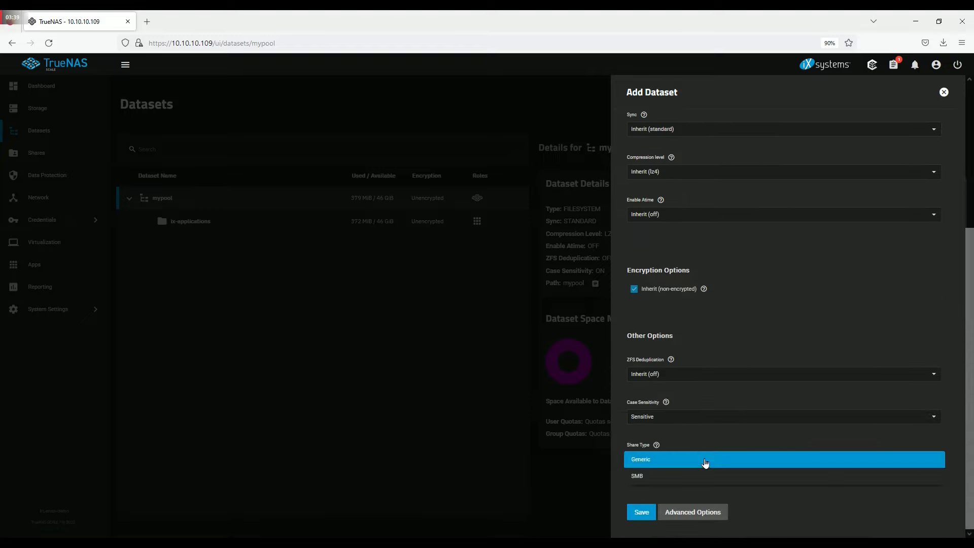
pyautogui.click(673, 474)
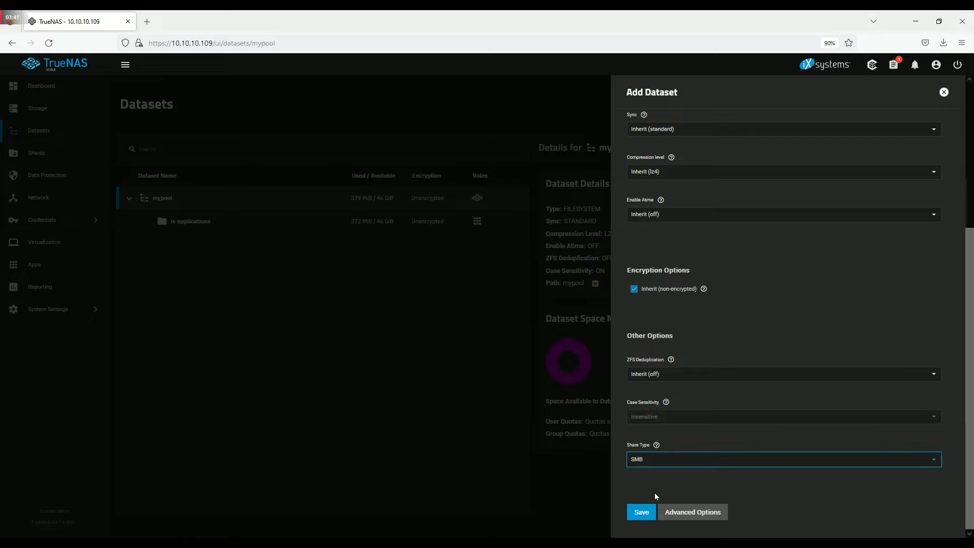
pyautogui.click(640, 513)
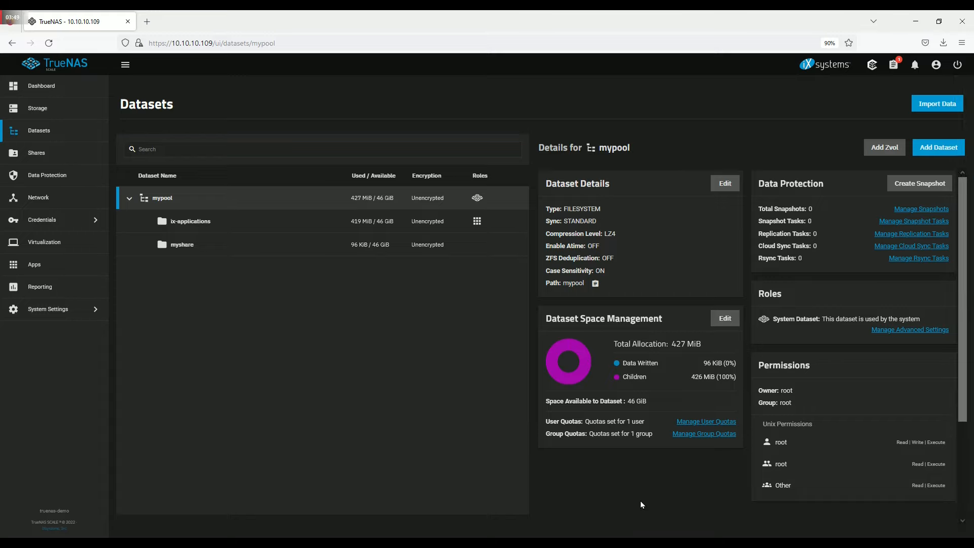
pyautogui.scroll(-1, 645, 494)
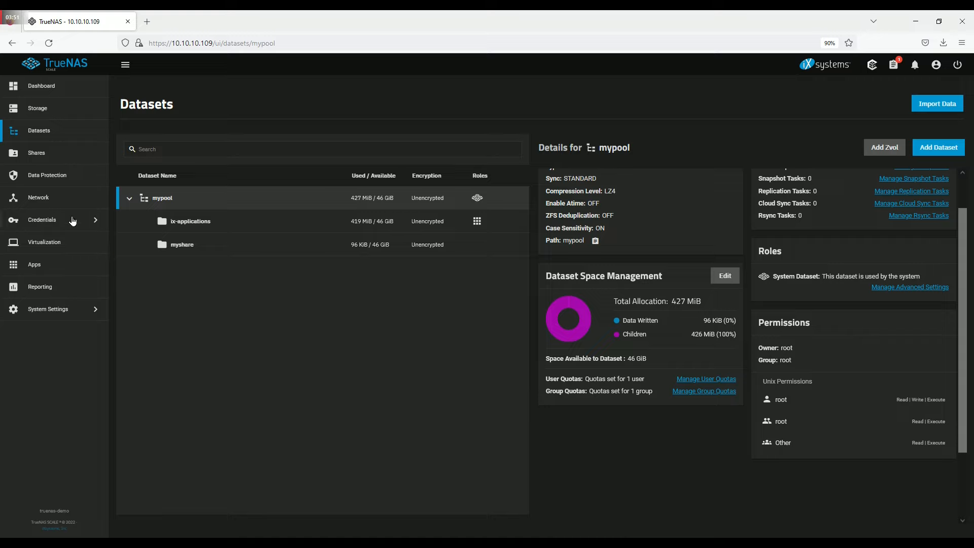
# - Add an SMB share at /mnt/mypool/myshare and start the SMB service with auto-start on
pyautogui.click(67, 156)
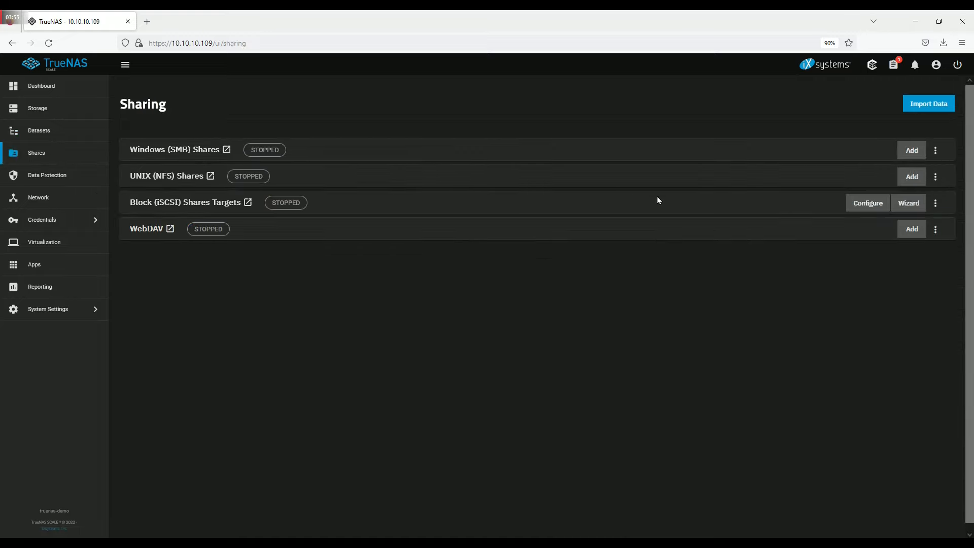
pyautogui.click(913, 152)
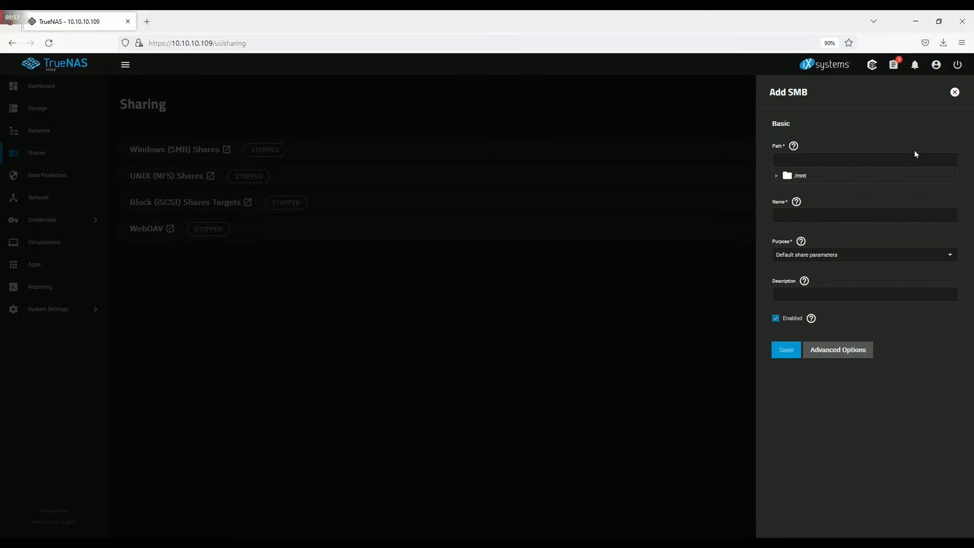
pyautogui.click(776, 176)
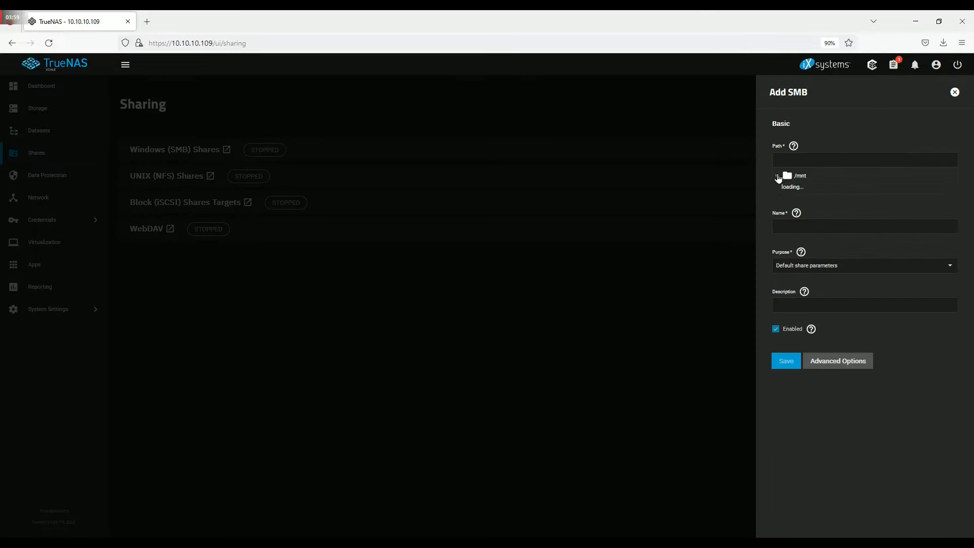
pyautogui.click(786, 192)
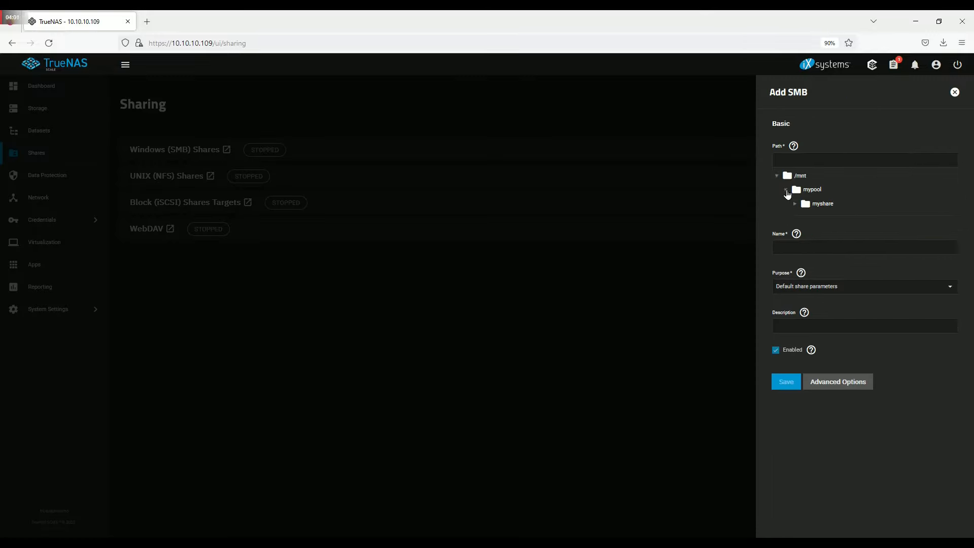
pyautogui.click(822, 204)
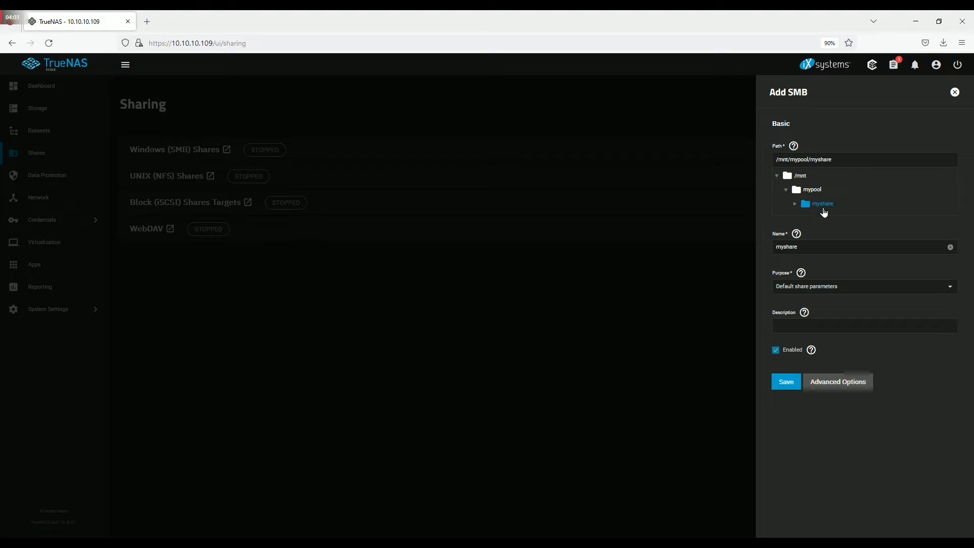
pyautogui.click(786, 382)
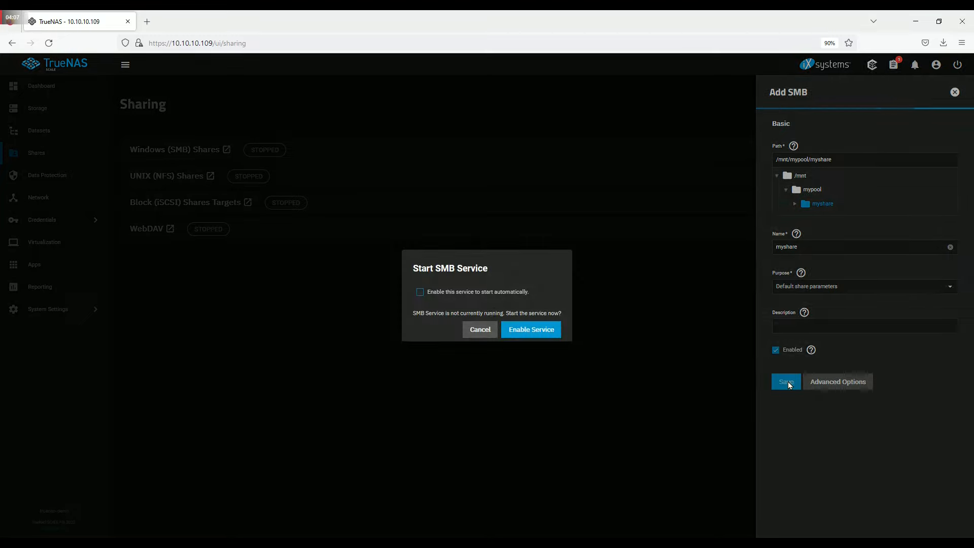
pyautogui.click(420, 292)
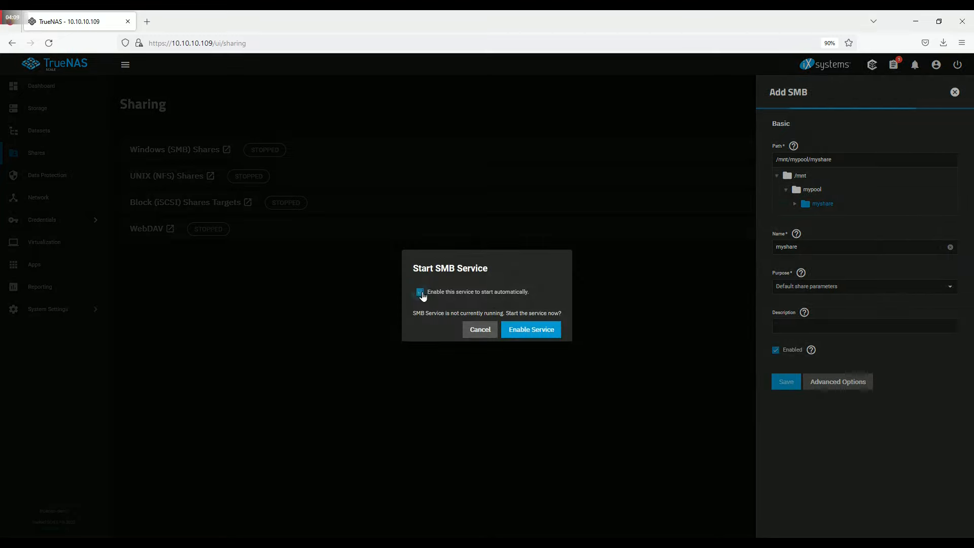
pyautogui.click(530, 332)
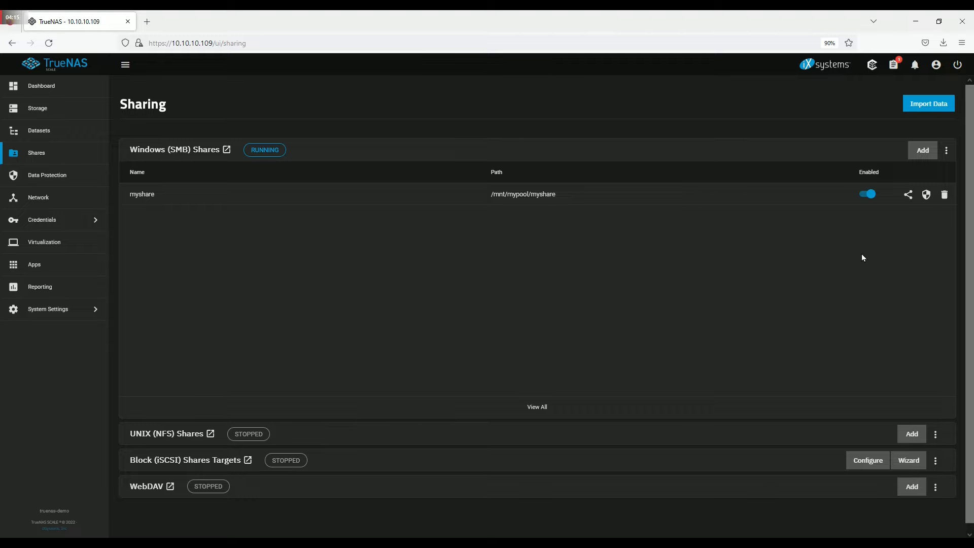
# - Add an ACL entry on myshare giving group mygroup Read permission
pyautogui.click(927, 195)
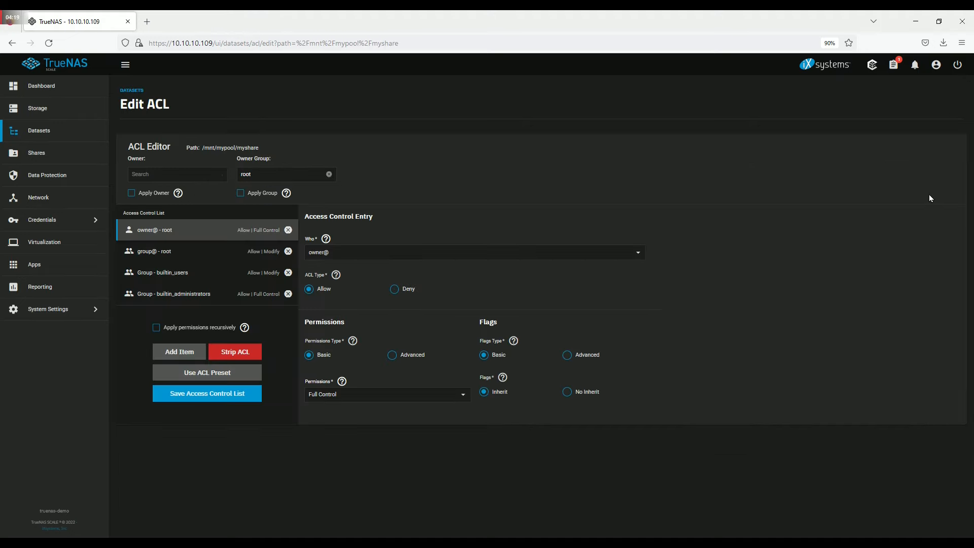
pyautogui.click(180, 353)
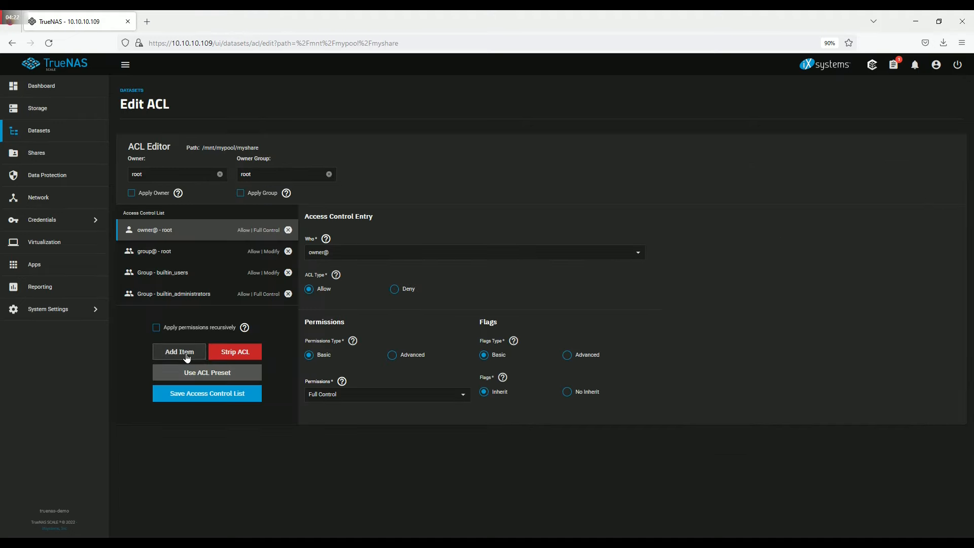
pyautogui.click(361, 254)
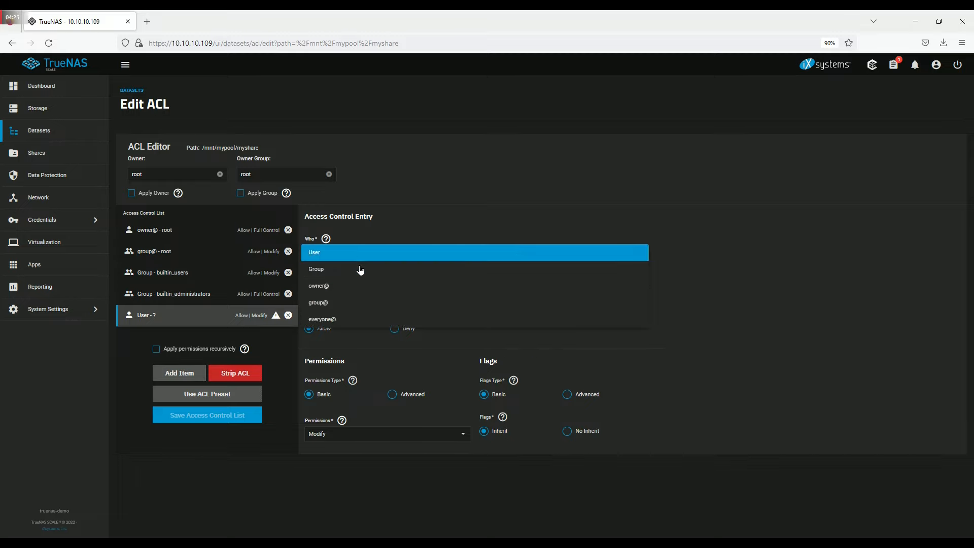
pyautogui.click(361, 269)
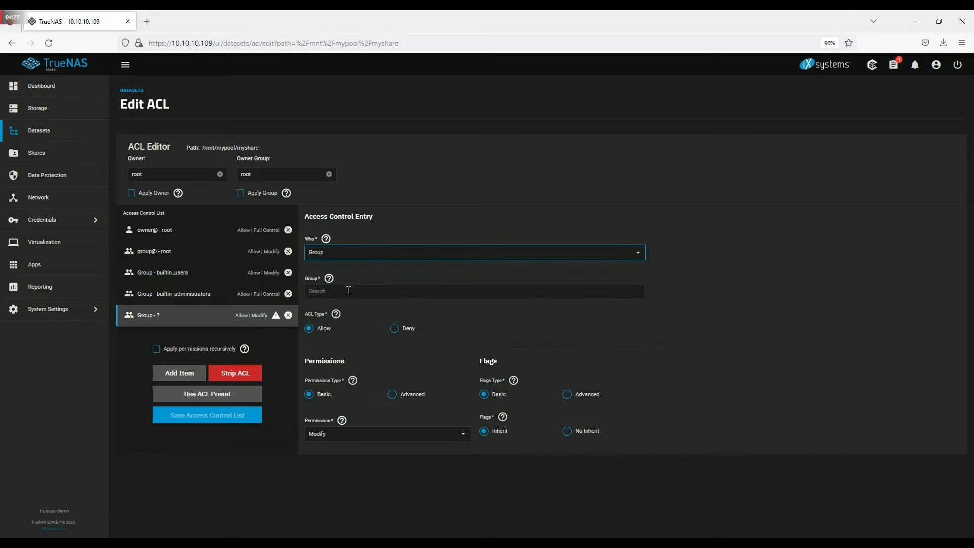
pyautogui.click(348, 290)
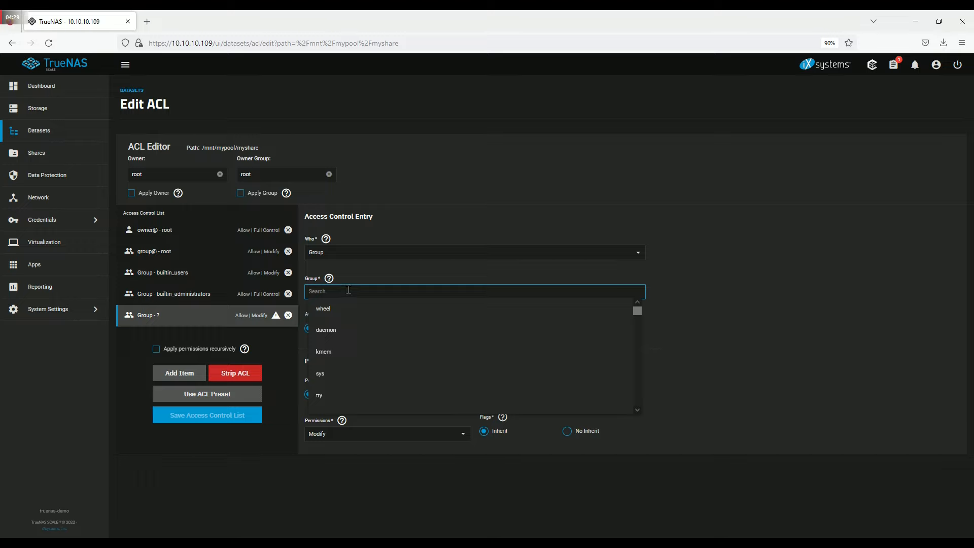
pyautogui.write('my')
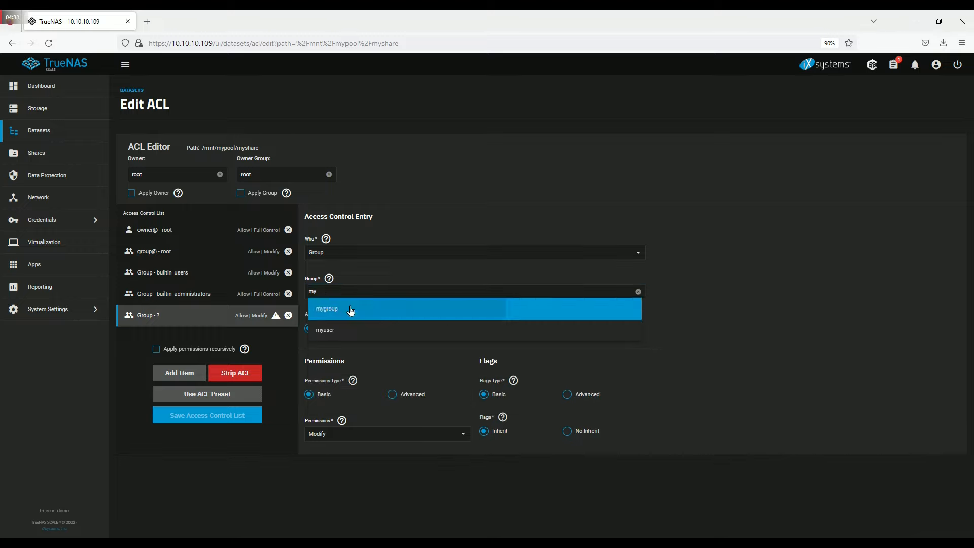
pyautogui.click(348, 309)
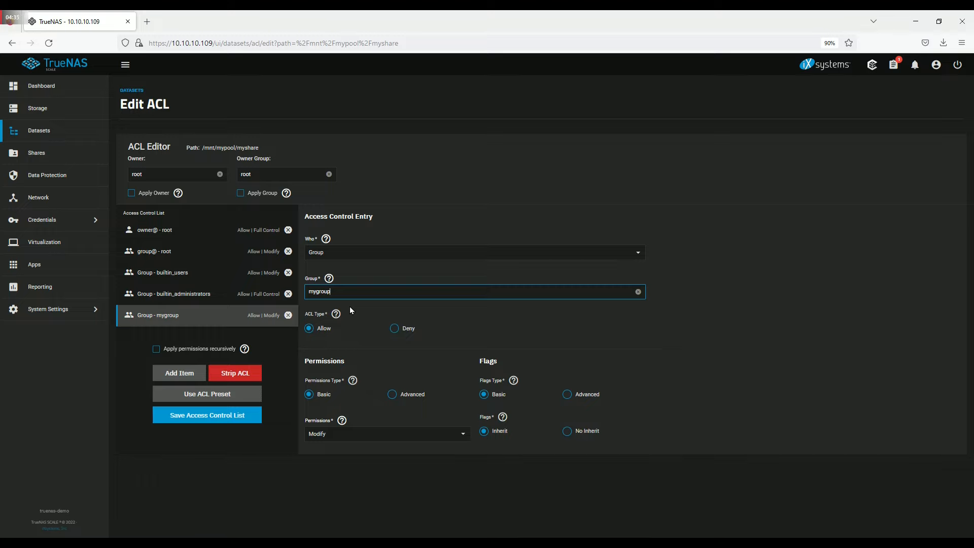
pyautogui.click(375, 437)
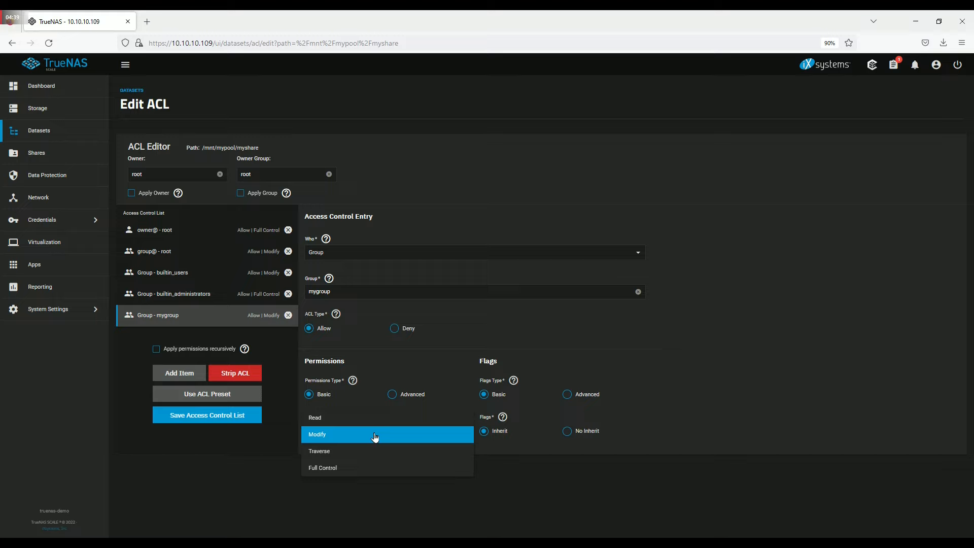
pyautogui.click(370, 417)
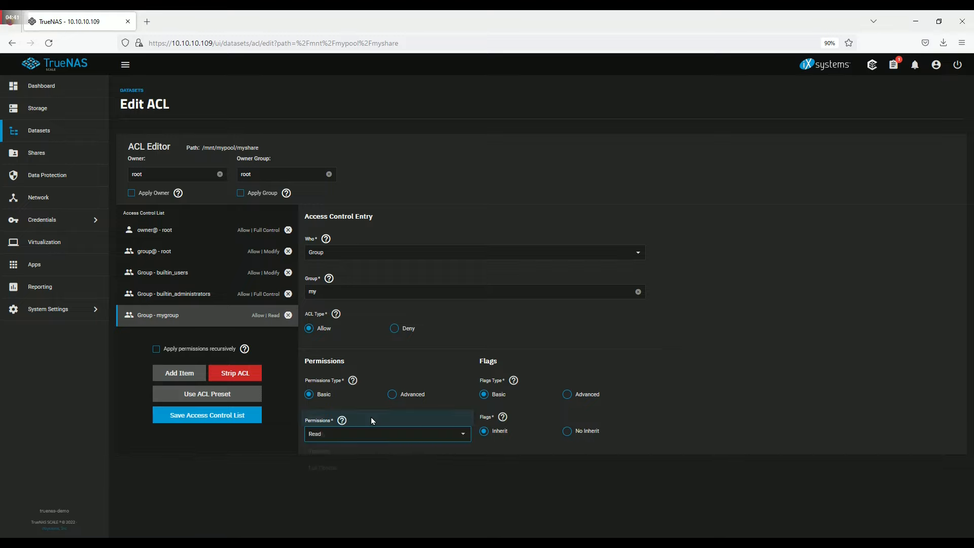
# - Reselect mygroup for that entry and add another blank access entry
pyautogui.click(614, 292)
pyautogui.moveTo(637, 310); pyautogui.dragTo(637, 411)
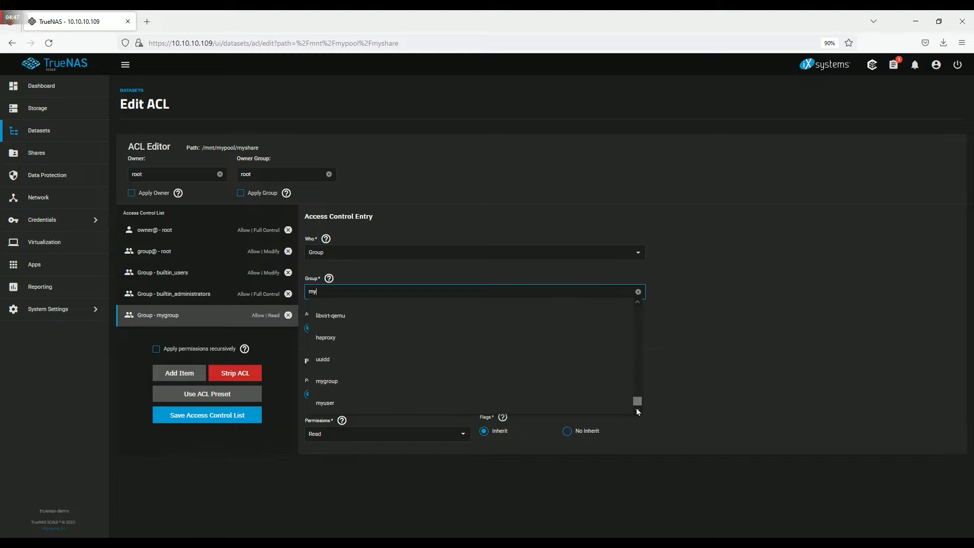
pyautogui.click(532, 387)
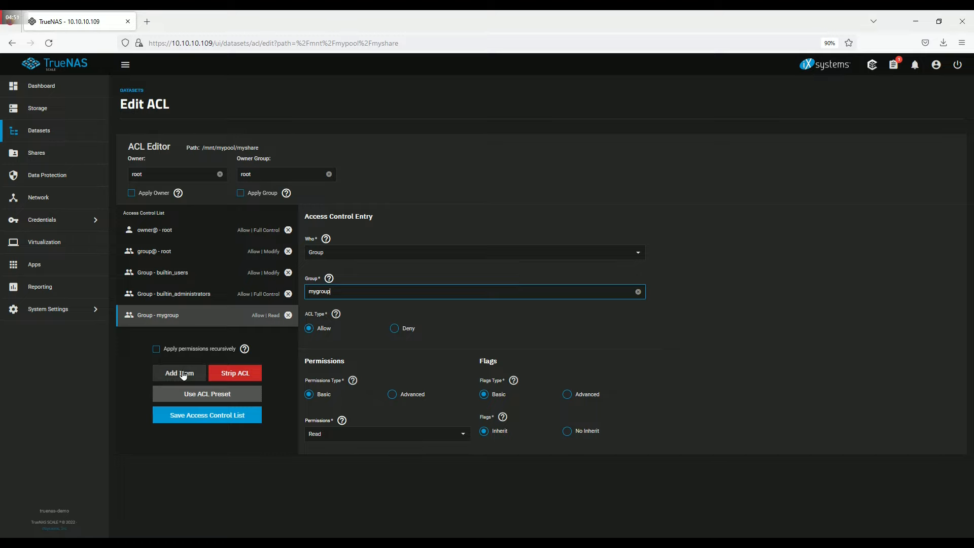
pyautogui.click(183, 373)
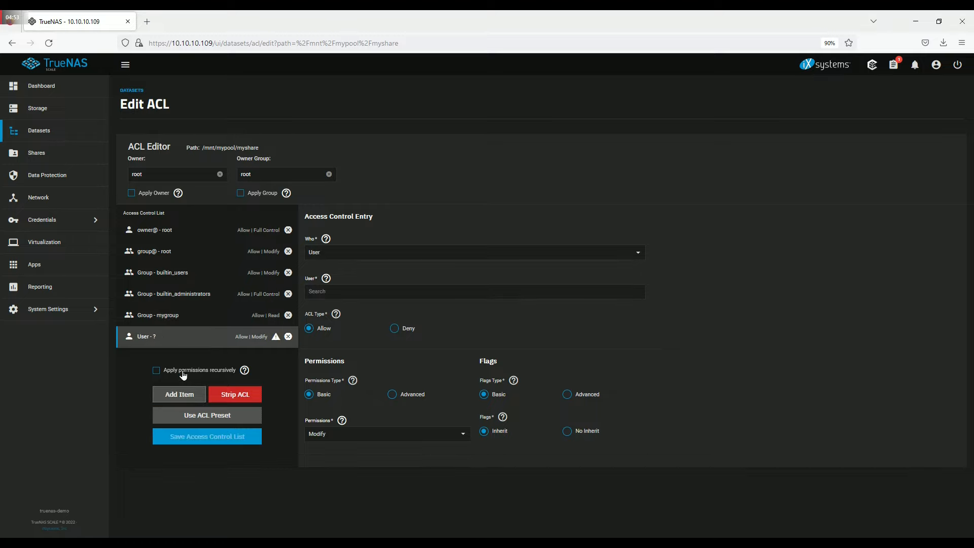
# - Set the new entry to group apps with Traverse permission and save the ACL
pyautogui.click(359, 254)
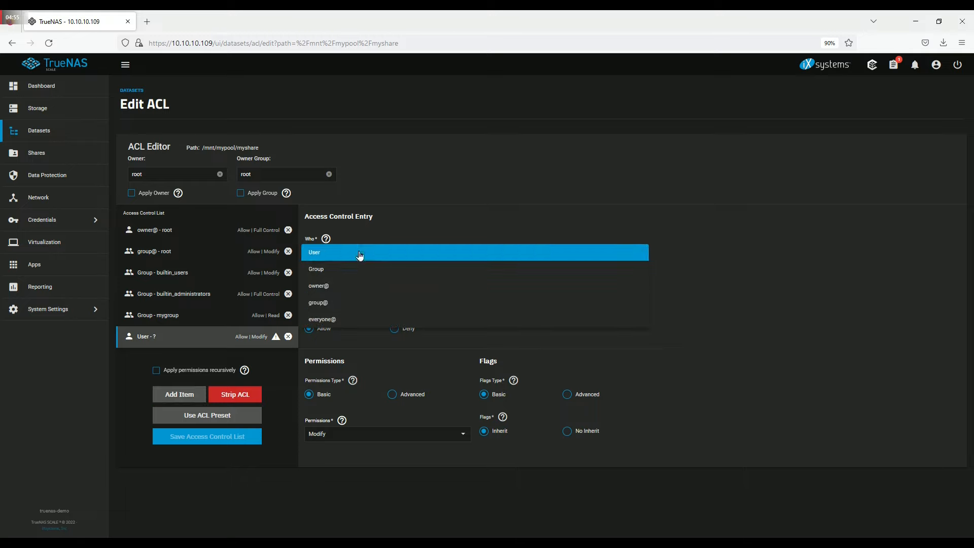
pyautogui.click(355, 268)
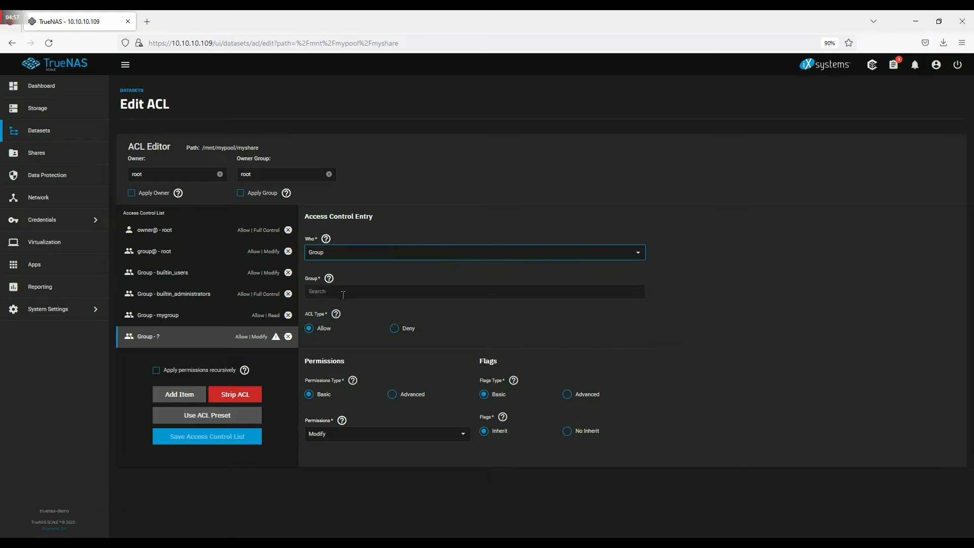
pyautogui.click(343, 292)
pyautogui.write('ap')
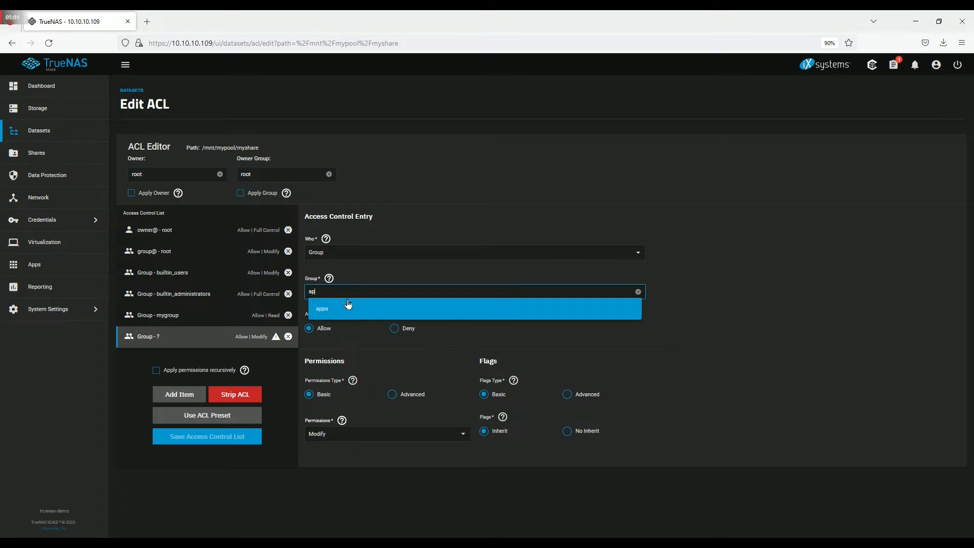
pyautogui.click(368, 309)
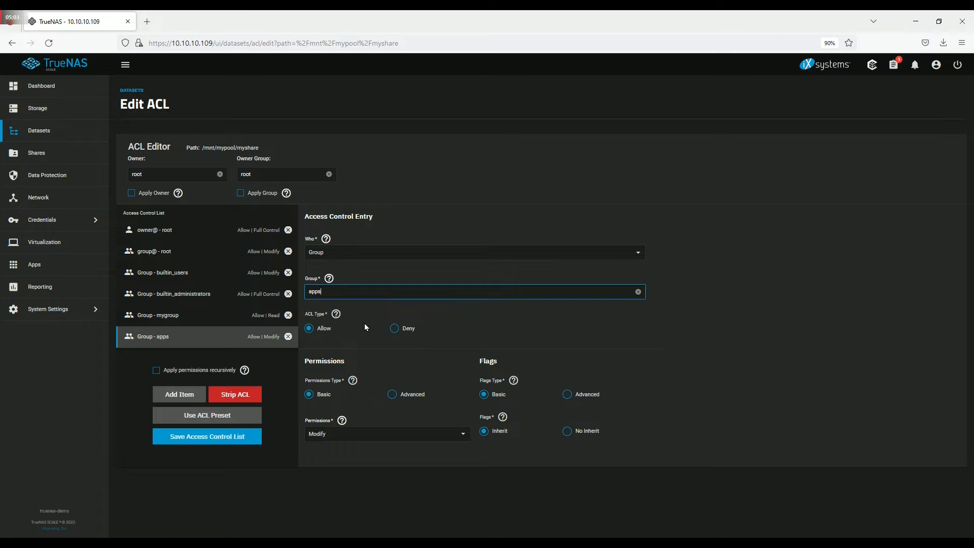
pyautogui.click(462, 434)
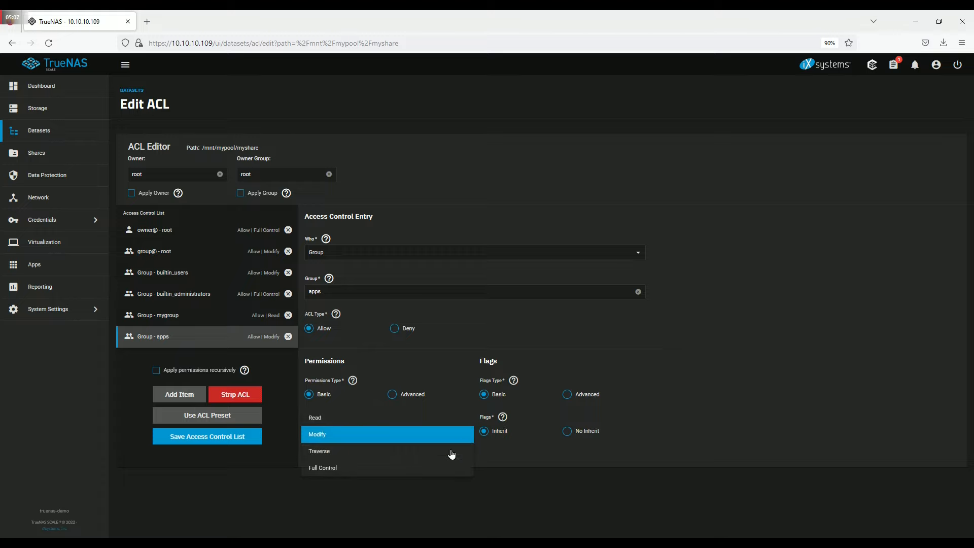
pyautogui.click(451, 452)
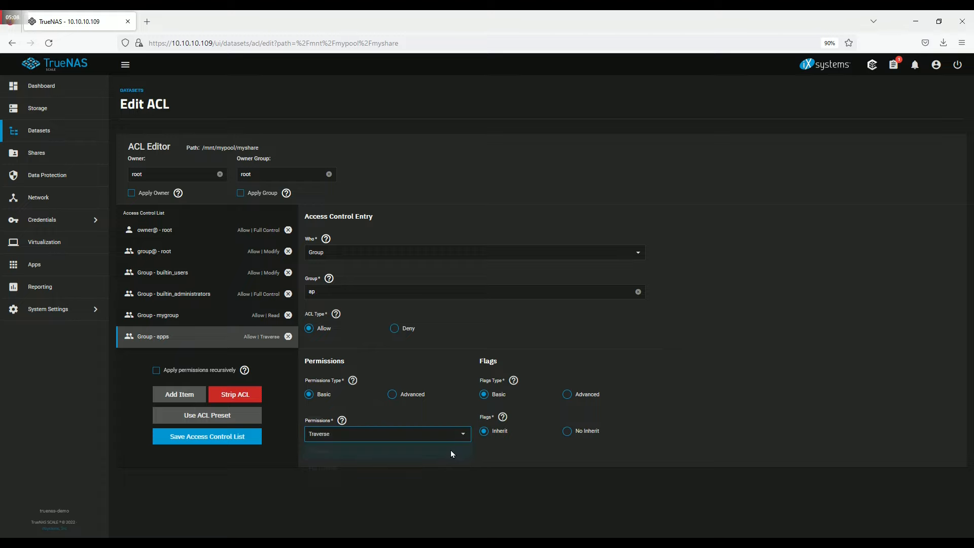
pyautogui.click(517, 291)
pyautogui.moveTo(636, 311); pyautogui.dragTo(635, 362)
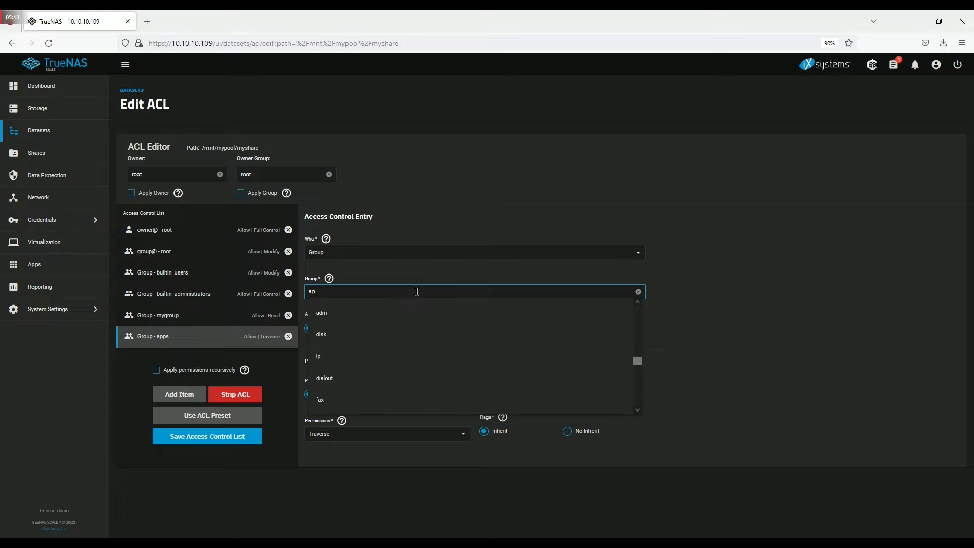
pyautogui.write('apps')
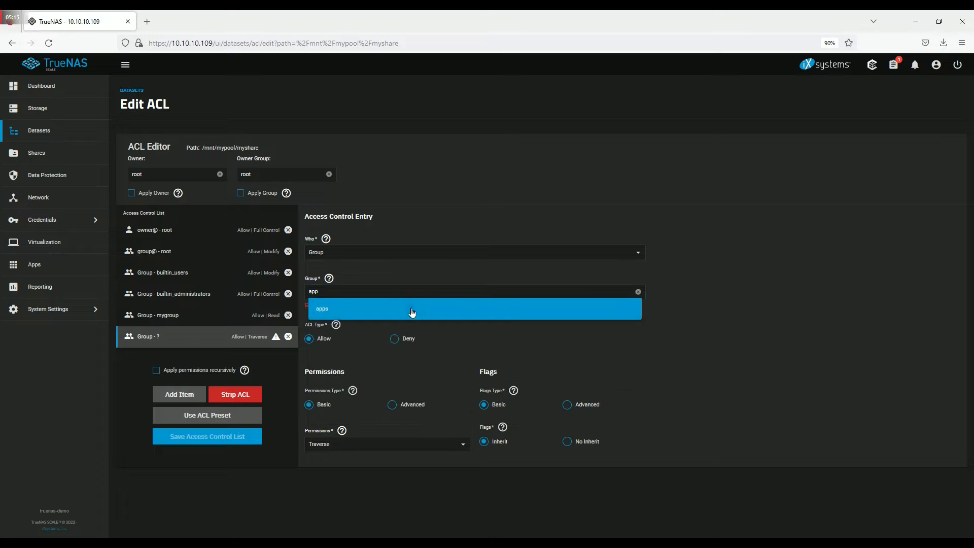
pyautogui.click(411, 310)
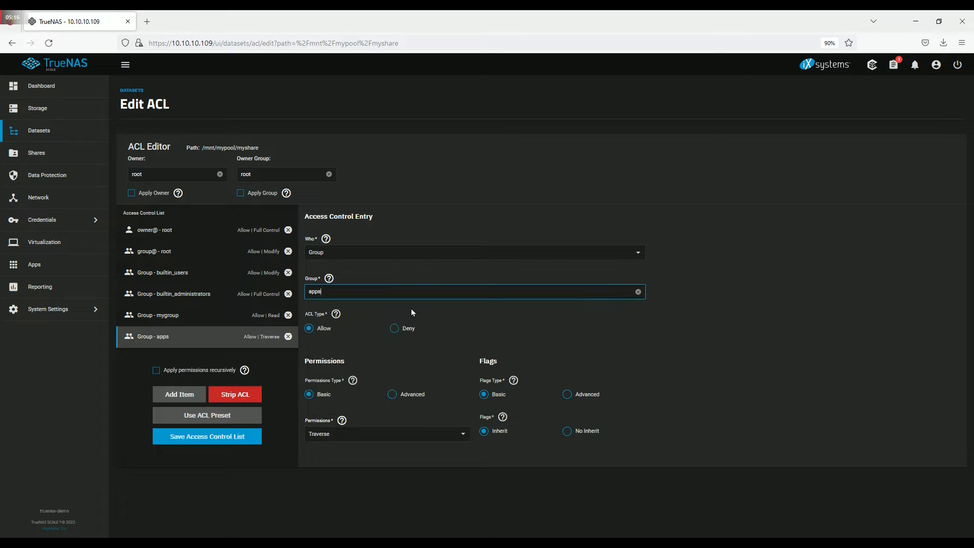
pyautogui.click(196, 439)
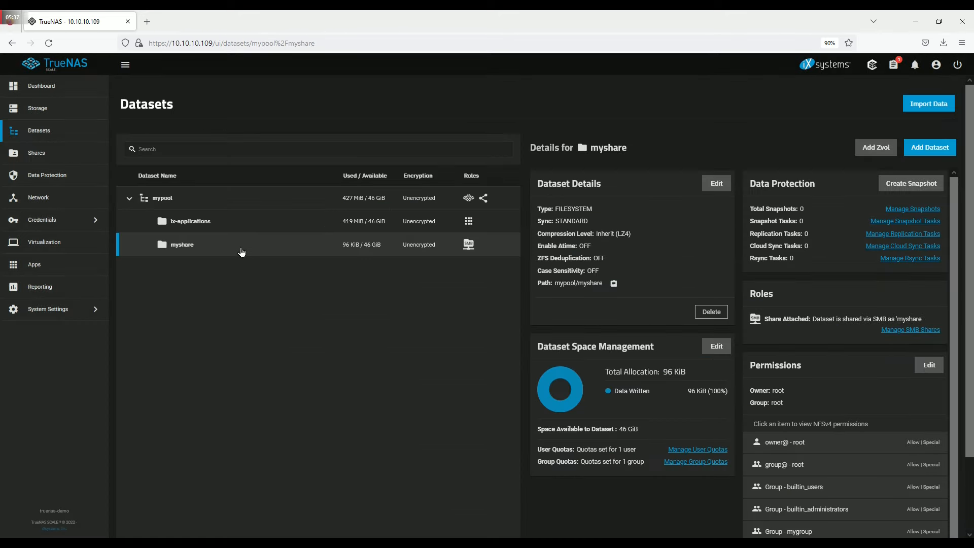
# - Create dataset 'mymedia' under myshare with compression OFF and share type SMB
pyautogui.click(936, 151)
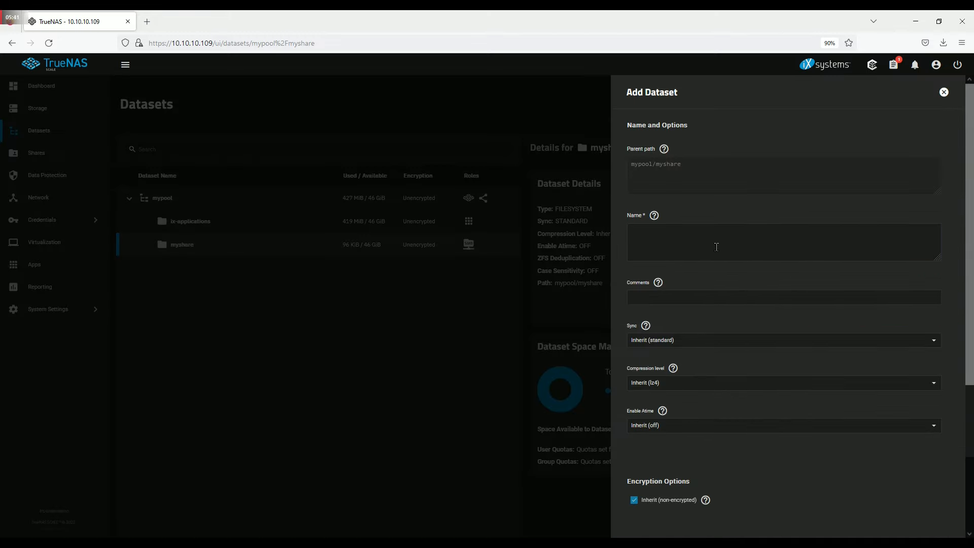
pyautogui.click(716, 246)
pyautogui.write('mymedia')
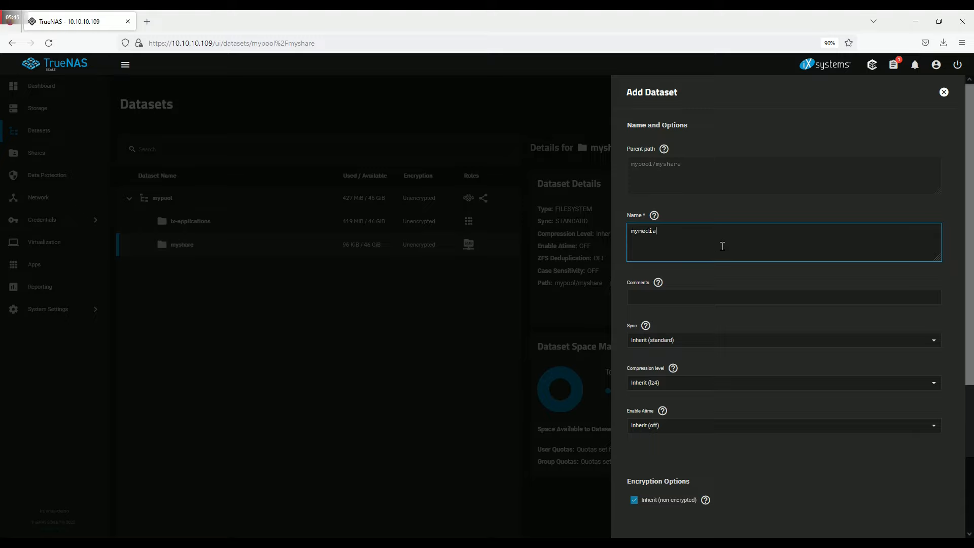
pyautogui.scroll(-1, 722, 245)
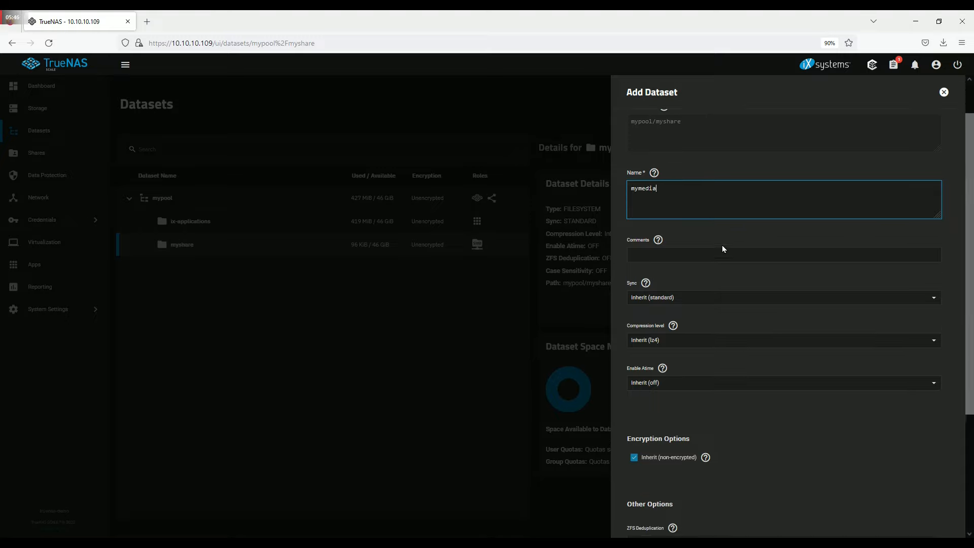
pyautogui.click(700, 343)
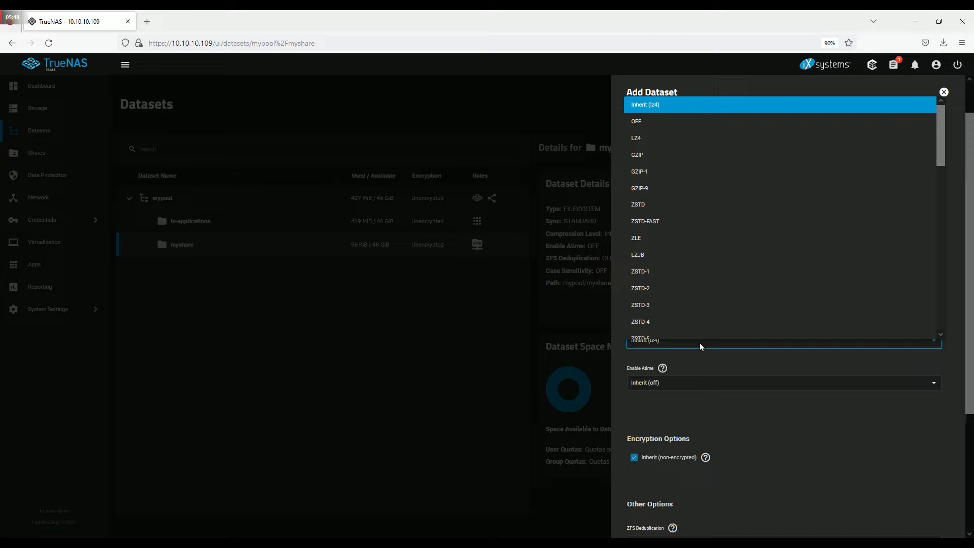
pyautogui.click(653, 121)
pyautogui.scroll(-4, 770, 239)
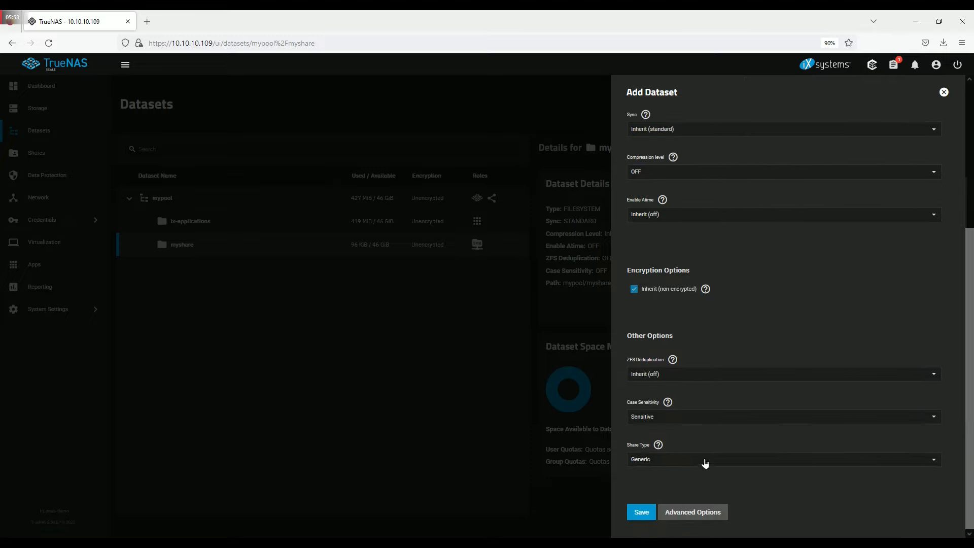
pyautogui.click(705, 459)
pyautogui.click(693, 478)
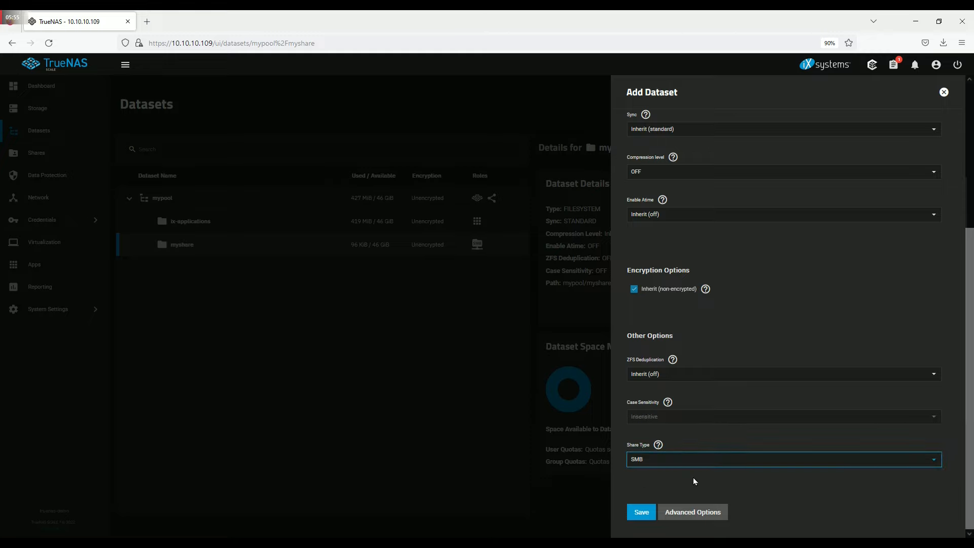
pyautogui.click(641, 512)
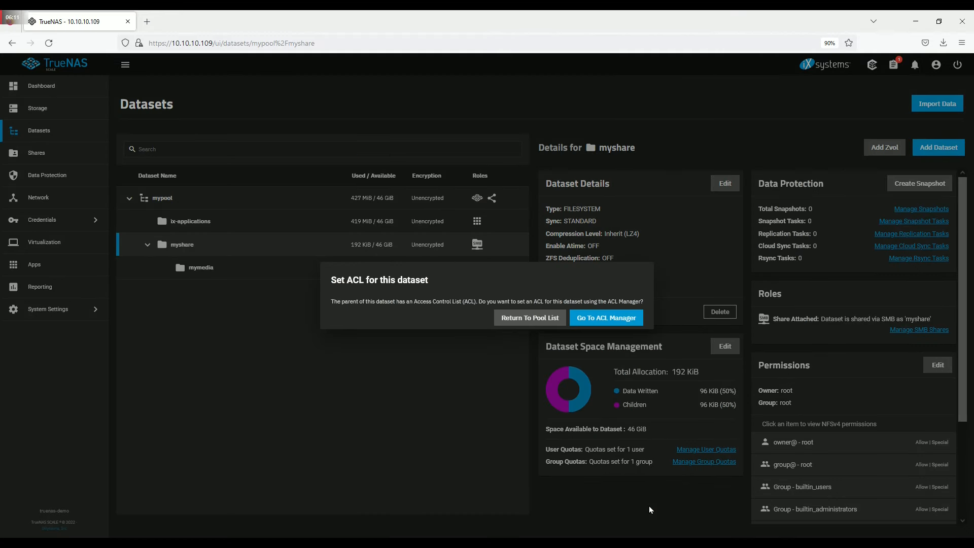
# - Open mymedia's ACL manager and add an access entry for group mygroup
pyautogui.click(611, 319)
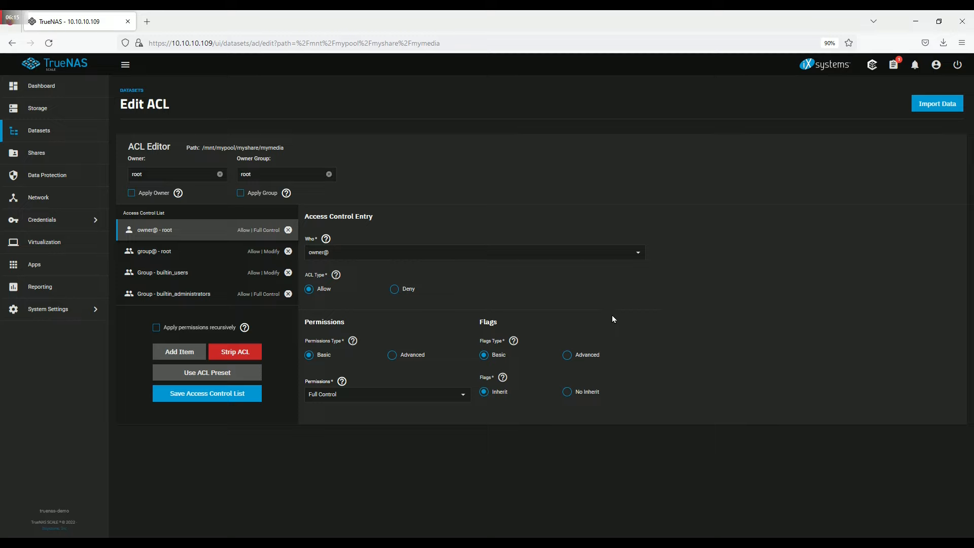
pyautogui.click(175, 353)
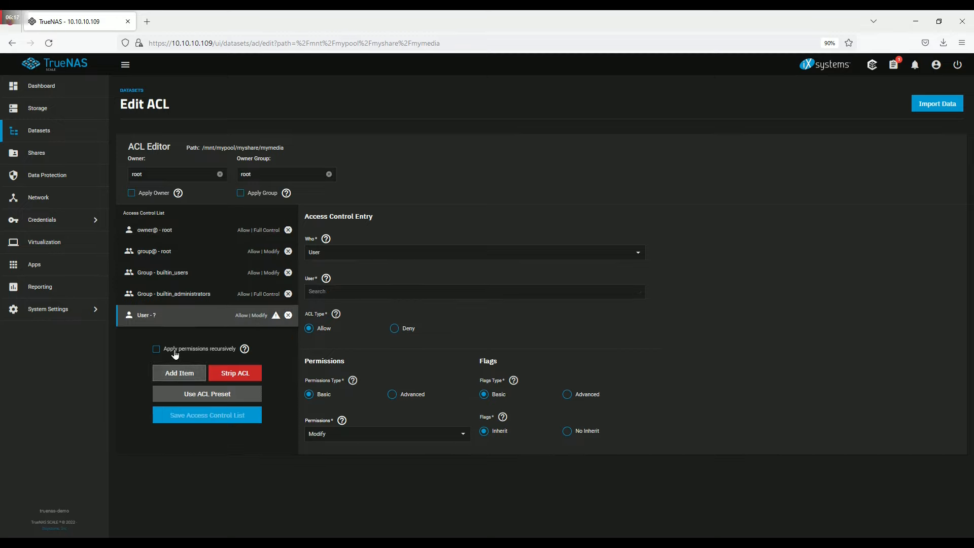
pyautogui.click(459, 253)
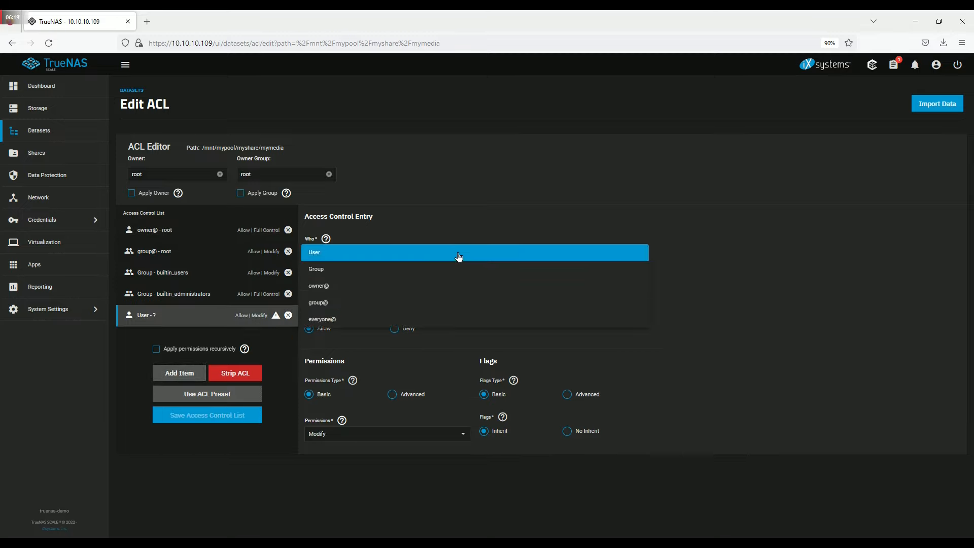
pyautogui.click(452, 269)
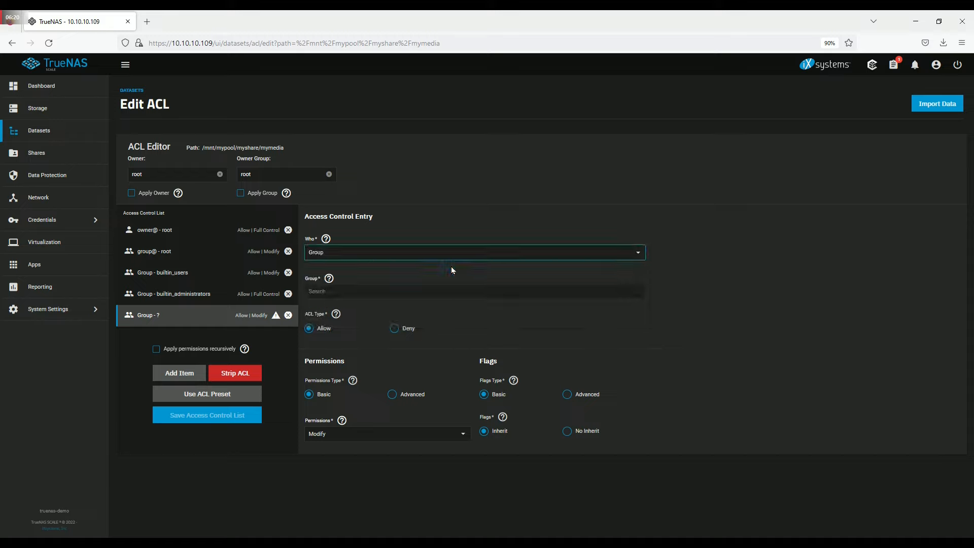
pyautogui.click(463, 293)
pyautogui.moveTo(638, 313); pyautogui.dragTo(641, 414)
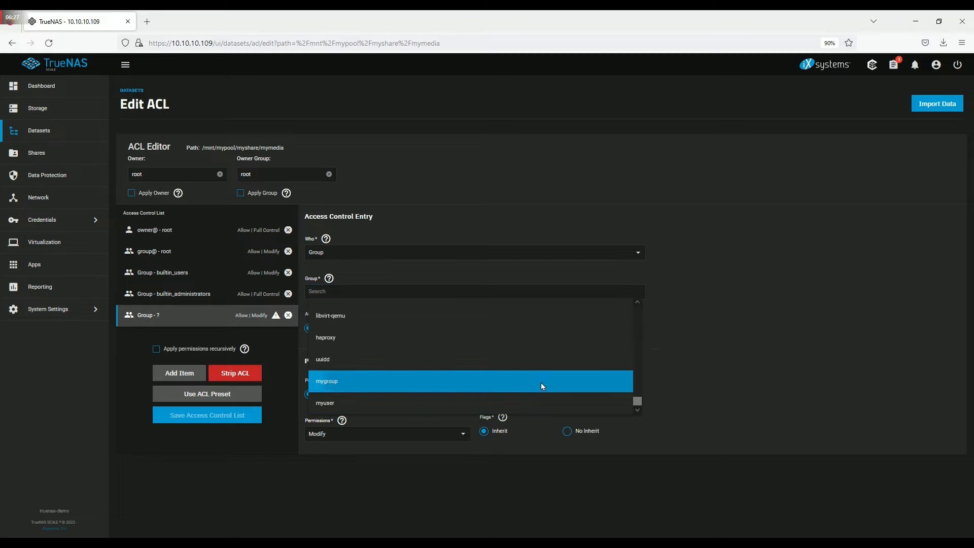
pyautogui.click(541, 385)
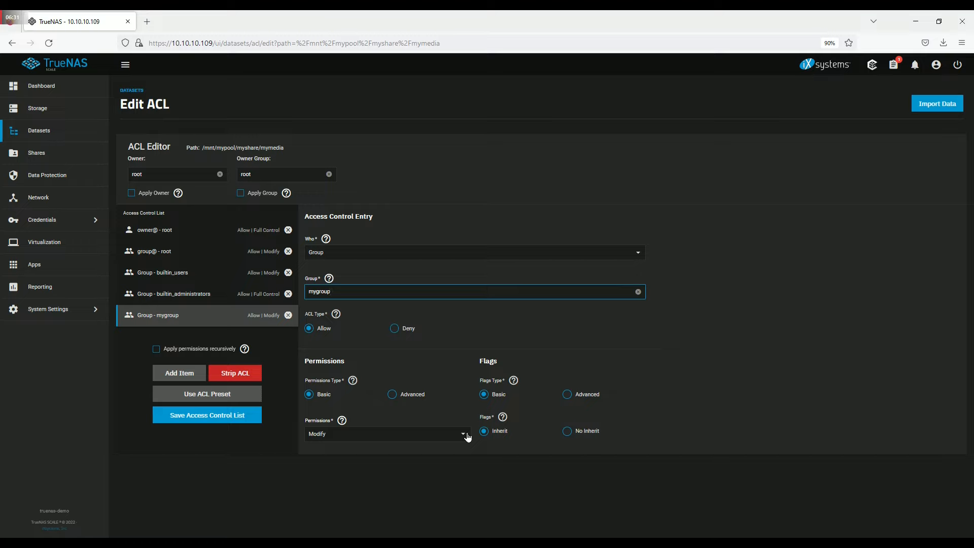
# - Add a second entry granting group apps Read permission and save mymedia's ACL
pyautogui.click(168, 375)
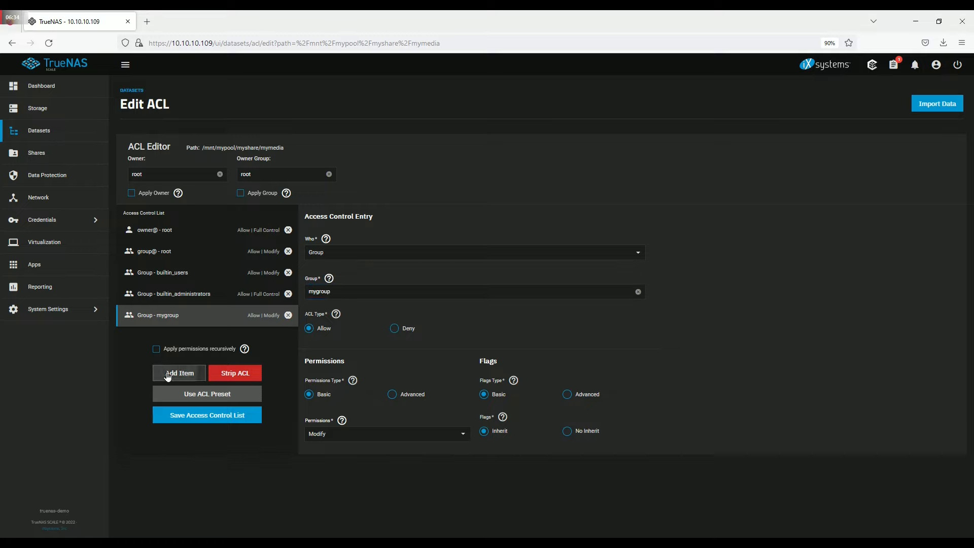
pyautogui.click(357, 254)
pyautogui.click(351, 267)
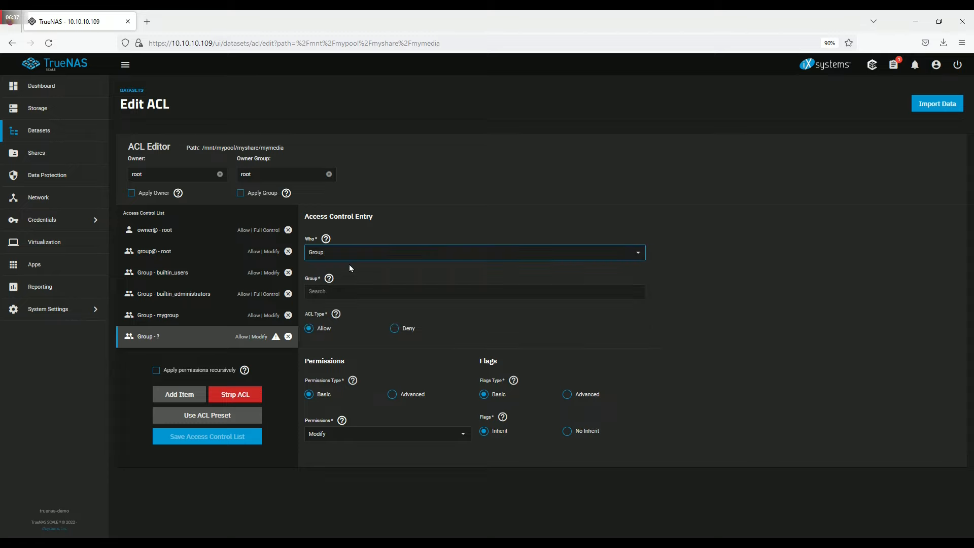
pyautogui.click(356, 290)
pyautogui.write('apps')
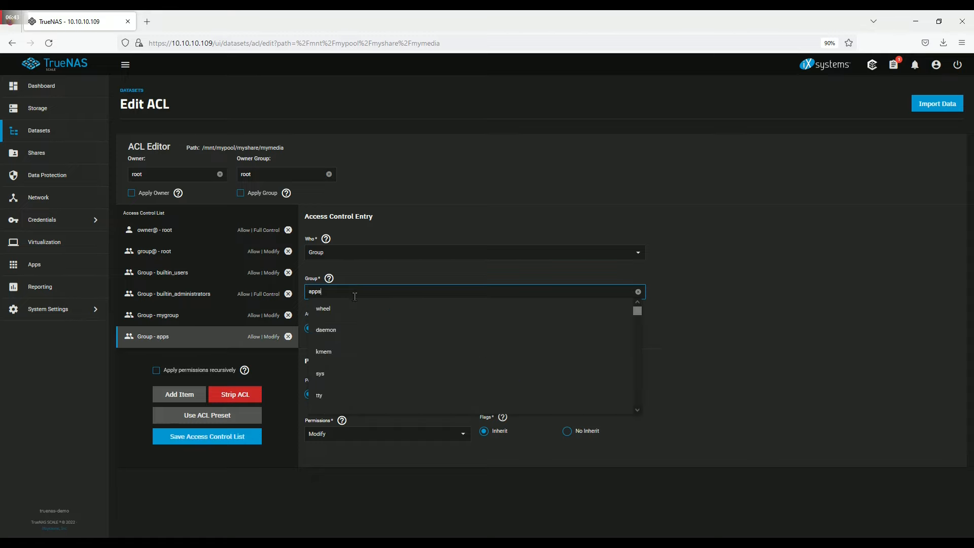
pyautogui.moveTo(637, 311); pyautogui.dragTo(634, 400)
pyautogui.click(607, 325)
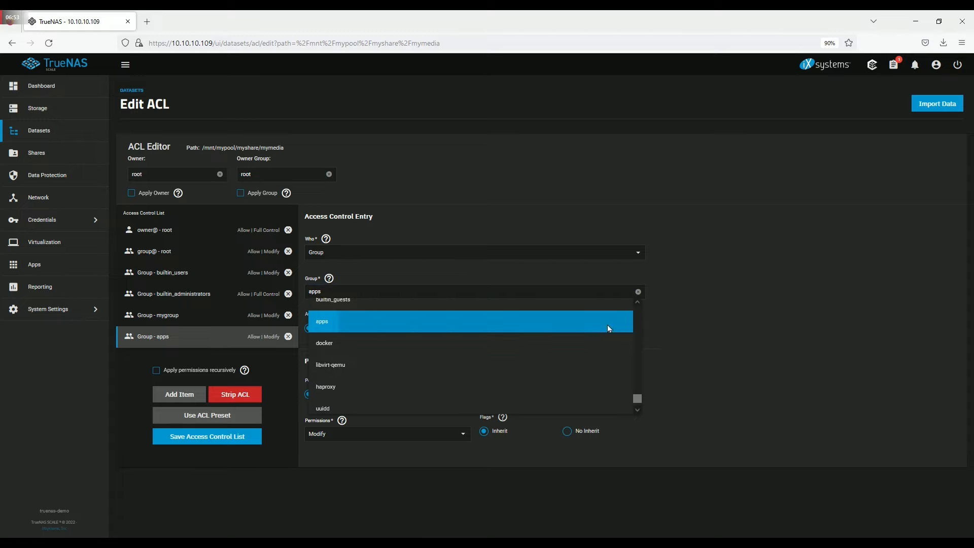
pyautogui.click(463, 434)
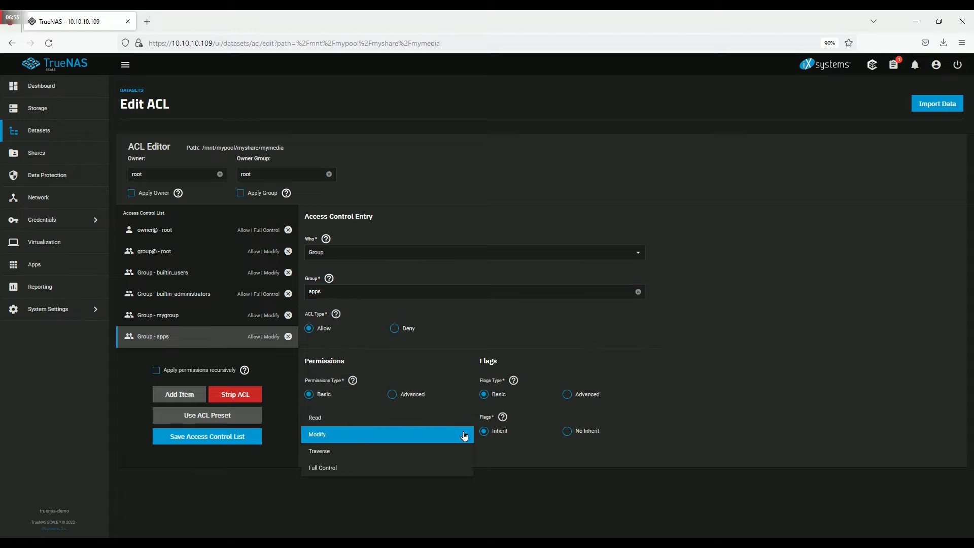
pyautogui.click(443, 419)
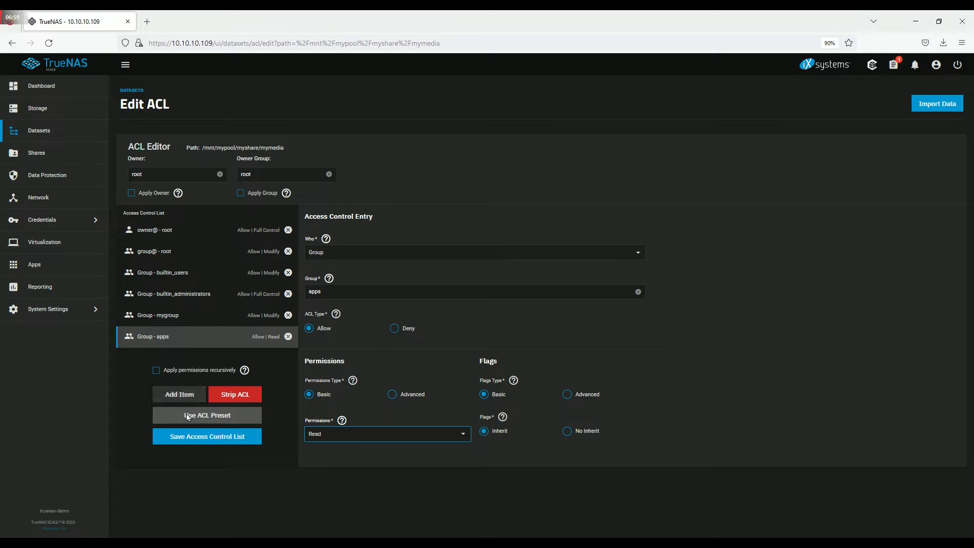
pyautogui.click(210, 440)
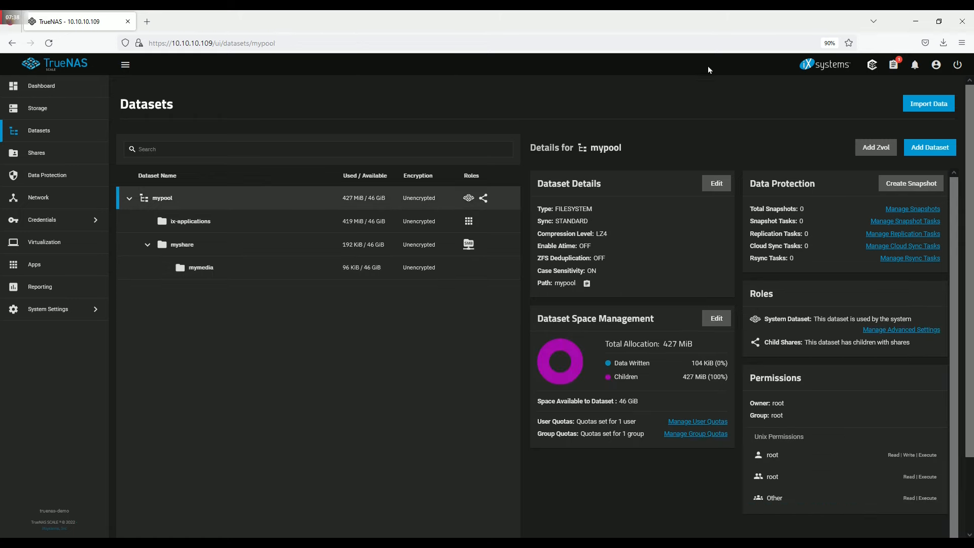
pyautogui.click(895, 64)
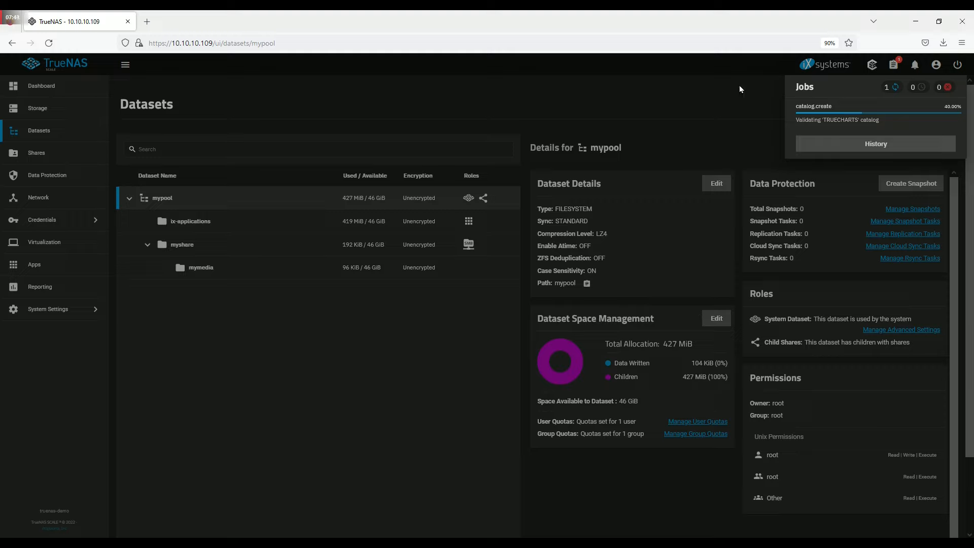
pyautogui.click(845, 123)
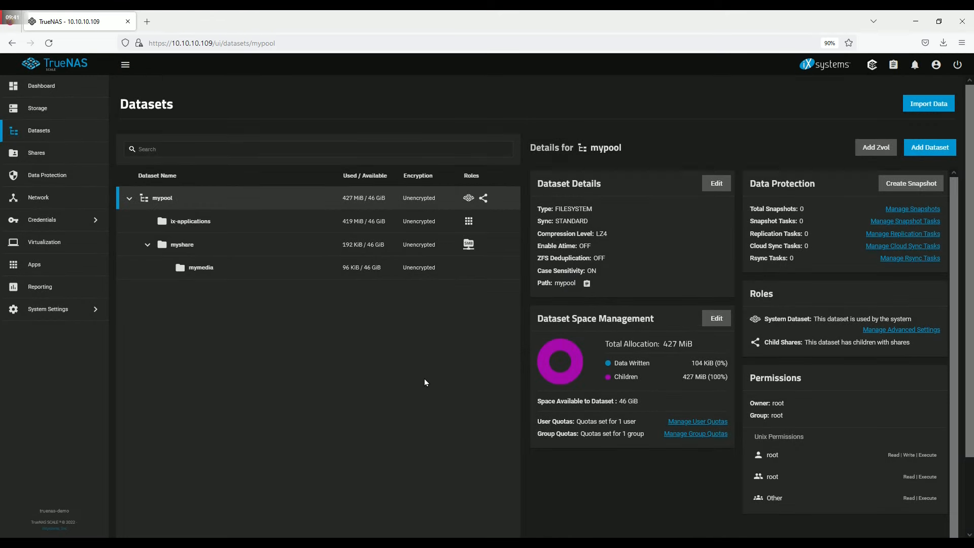
pyautogui.click(67, 268)
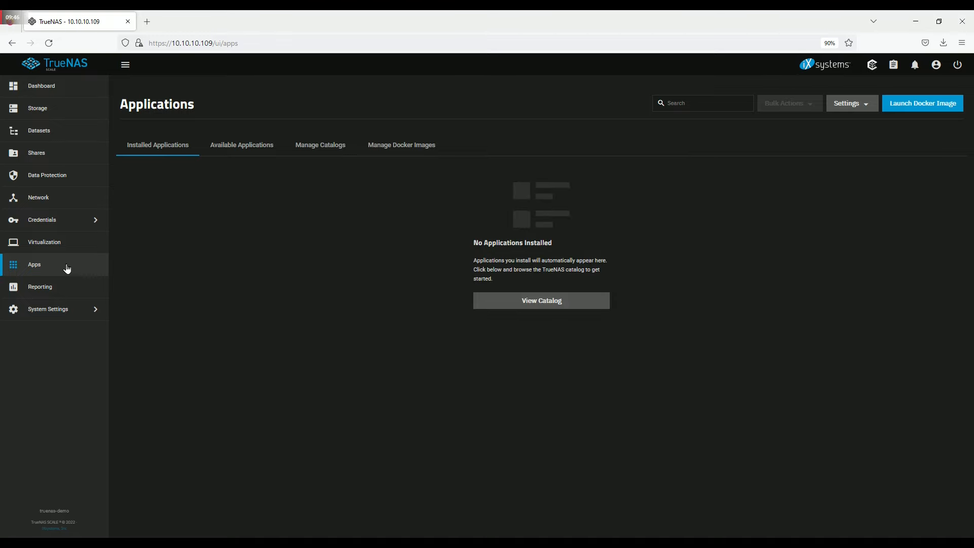
# - Search Available Applications for 'Jel' and start installing jellyfin
pyautogui.click(242, 147)
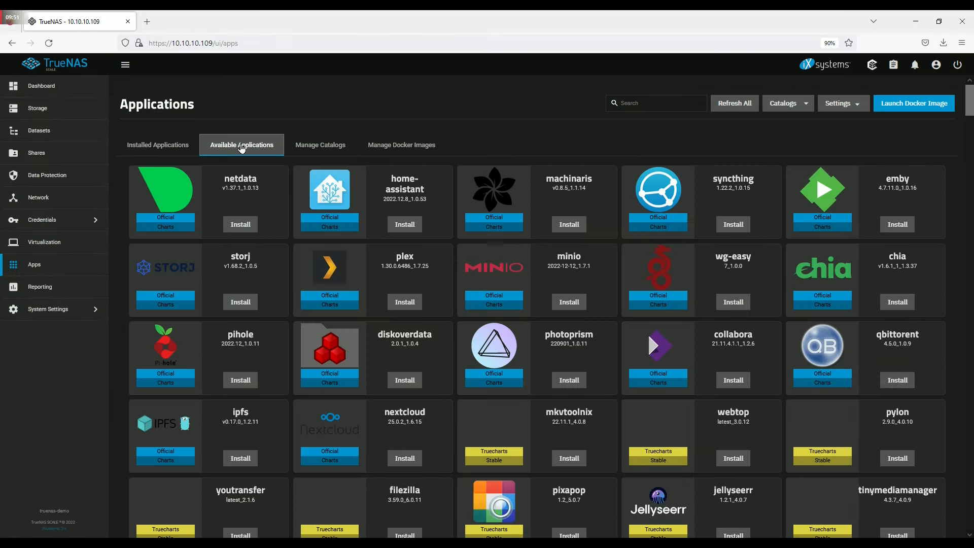
pyautogui.click(652, 101)
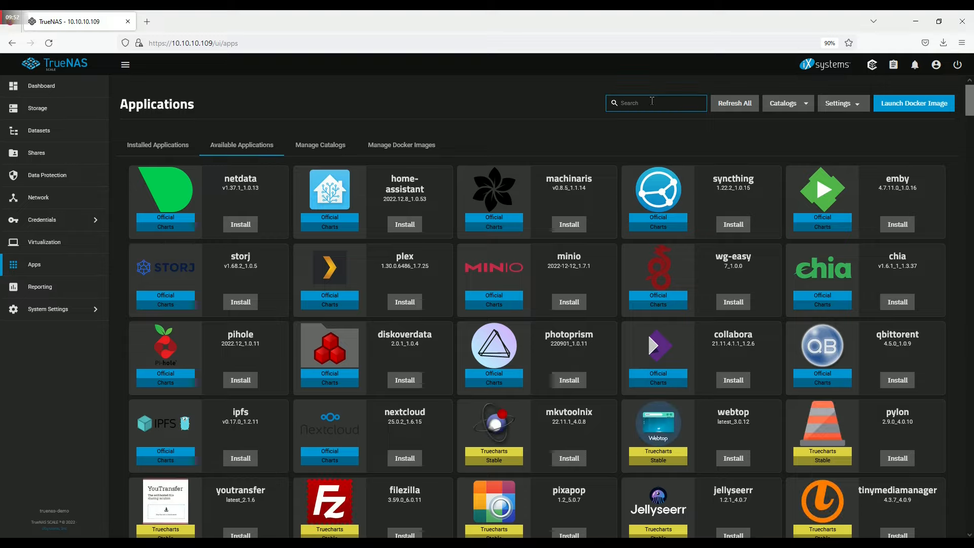
pyautogui.write('Jell')
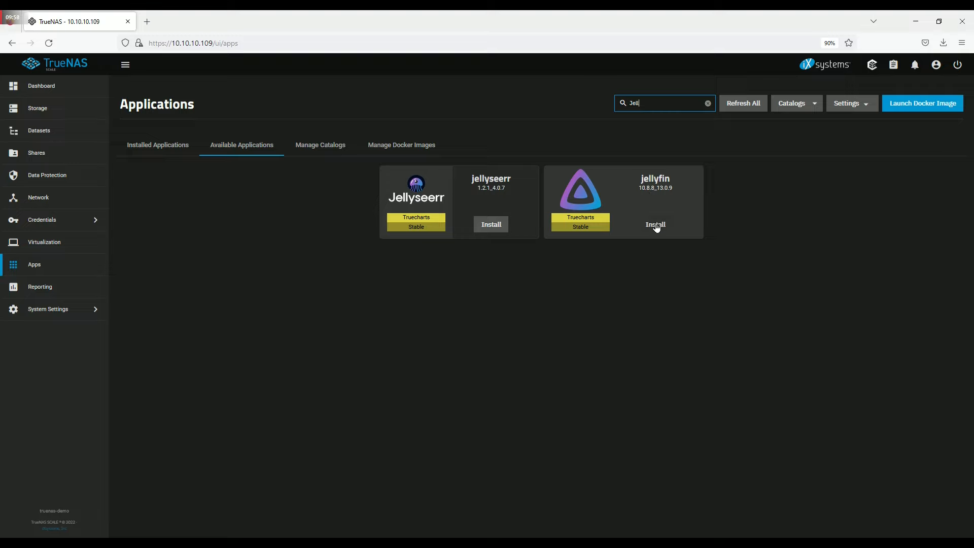
pyautogui.click(656, 224)
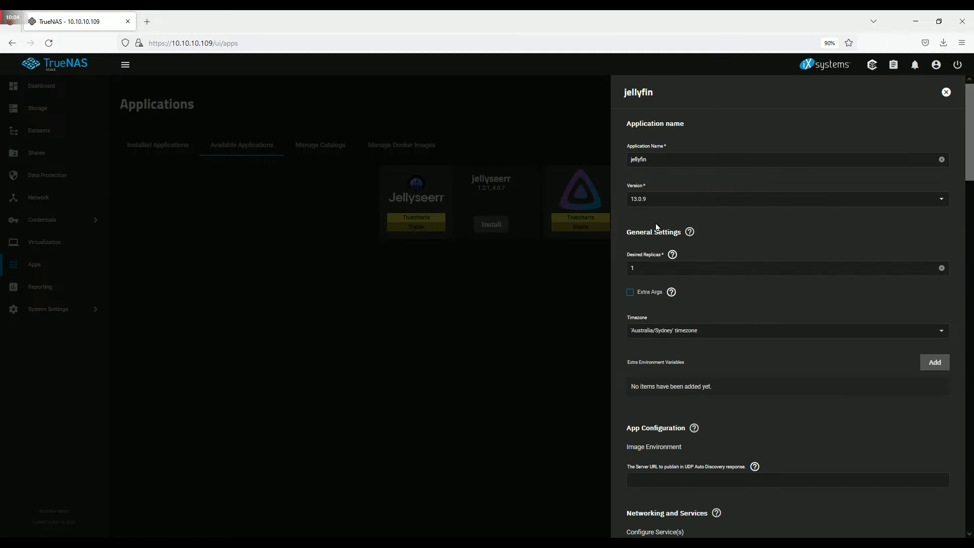
# - Add a Host Path entry under Additional App Storage in the jellyfin install form
pyautogui.scroll(-2, 762, 224)
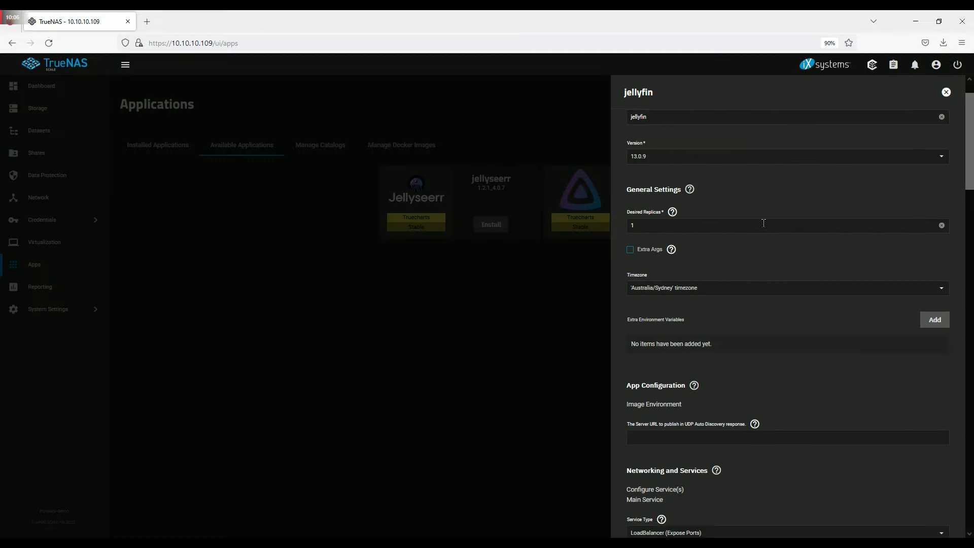
pyautogui.scroll(-2, 762, 224)
pyautogui.scroll(-2, 764, 228)
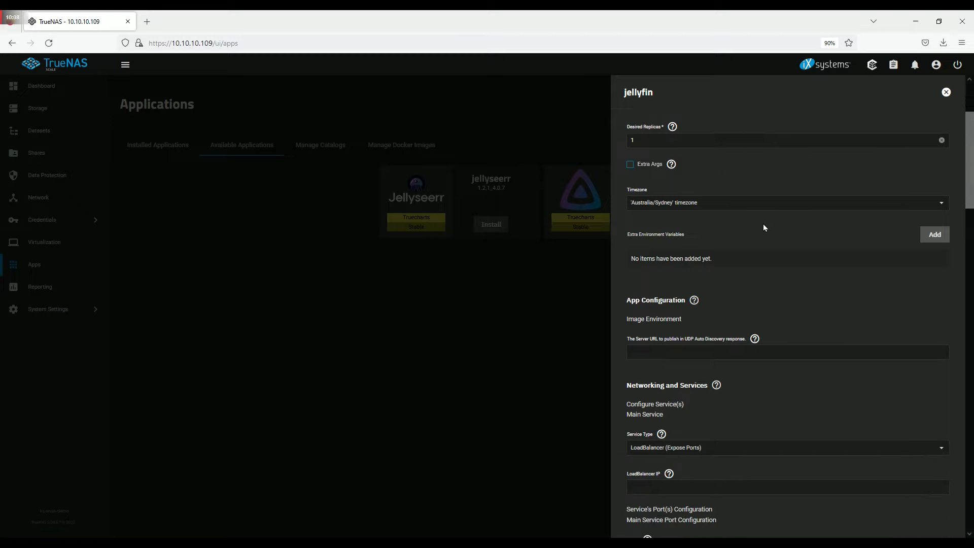
pyautogui.scroll(-2, 764, 228)
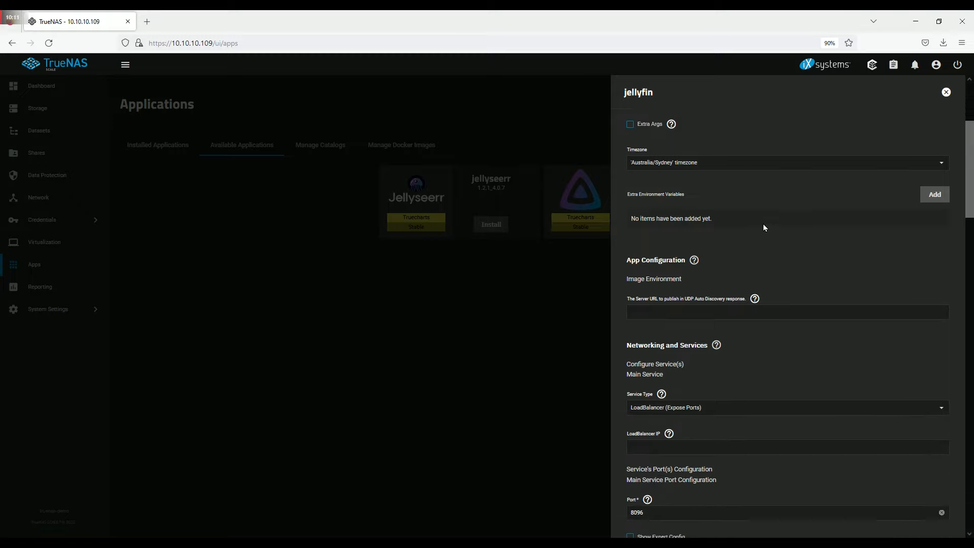
pyautogui.scroll(-2, 764, 227)
pyautogui.scroll(-2, 764, 227)
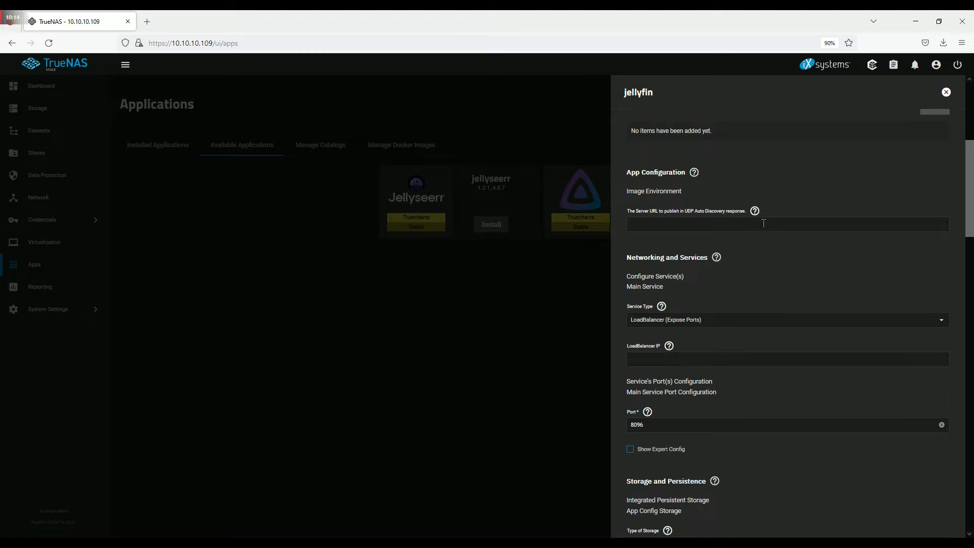
pyautogui.scroll(-8, 762, 224)
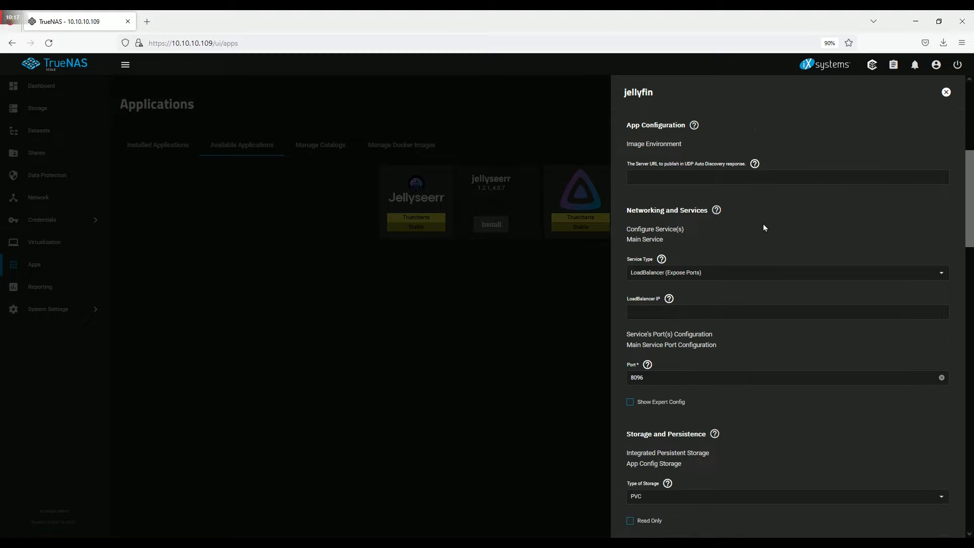
pyautogui.scroll(-6, 765, 227)
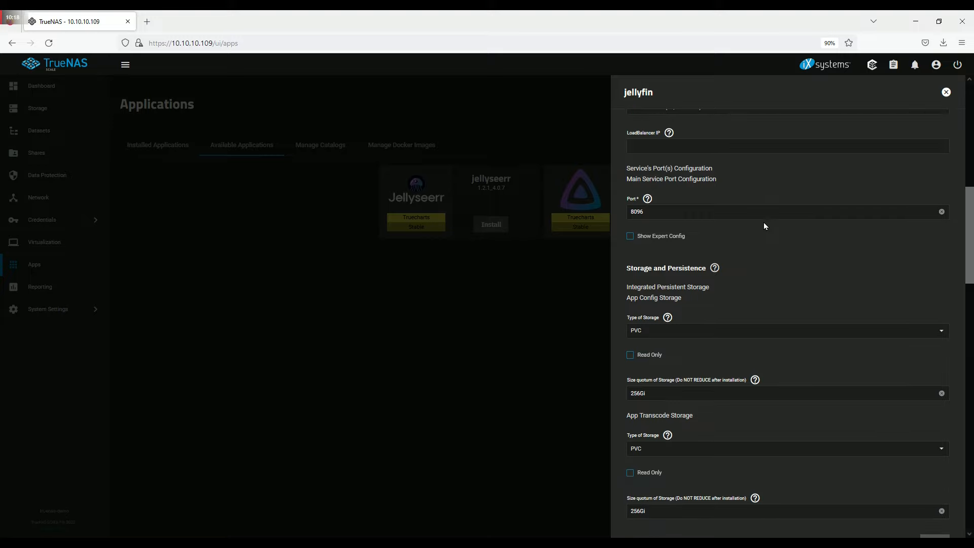
pyautogui.scroll(-2, 765, 226)
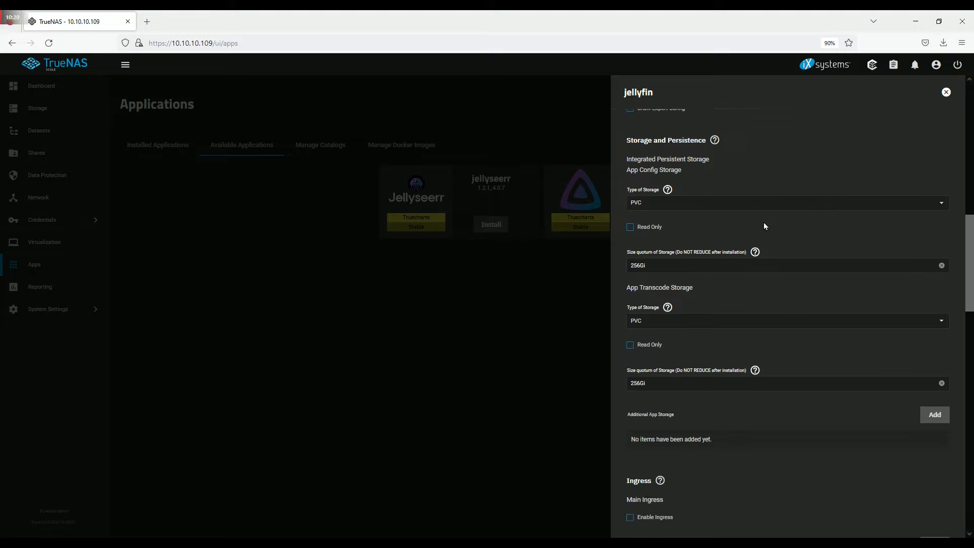
pyautogui.scroll(-2, 764, 226)
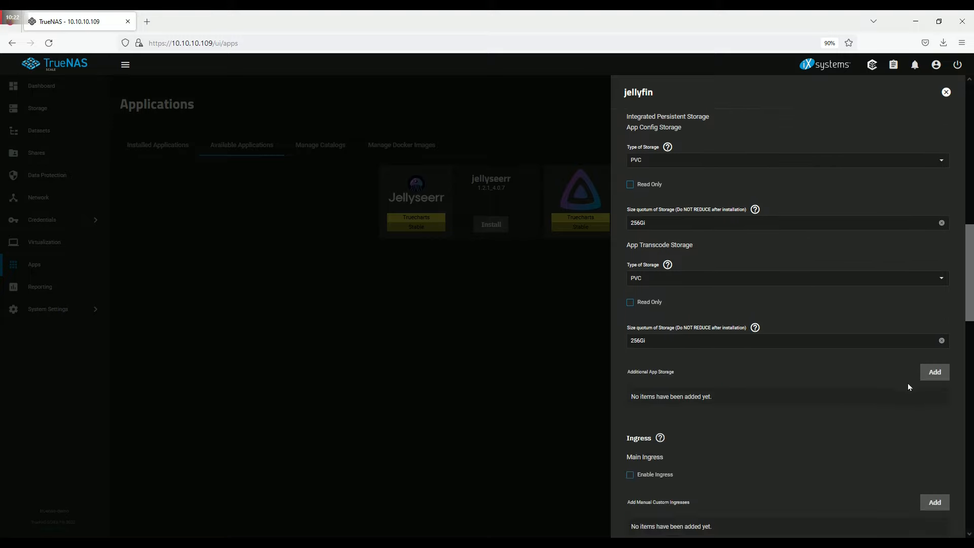
pyautogui.click(934, 372)
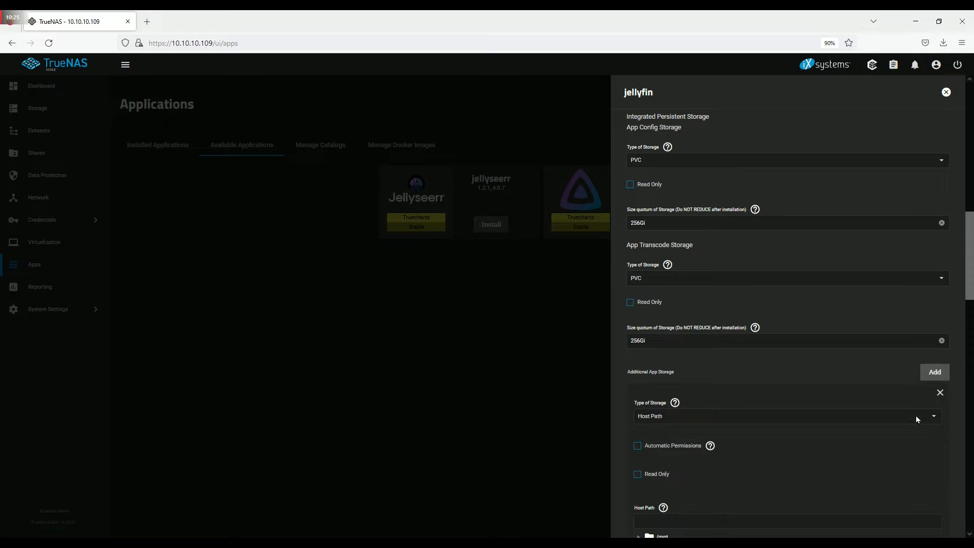
# - Mount host path /mnt/mypool/myshare/mymedia read-only at /mymedia
pyautogui.scroll(-8, 885, 395)
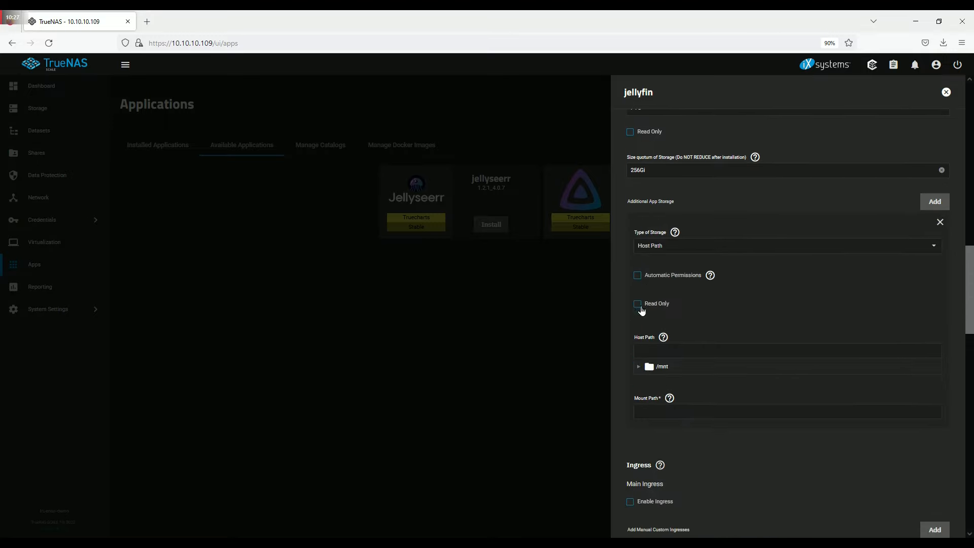
pyautogui.click(637, 304)
pyautogui.click(638, 366)
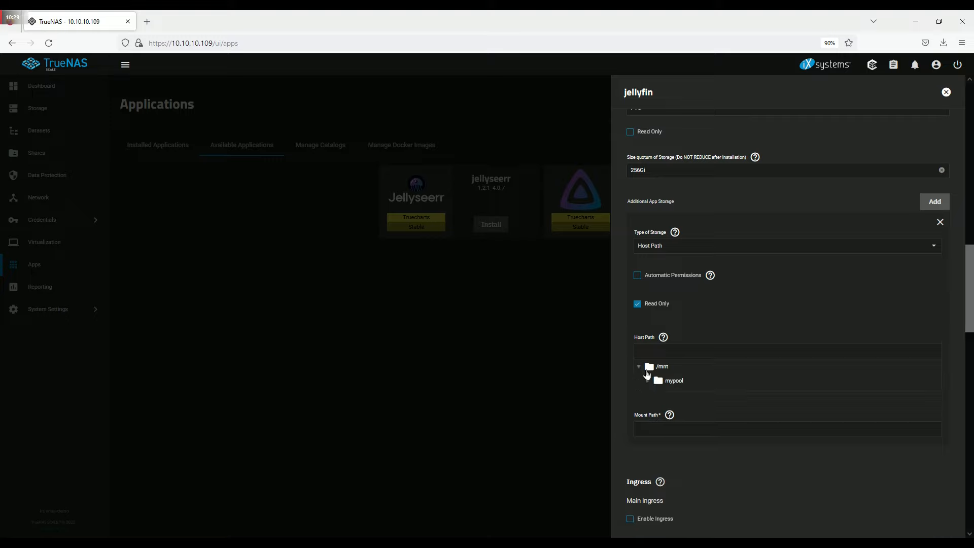
pyautogui.click(648, 381)
pyautogui.click(657, 395)
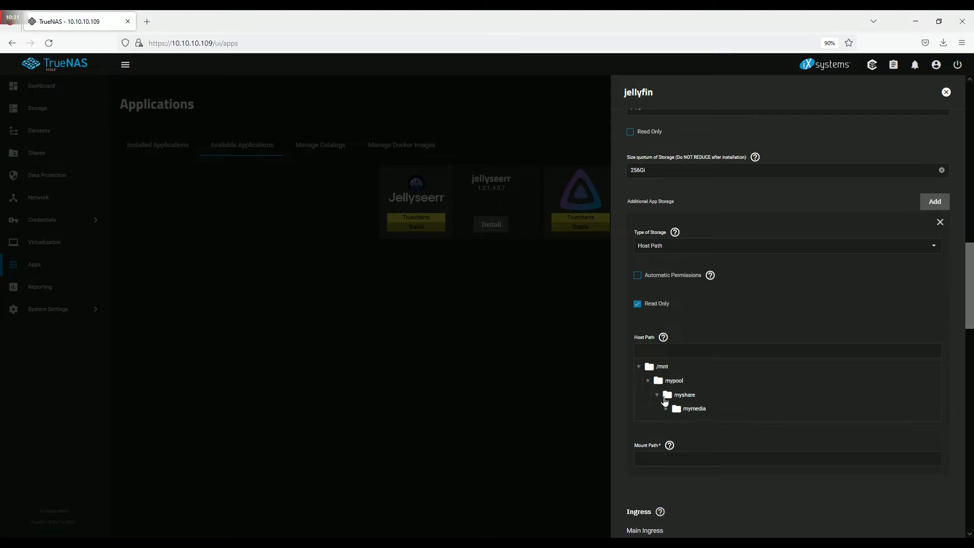
pyautogui.click(694, 409)
pyautogui.scroll(-4, 760, 381)
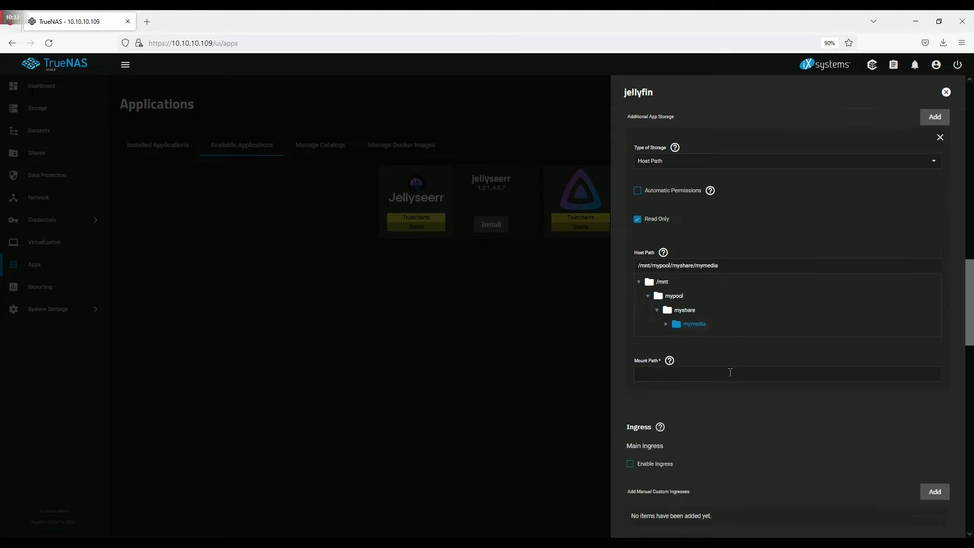
pyautogui.click(719, 377)
pyautogui.write('/m')
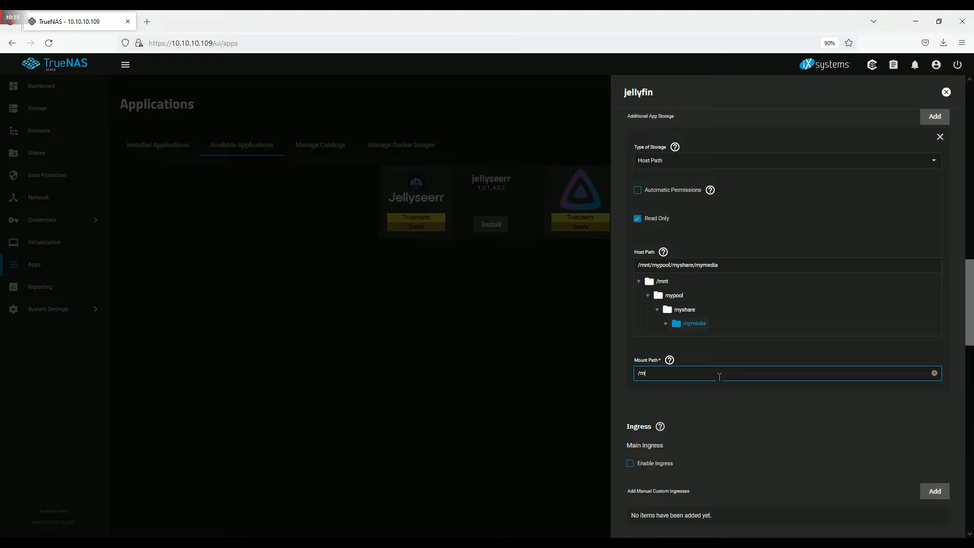
pyautogui.write('ymedia')
# - Lower jellyfin's RAM limit from 8Gi to 6Gi
pyautogui.scroll(-6, 735, 376)
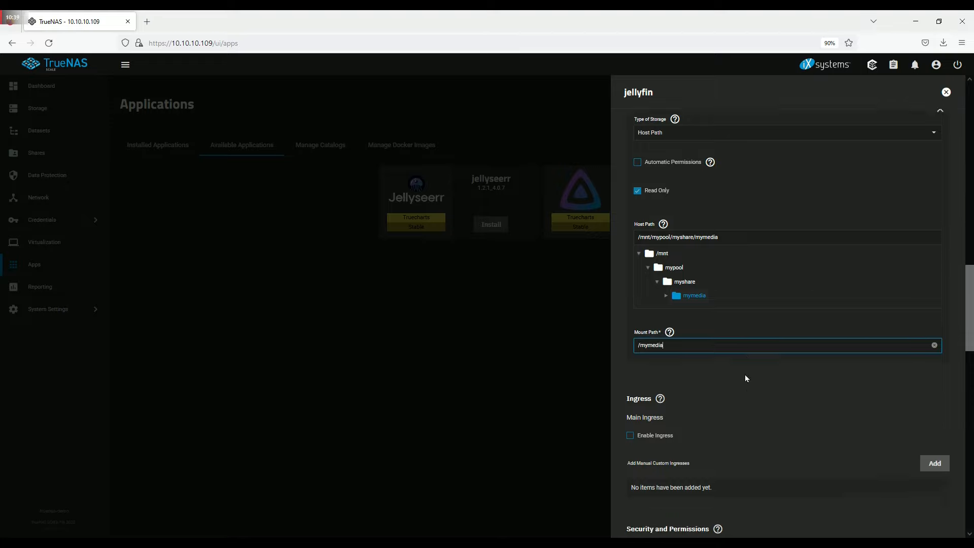
pyautogui.scroll(-7, 747, 358)
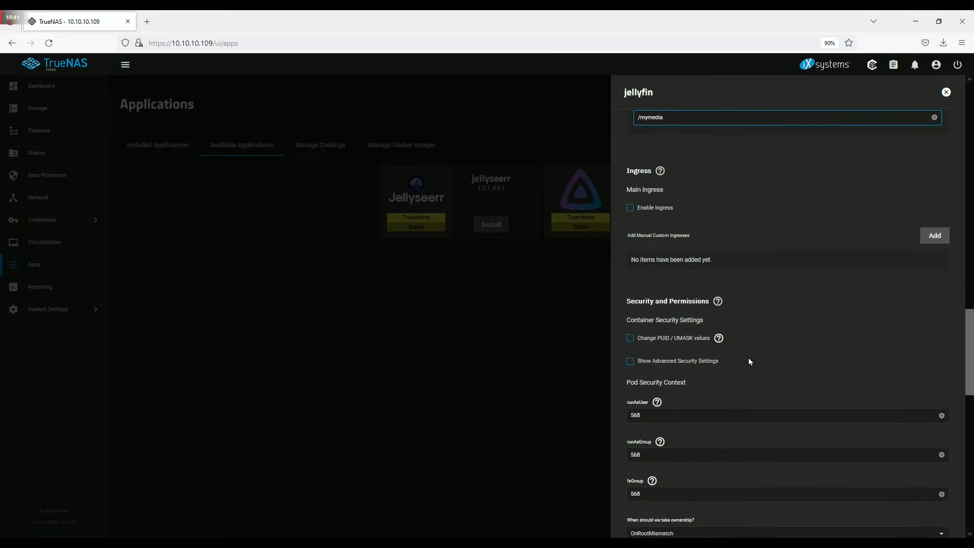
pyautogui.scroll(-7, 750, 358)
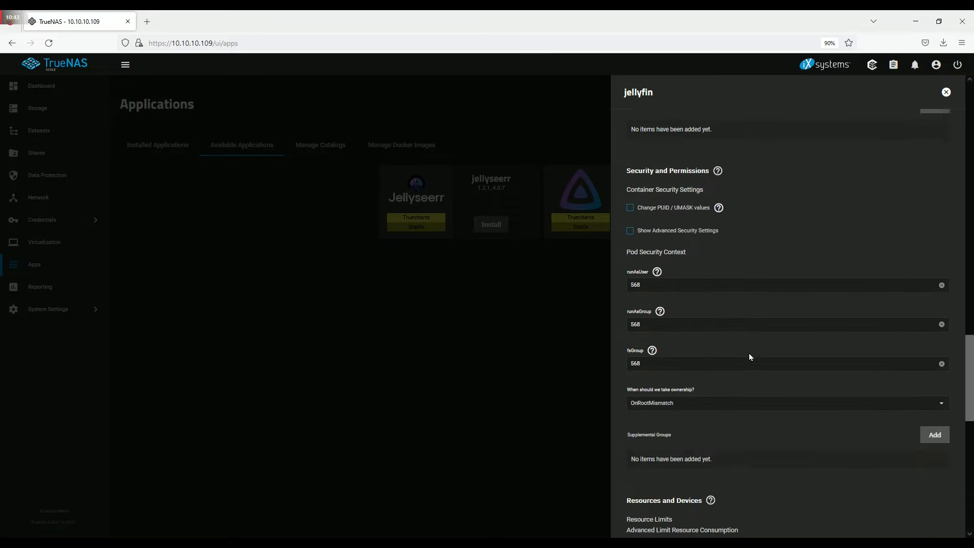
pyautogui.scroll(-5, 749, 356)
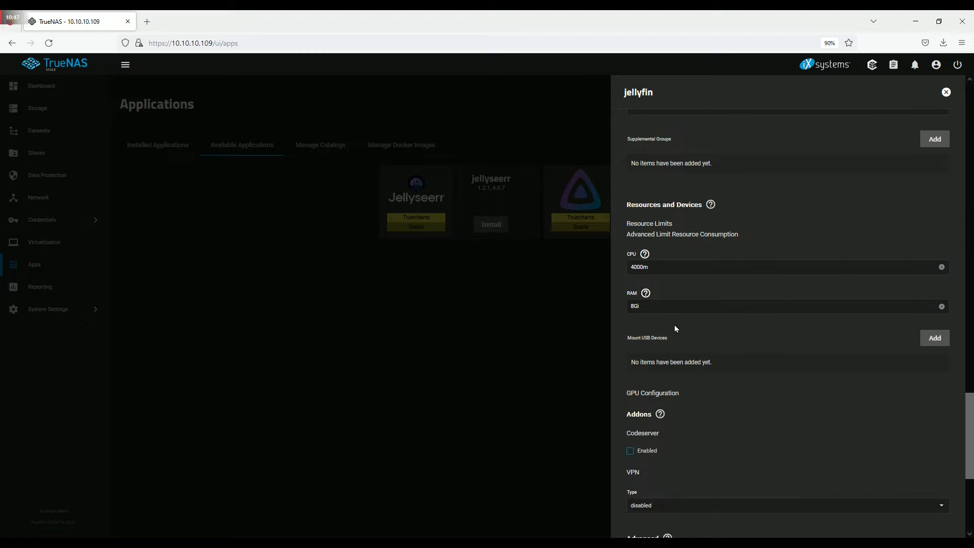
pyautogui.click(635, 306)
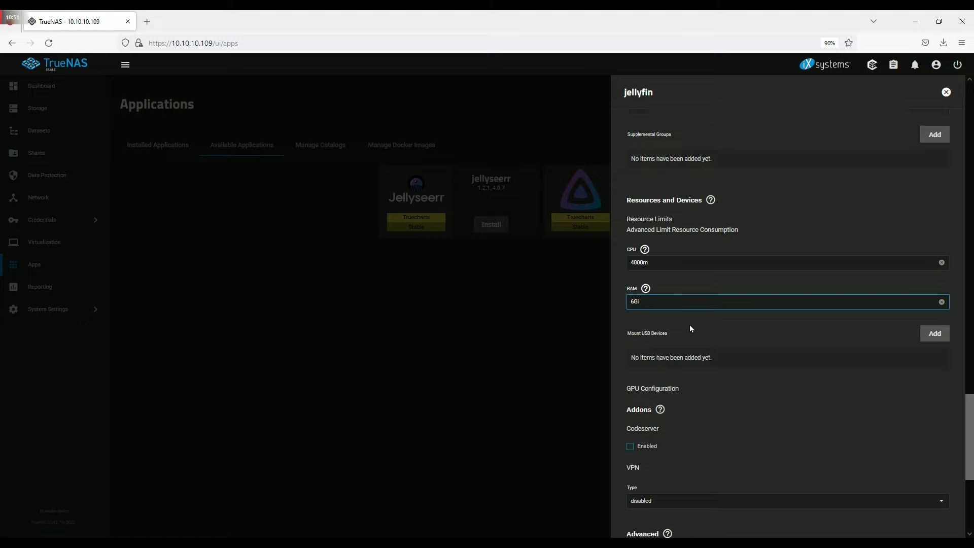
pyautogui.scroll(-5, 689, 324)
pyautogui.scroll(-2, 710, 314)
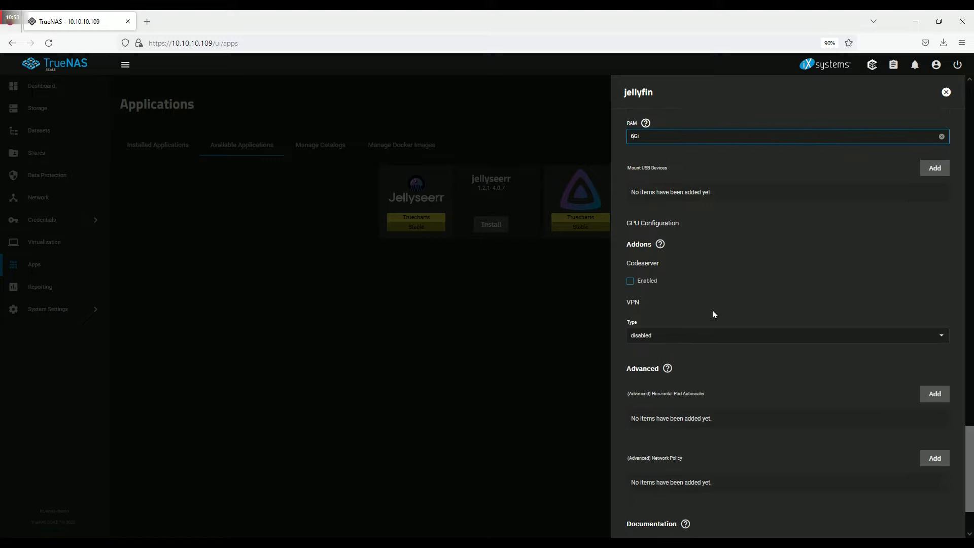
pyautogui.scroll(-4, 714, 310)
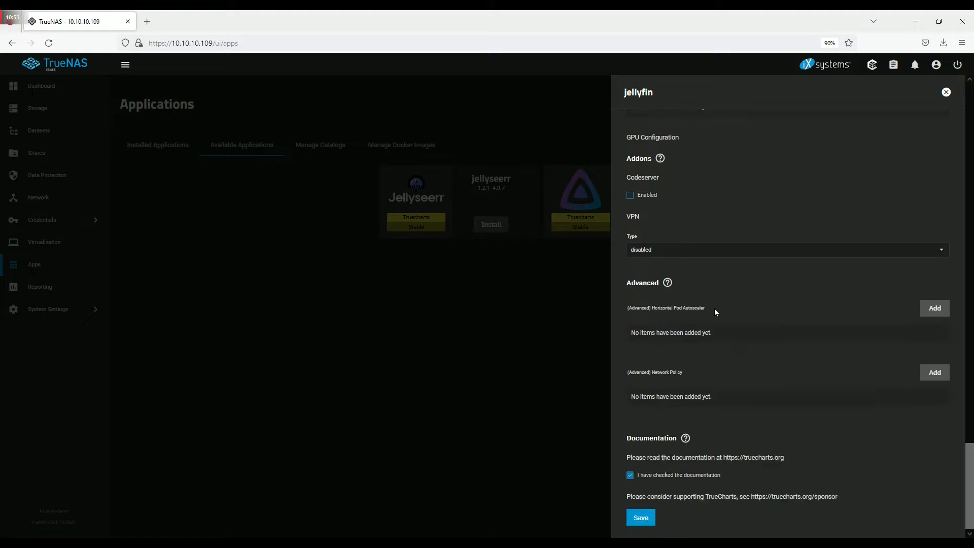
# - Save the jellyfin install form to begin installation
pyautogui.click(642, 518)
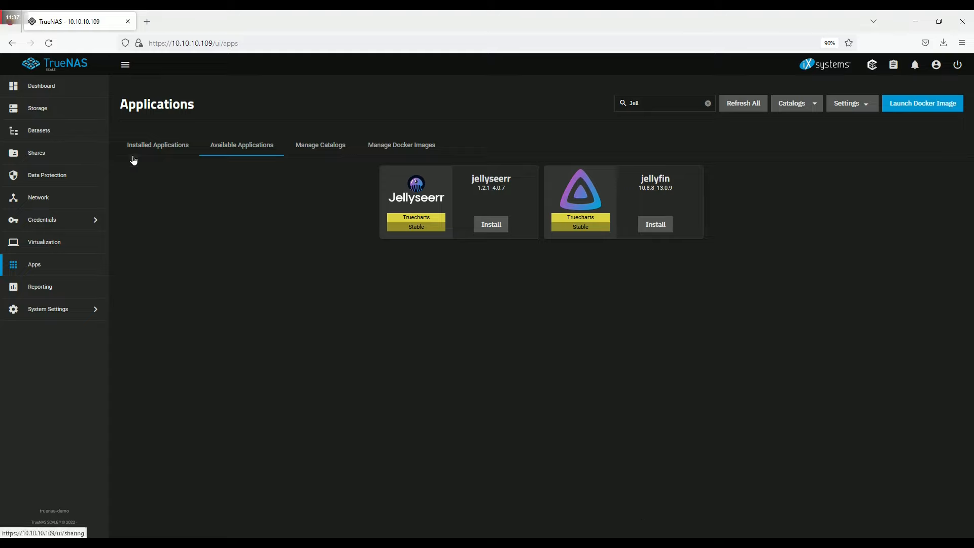
# - Review jellyfin's refreshed Application Events under Installed Applications, then close its details
pyautogui.click(158, 147)
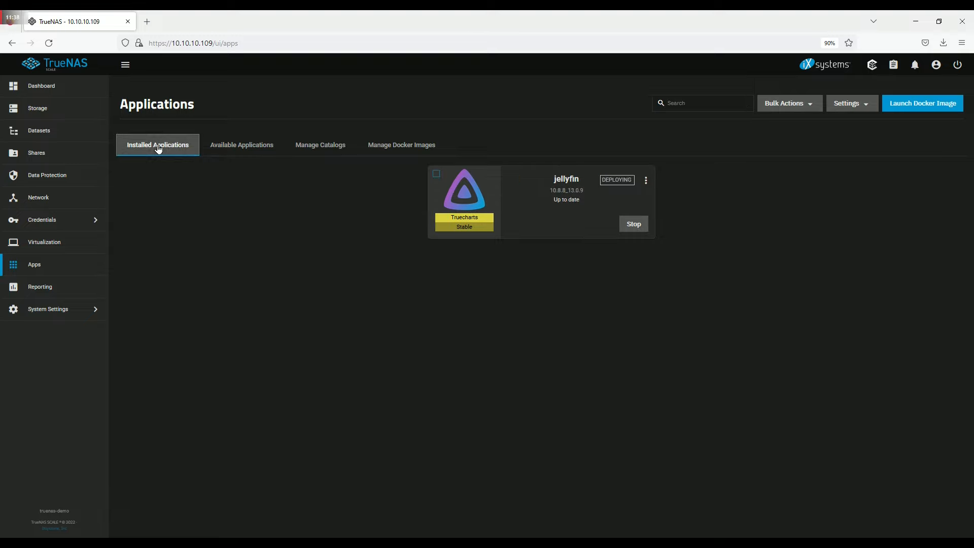
pyautogui.click(545, 217)
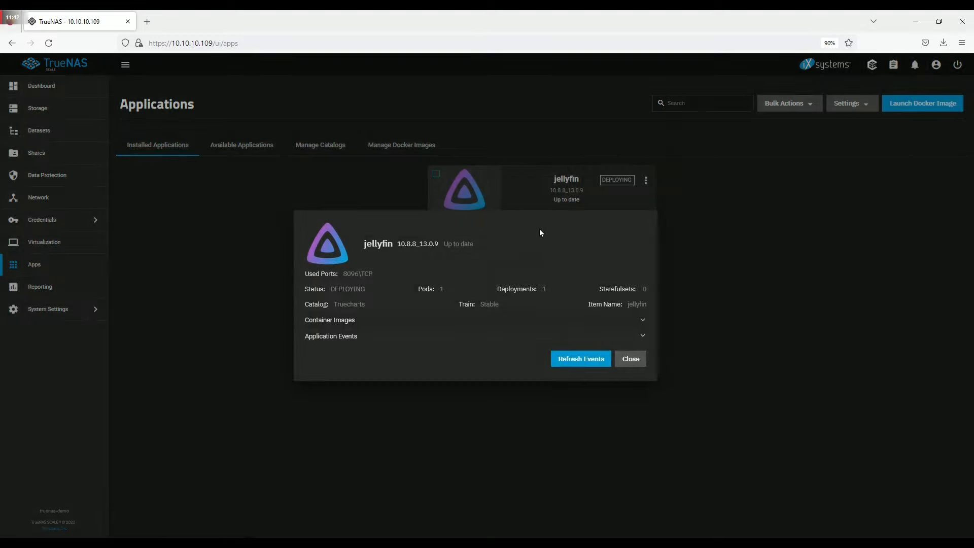
pyautogui.click(573, 359)
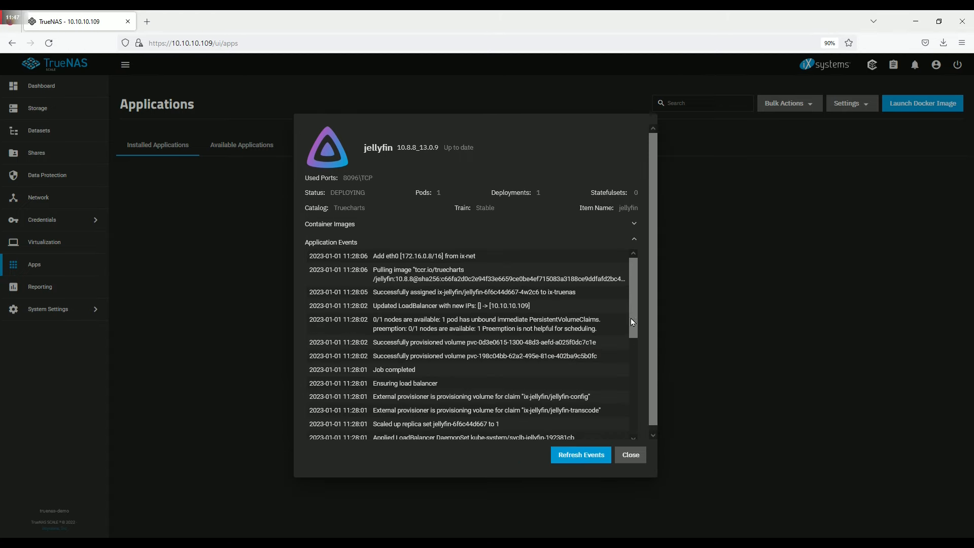
pyautogui.click(579, 456)
pyautogui.click(630, 455)
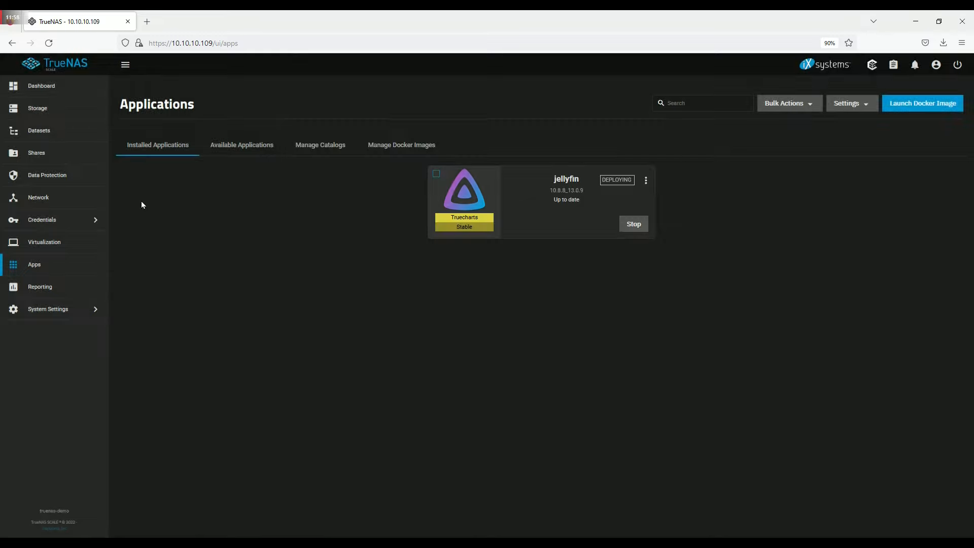
# - Open the Reporting Network graph for ens192 from the Dashboard with Auto Refresh on
pyautogui.click(76, 203)
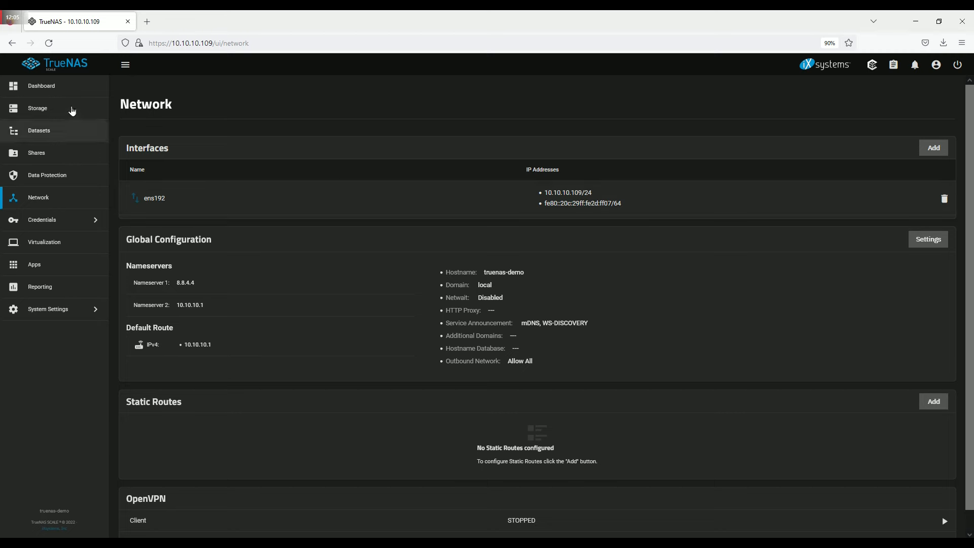
pyautogui.click(66, 94)
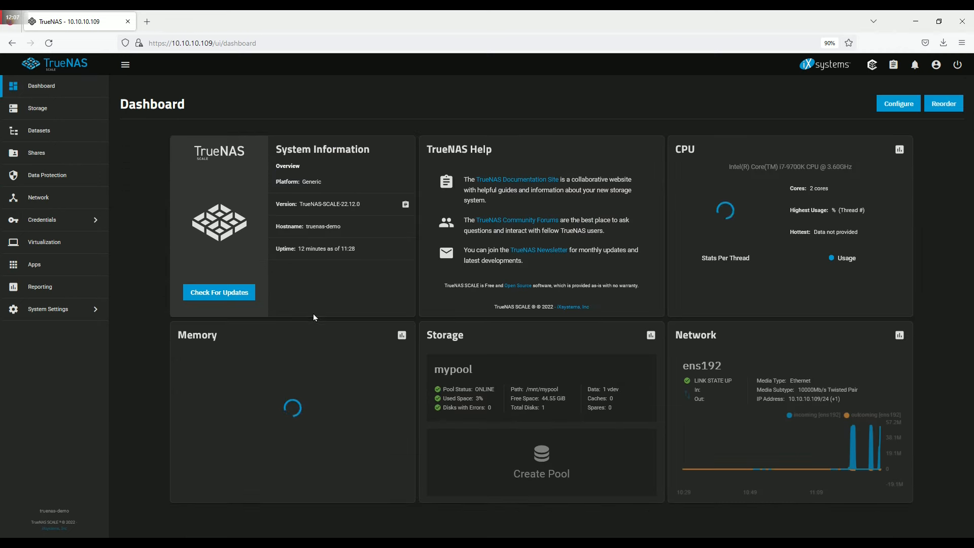
pyautogui.click(899, 336)
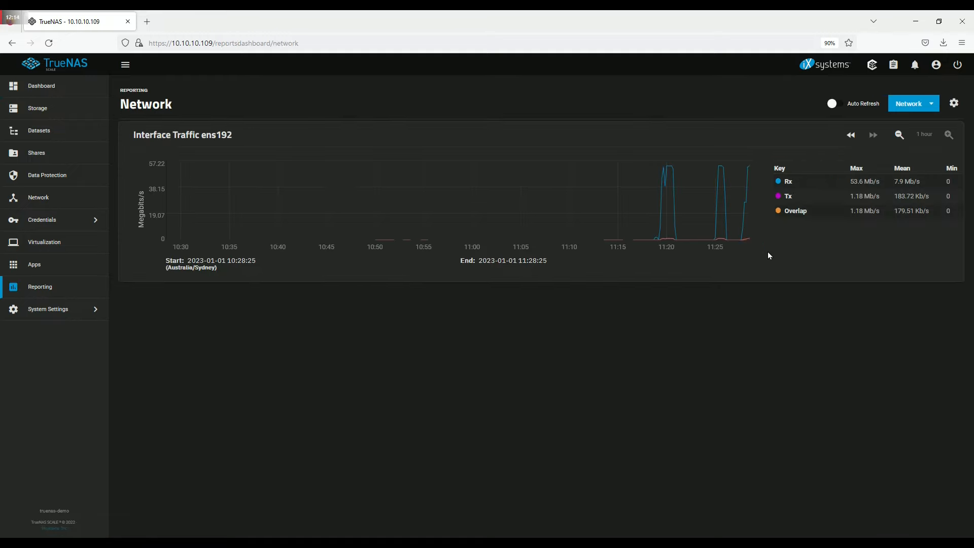
pyautogui.click(834, 104)
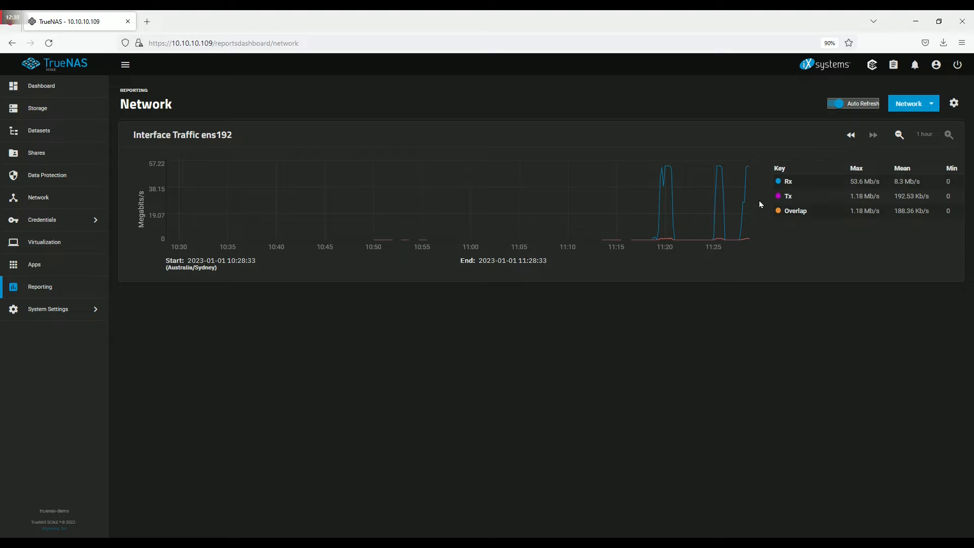
pyautogui.moveTo(750, 197)
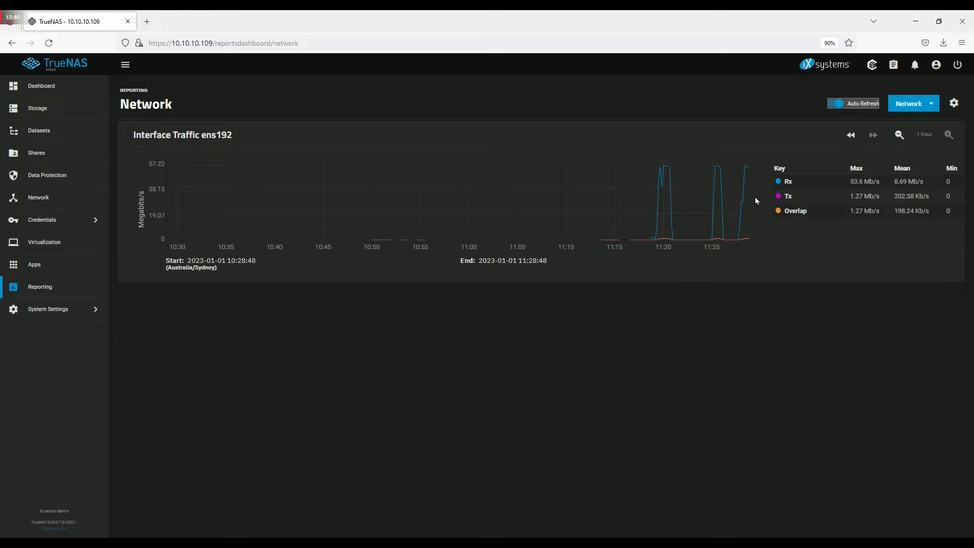
# - Watch the network traffic report during the jellyfin download, then return to Installed Applications
pyautogui.click(74, 264)
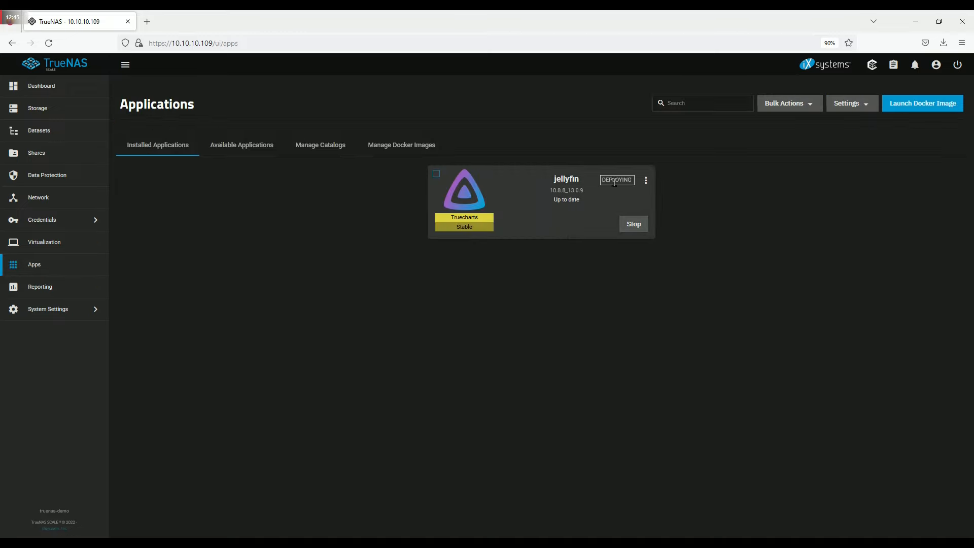
pyautogui.click(64, 95)
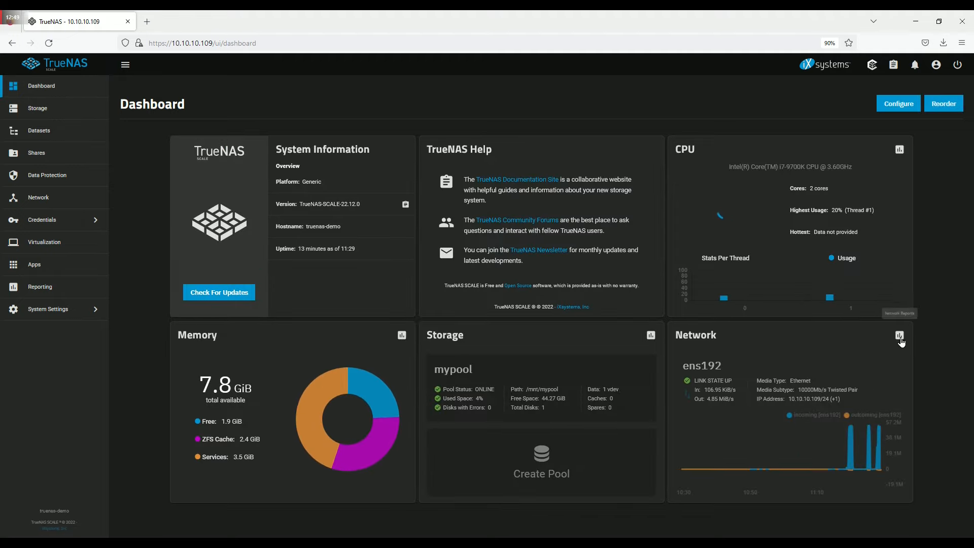
pyautogui.click(899, 335)
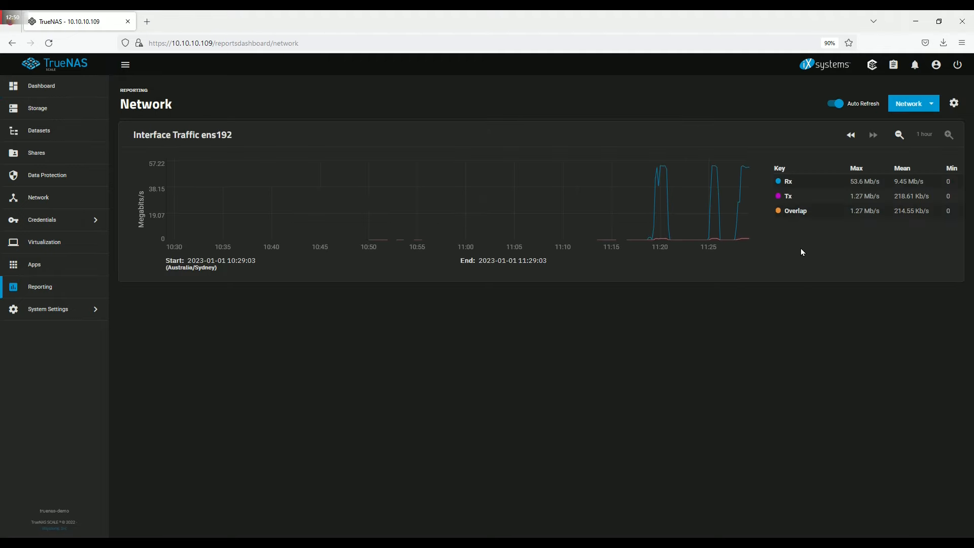
pyautogui.moveTo(744, 179)
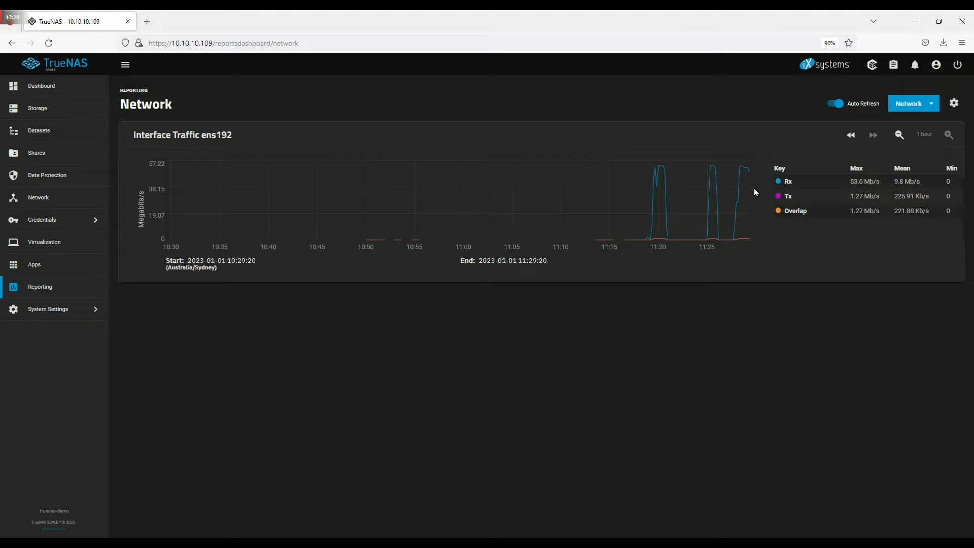
pyautogui.click(59, 271)
# - Check jellyfin's details show it ACTIVE on port 8096, then close them
pyautogui.click(590, 217)
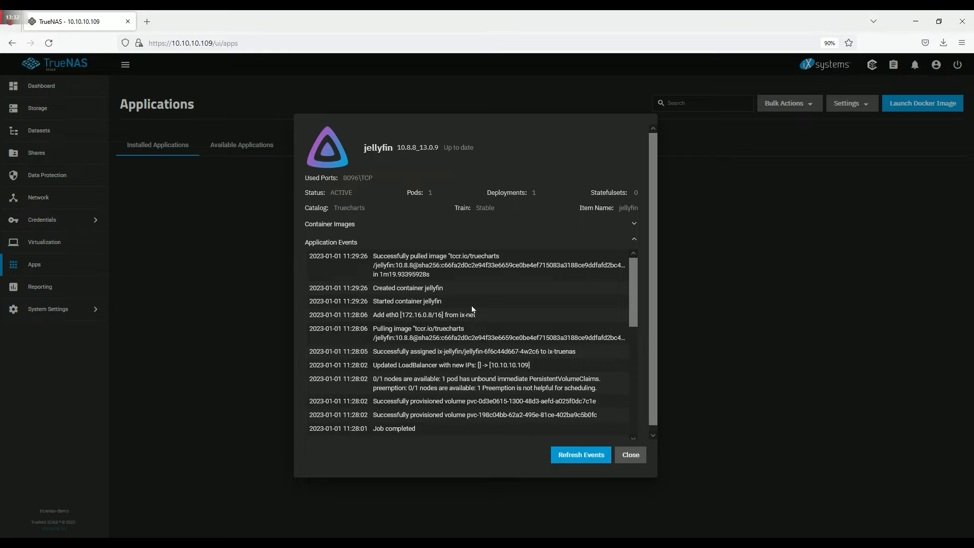
pyautogui.click(631, 455)
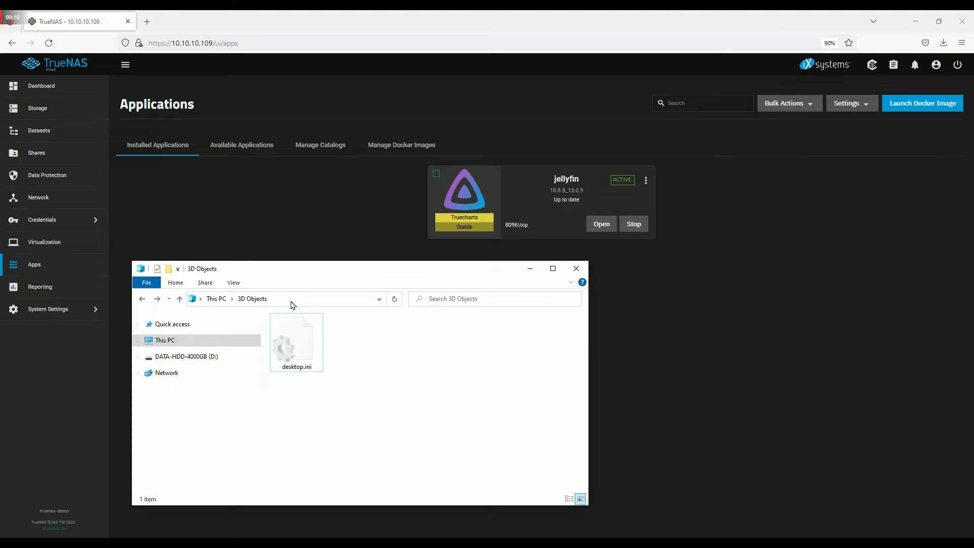
# - Connect to \\10.10.10.109\myshare, entering the share username and password
pyautogui.click(291, 299)
pyautogui.write('\\\\10.10.10.109')
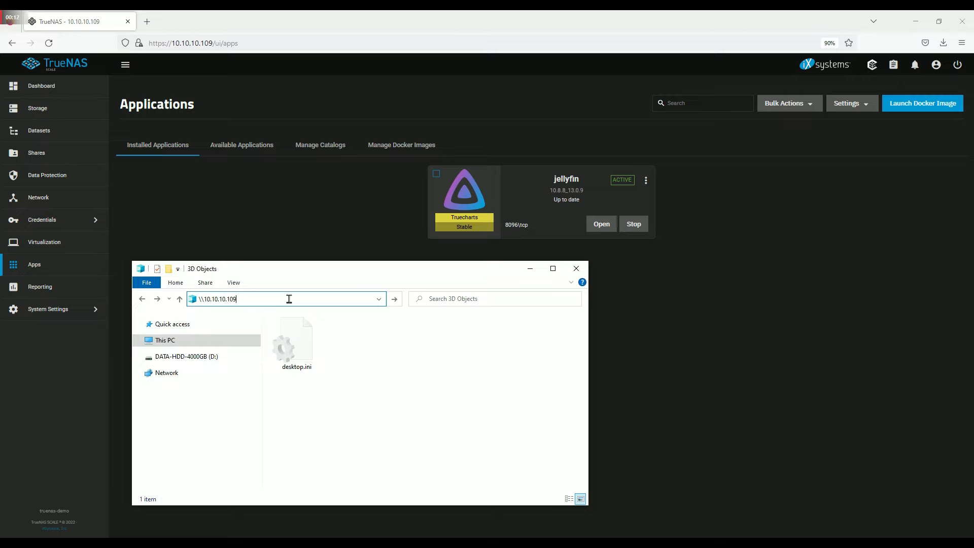
pyautogui.write('\\myshare')
pyautogui.press('Return')
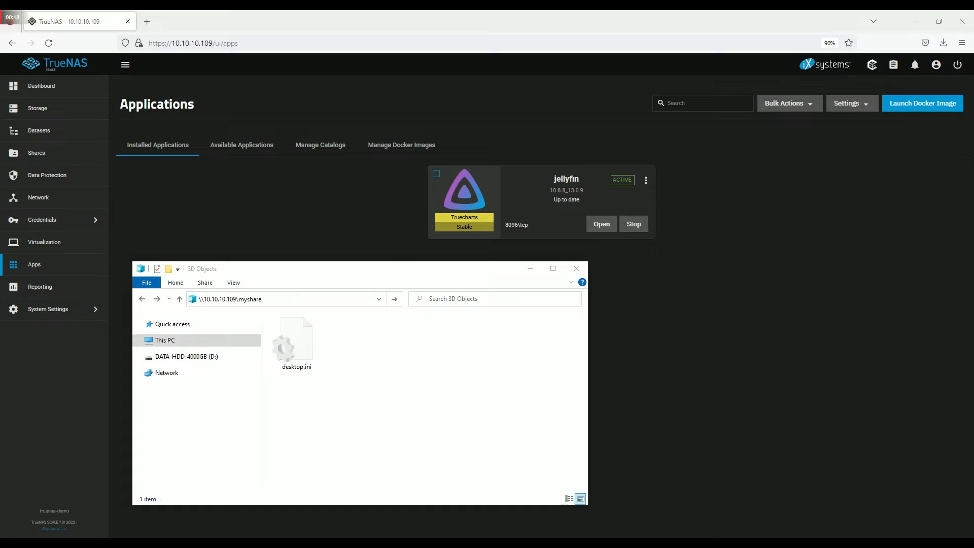
pyautogui.write('my')
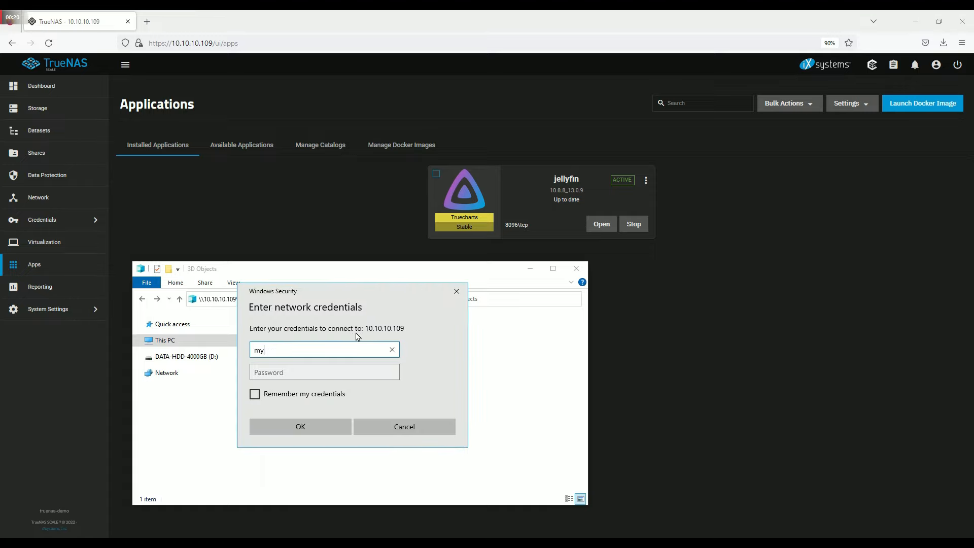
pyautogui.write('user')
pyautogui.click(278, 372)
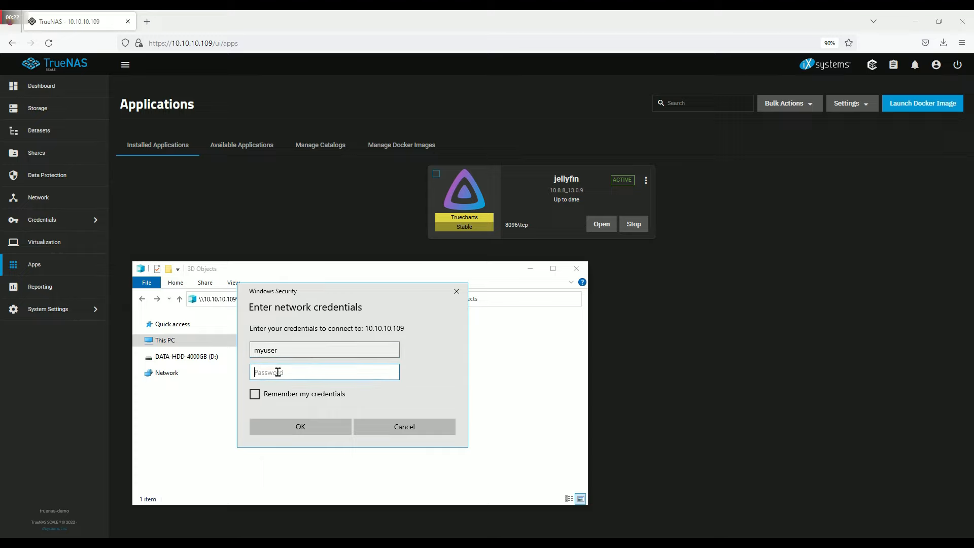
pyautogui.write('********')
pyautogui.press('Return')
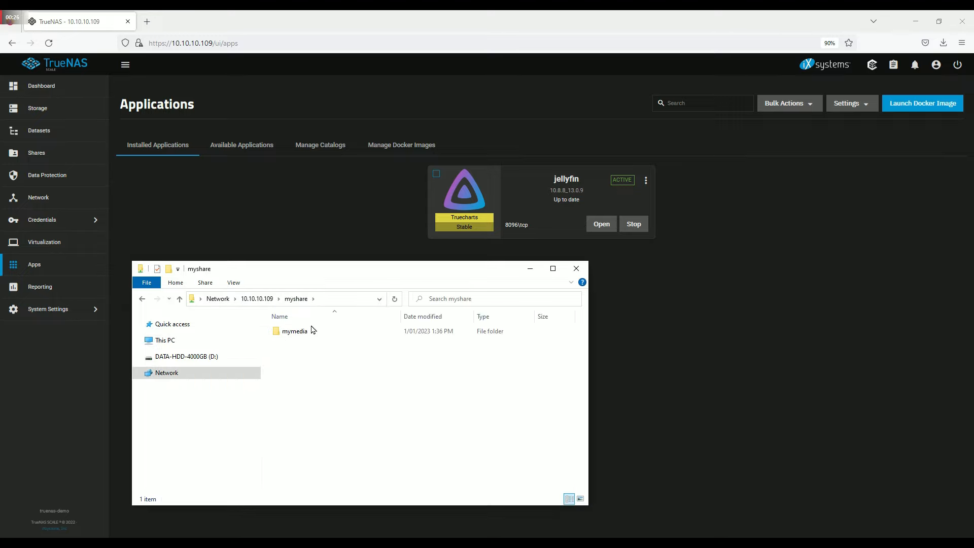
# - Open mymedia and create a new folder named music
pyautogui.doubleClick(302, 334)
pyautogui.rightClick(311, 349)
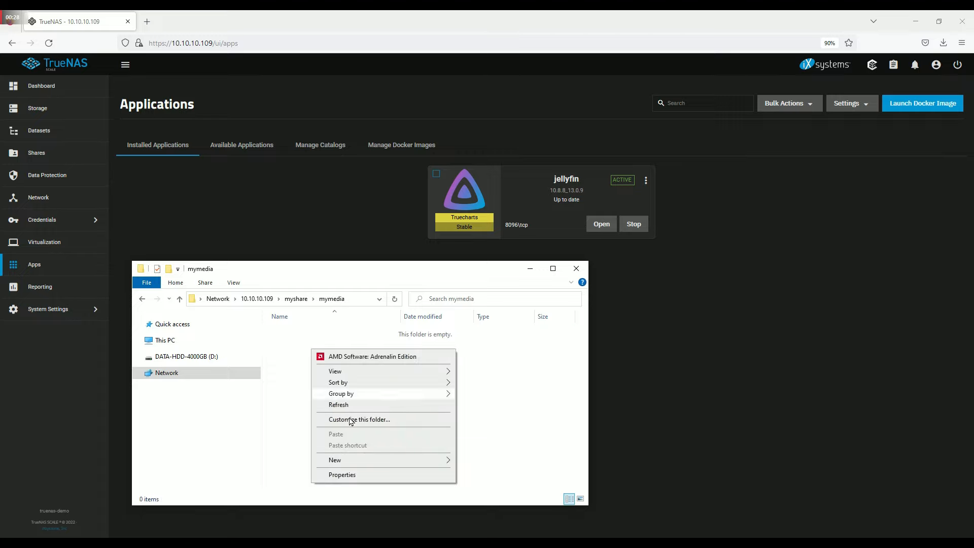
pyautogui.moveTo(352, 459)
pyautogui.click(476, 460)
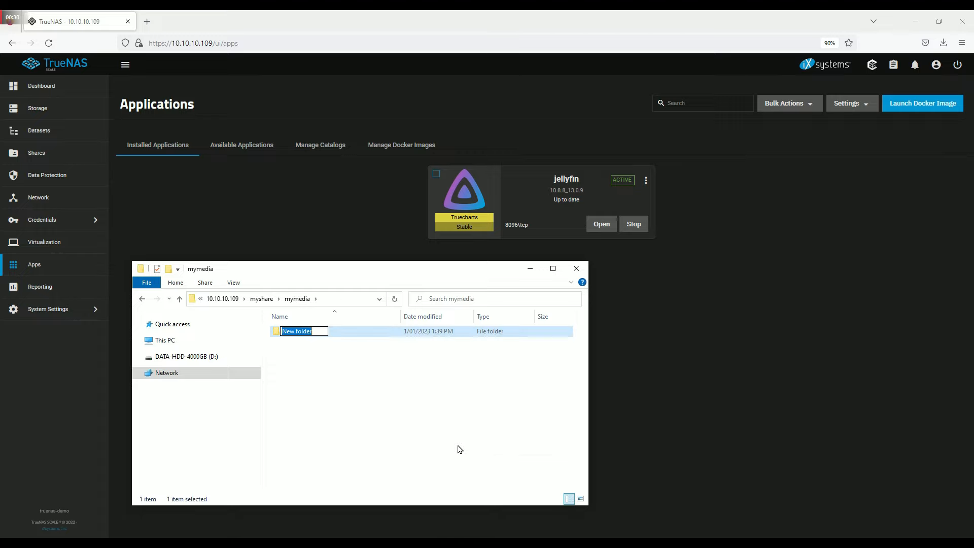
pyautogui.write('music')
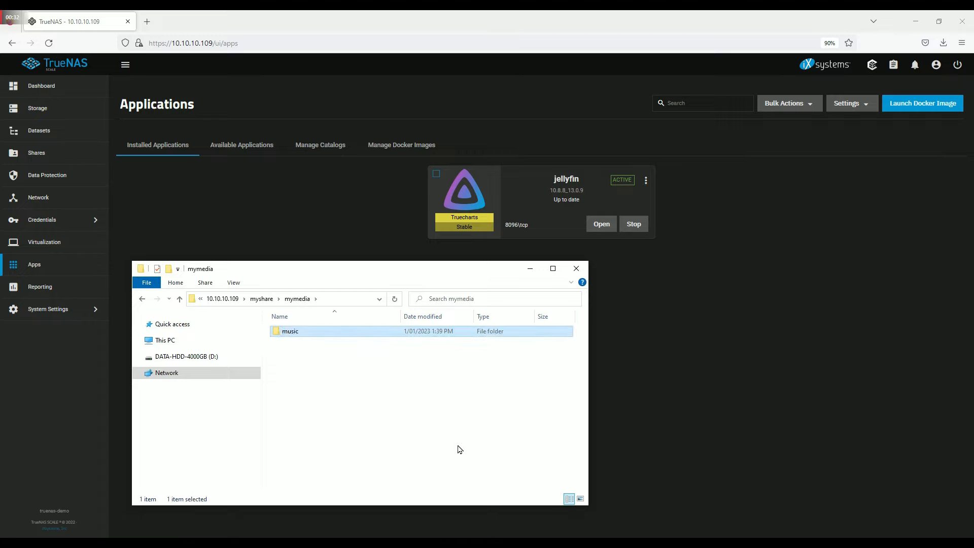
pyautogui.press('Return')
# - Create two more folders in mymedia named movies and shows
pyautogui.rightClick(378, 394)
pyautogui.moveTo(406, 511)
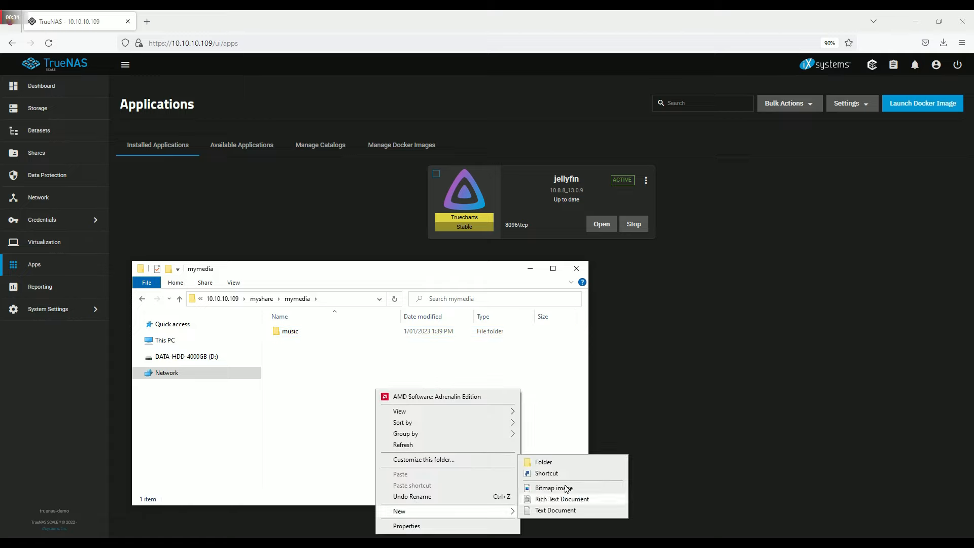
pyautogui.click(557, 463)
pyautogui.write('movies')
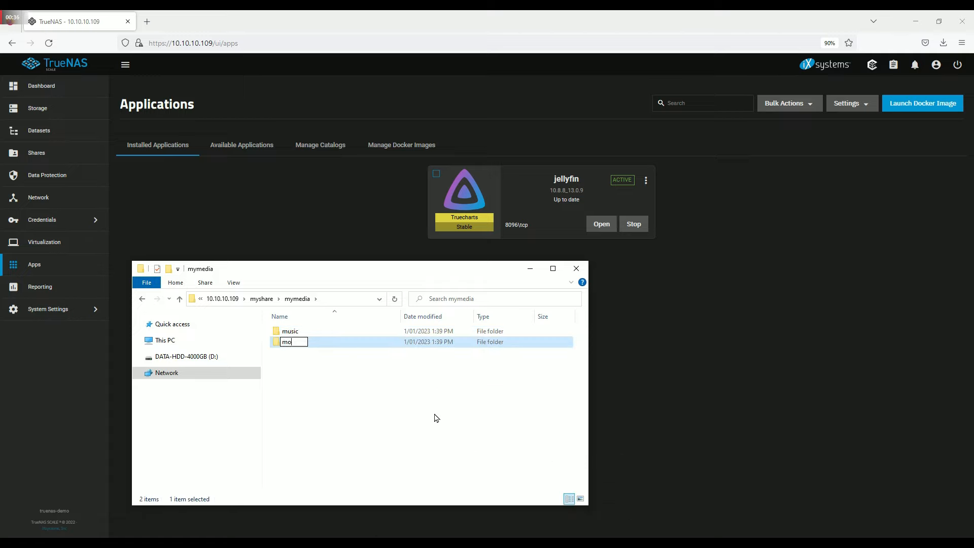
pyautogui.press('Return')
pyautogui.rightClick(322, 375)
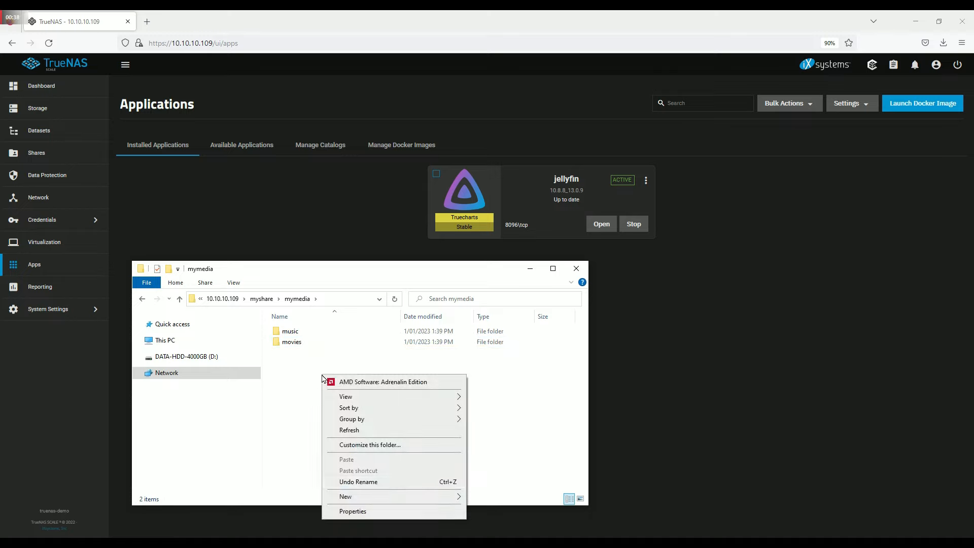
pyautogui.moveTo(366, 498)
pyautogui.click(488, 497)
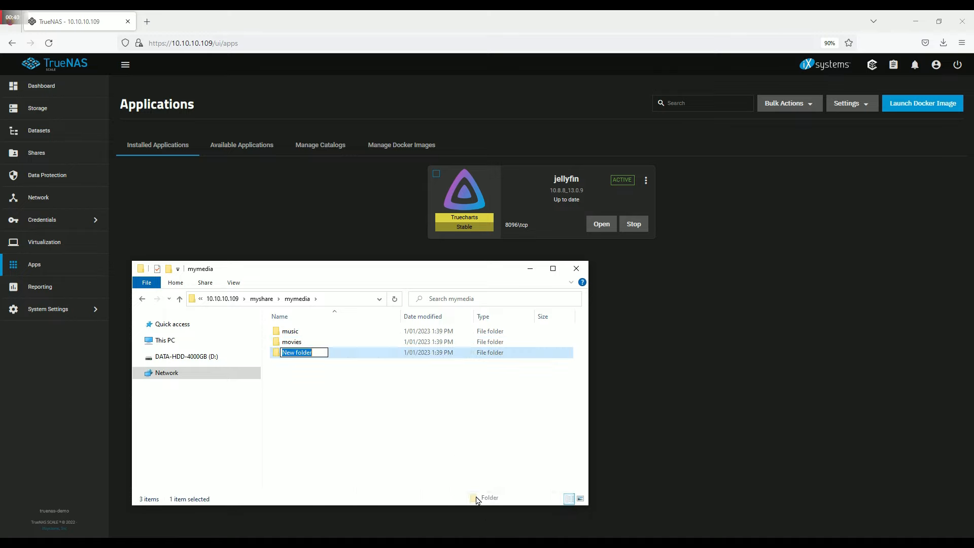
pyautogui.write('shows')
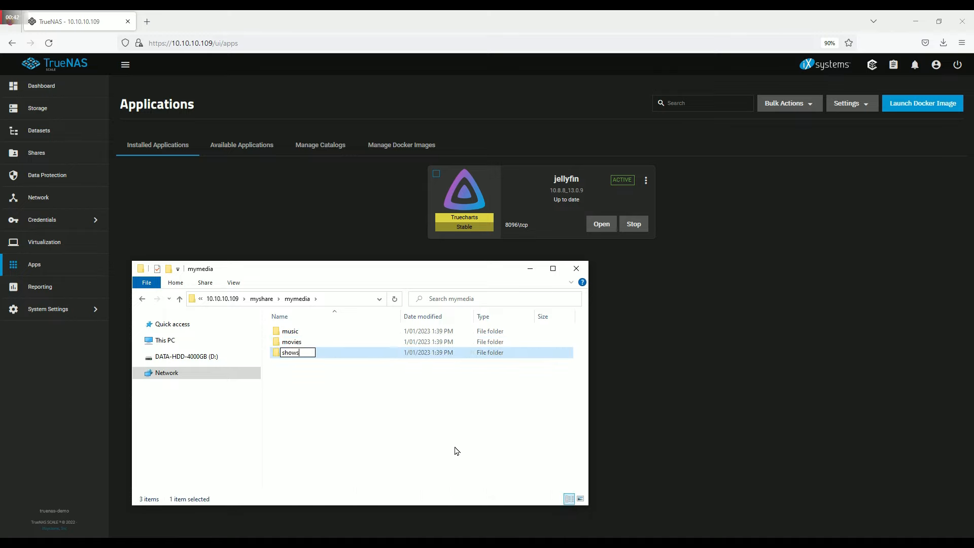
pyautogui.press('Return')
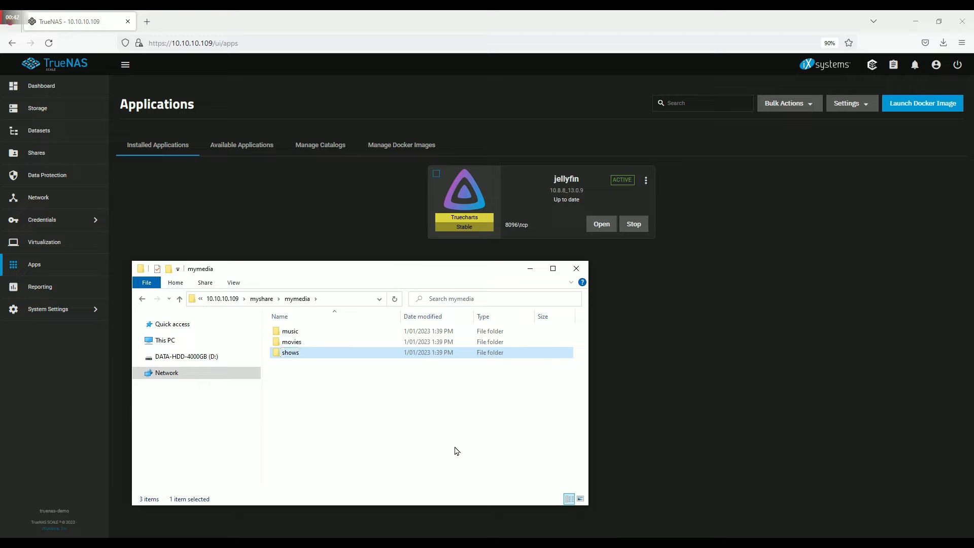
pyautogui.click(372, 401)
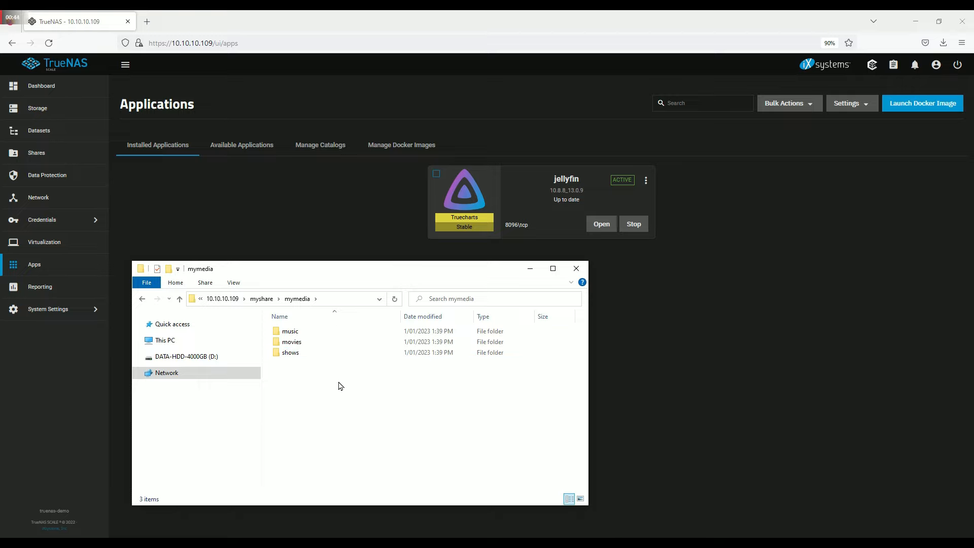
# - Copy house_on_haunted_hill_512kb.mp4 into the movies folder
pyautogui.doubleClick(295, 345)
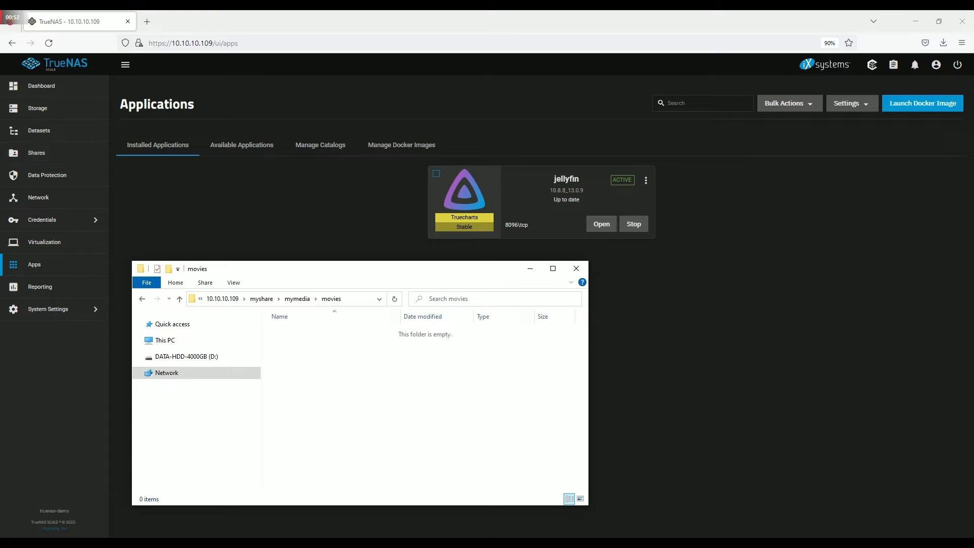
pyautogui.moveTo(0, 398); pyautogui.dragTo(369, 392)
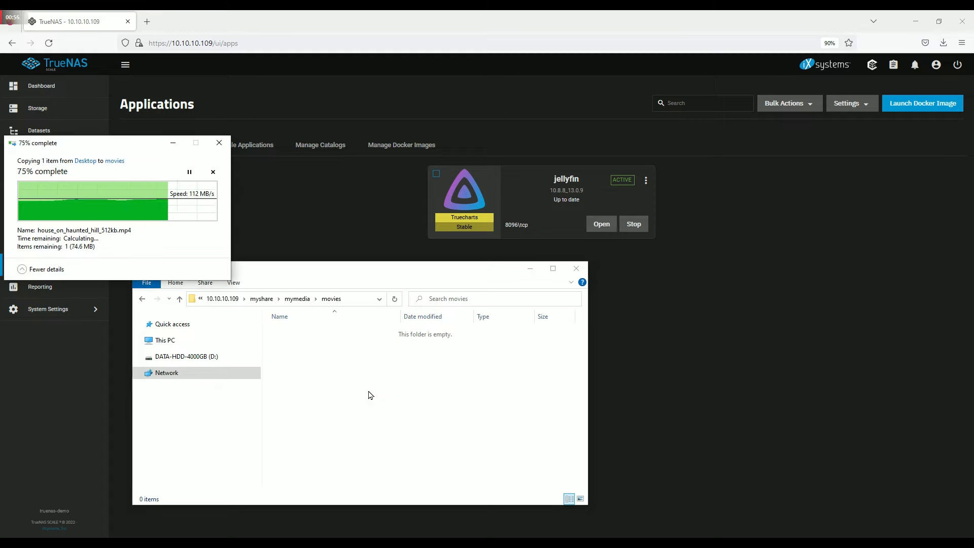
pyautogui.click(300, 301)
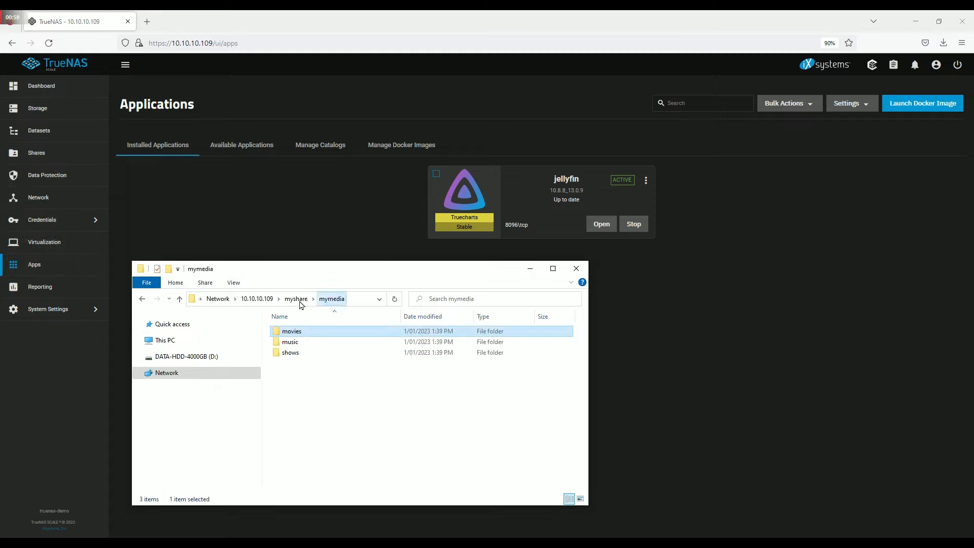
# - Paste the five copied album folders into the music folder
pyautogui.doubleClick(297, 346)
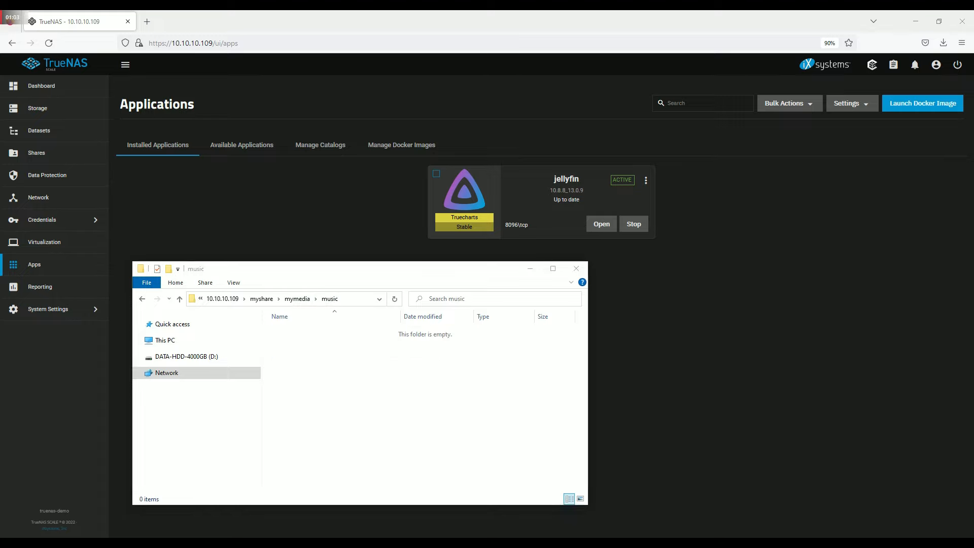
pyautogui.rightClick(323, 360)
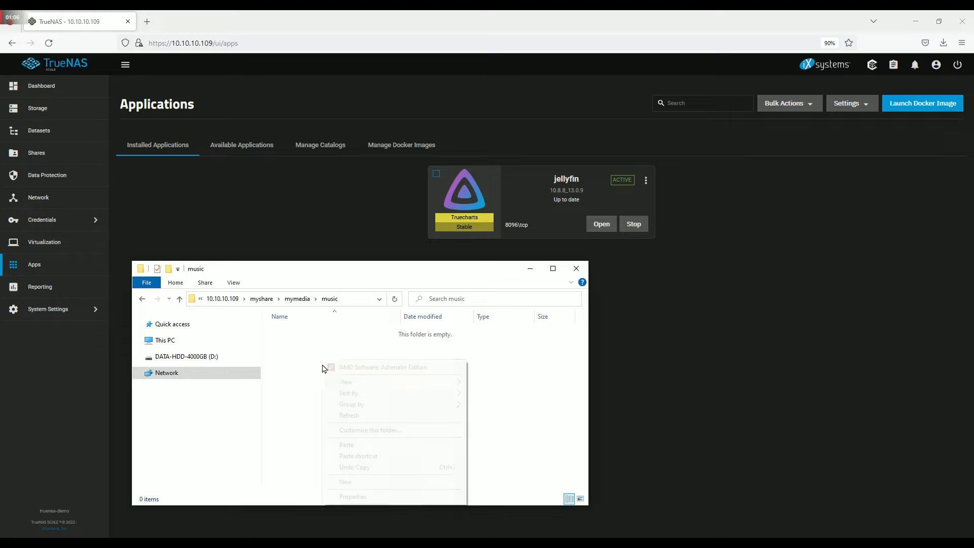
pyautogui.click(346, 444)
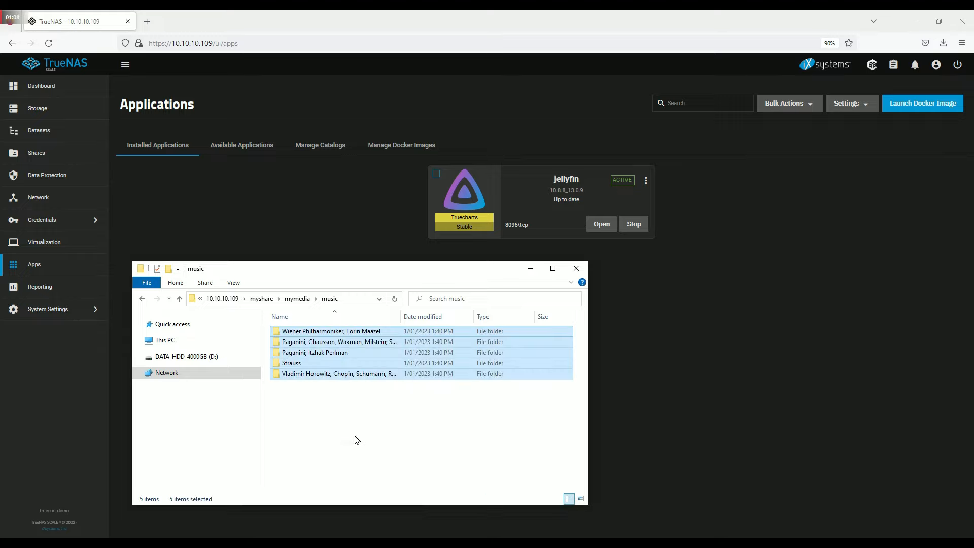
pyautogui.click(348, 431)
pyautogui.click(298, 299)
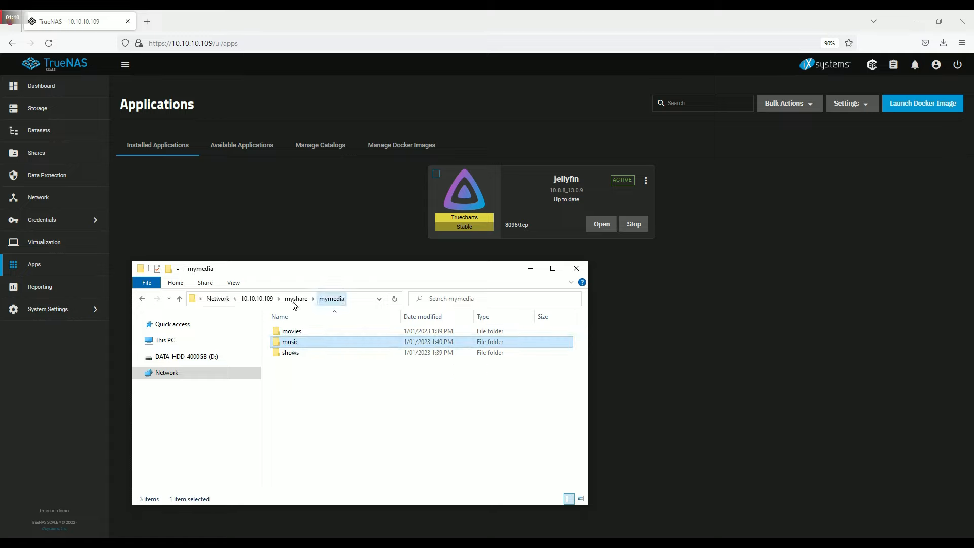
# - Confirm the movie file is in movies, then copy Go West.mp4 into shows
pyautogui.doubleClick(293, 331)
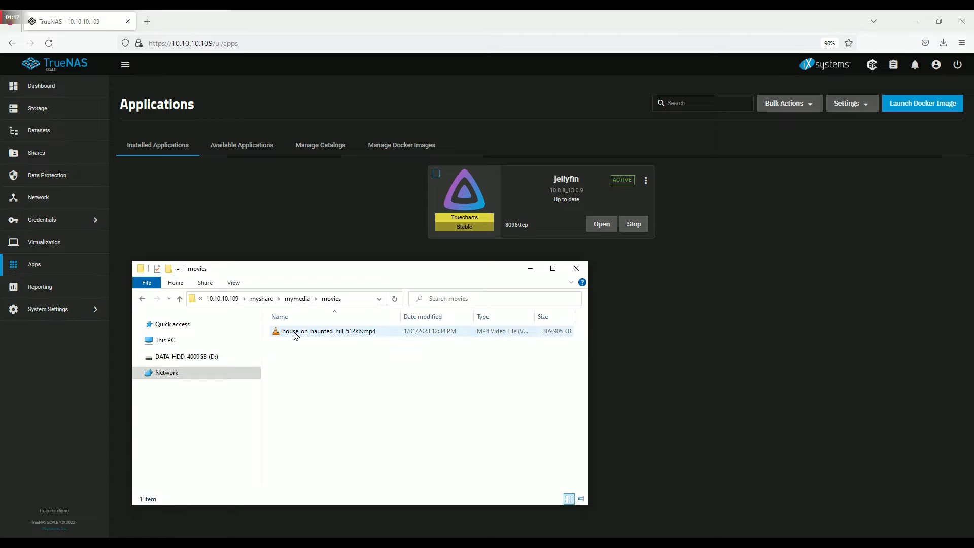
pyautogui.click(297, 299)
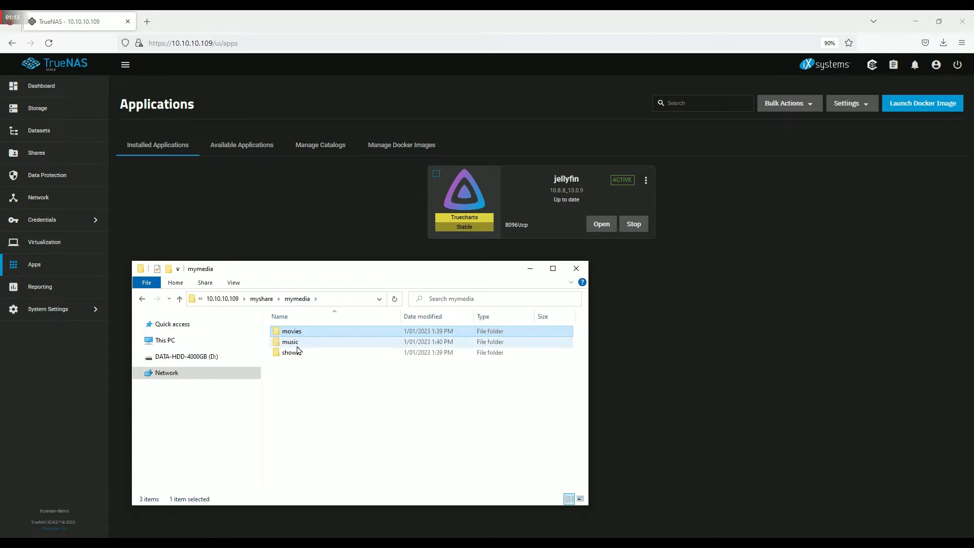
pyautogui.doubleClick(297, 332)
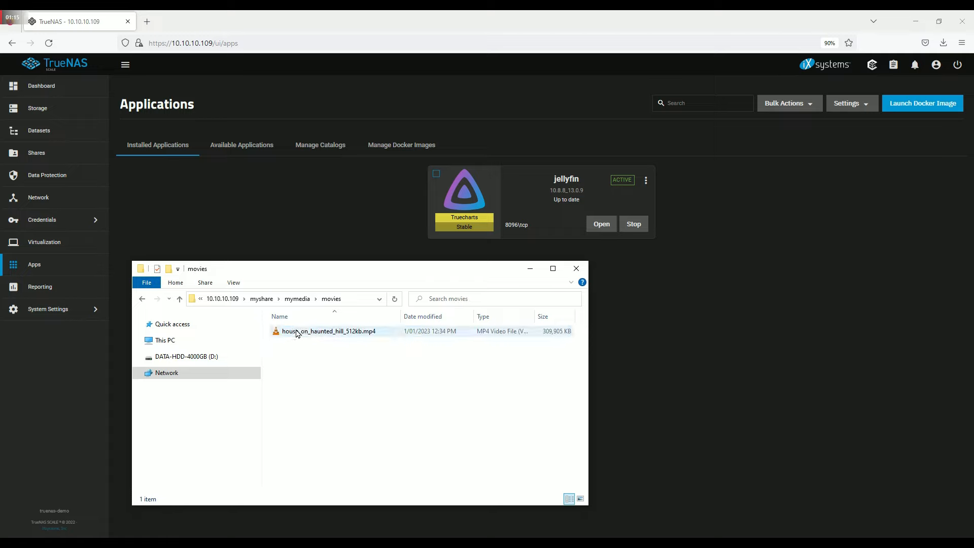
pyautogui.click(297, 299)
pyautogui.doubleClick(300, 353)
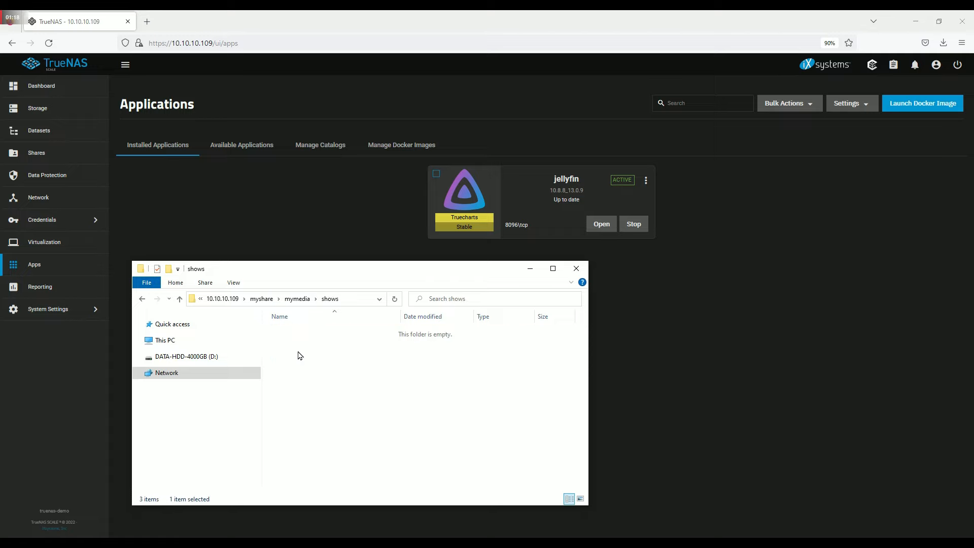
pyautogui.moveTo(358, 417); pyautogui.dragTo(372, 390)
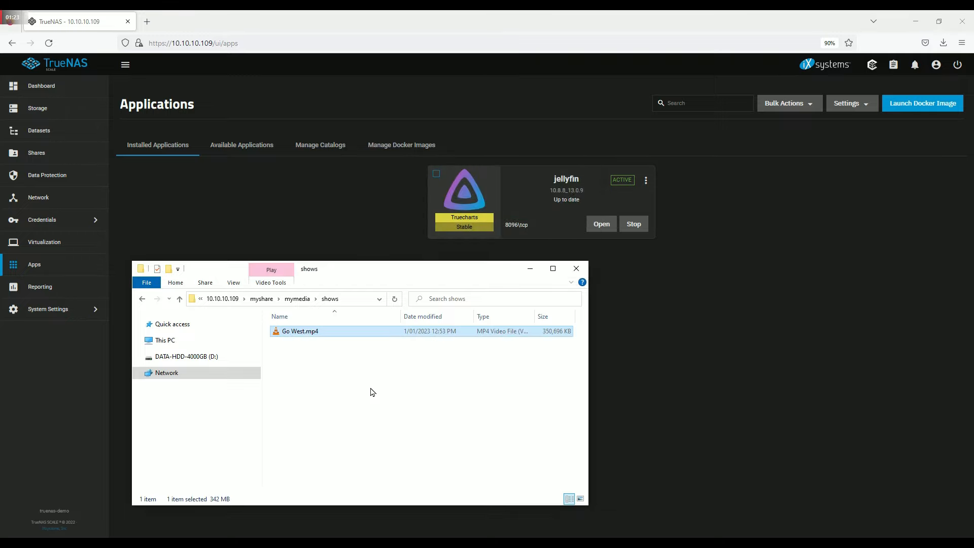
# - Launch the Jellyfin web interface from the TrueNAS apps page and continue the setup wizard
pyautogui.click(336, 242)
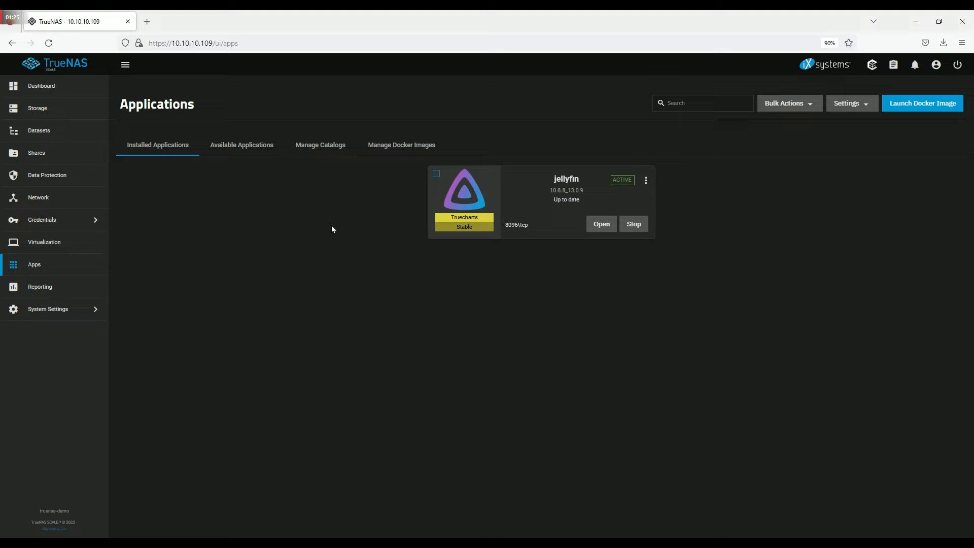
pyautogui.click(591, 230)
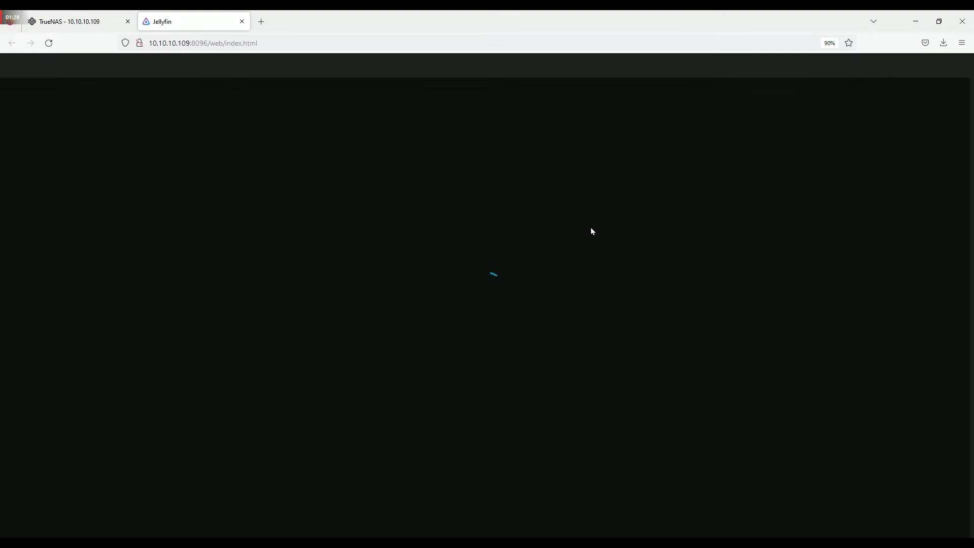
pyautogui.click(673, 238)
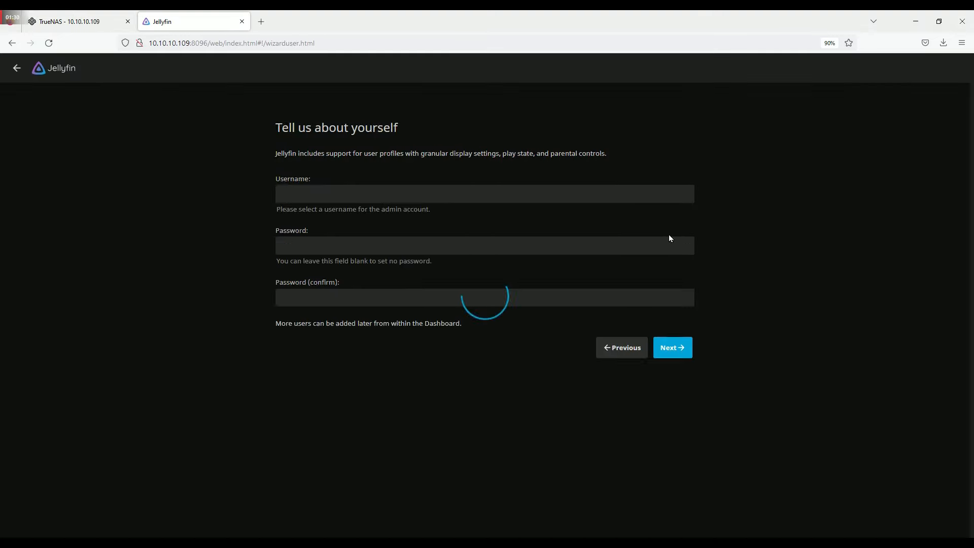
# - Create the admin account 'myuser', entering and confirming the account password
pyautogui.moveTo(355, 195); pyautogui.dragTo(258, 198)
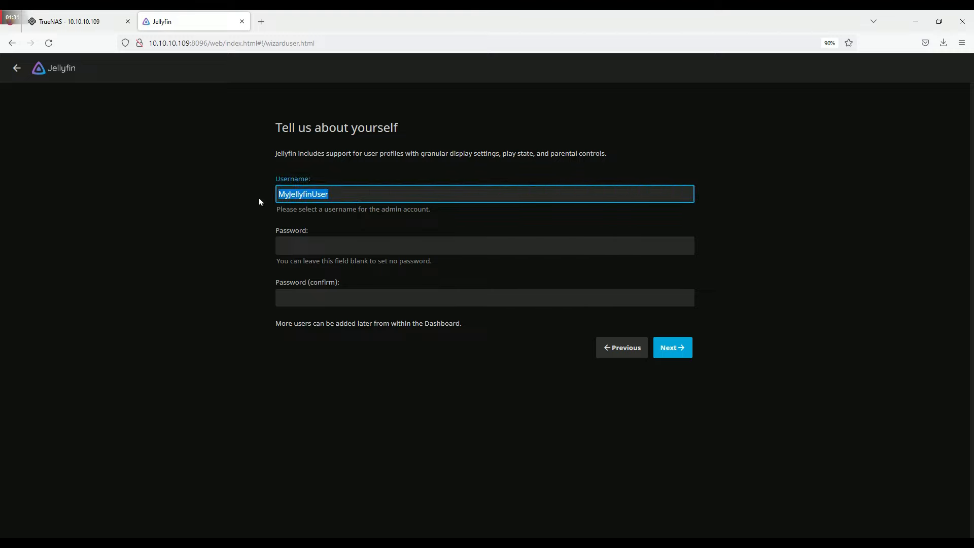
pyautogui.write('myuser')
pyautogui.click(307, 240)
pyautogui.write('123')
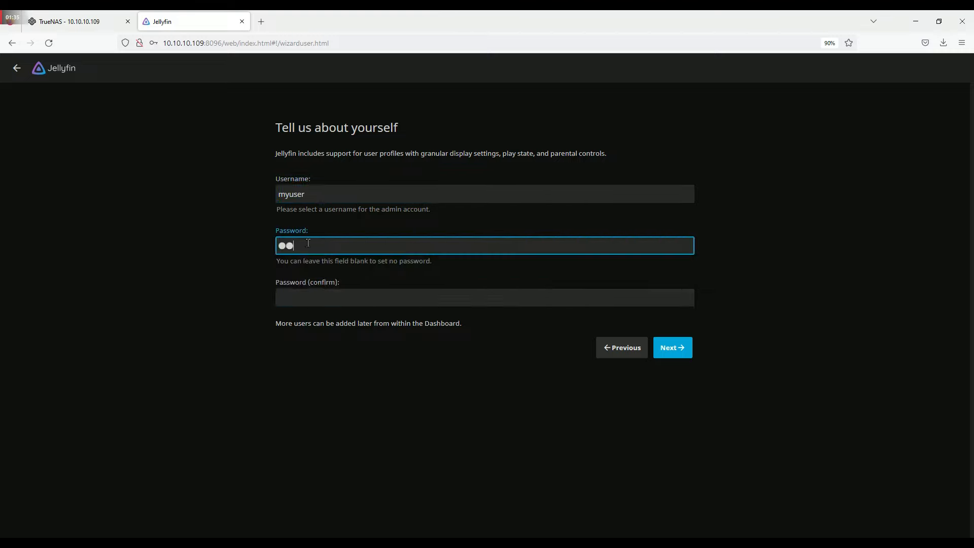
pyautogui.write('456')
pyautogui.click(304, 297)
pyautogui.write('1234')
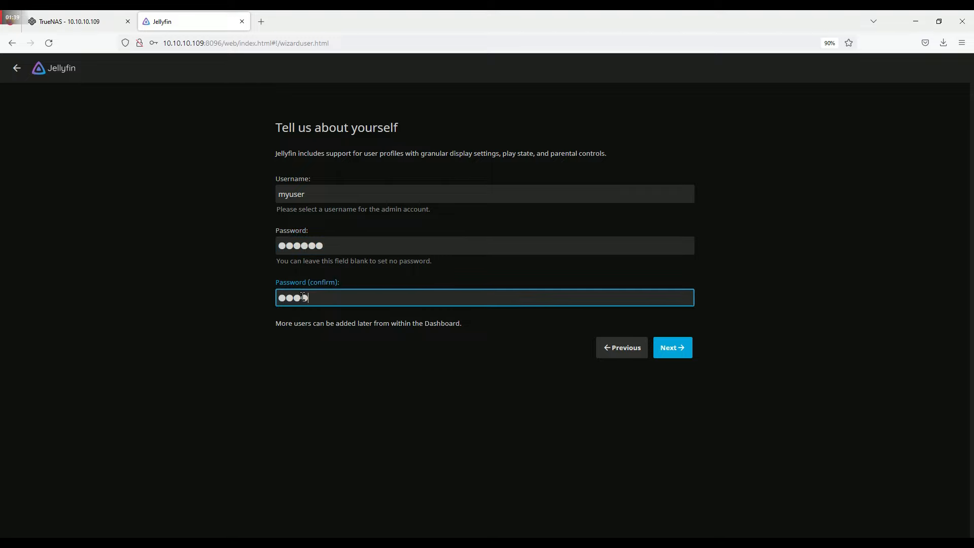
pyautogui.write('56')
pyautogui.click(678, 347)
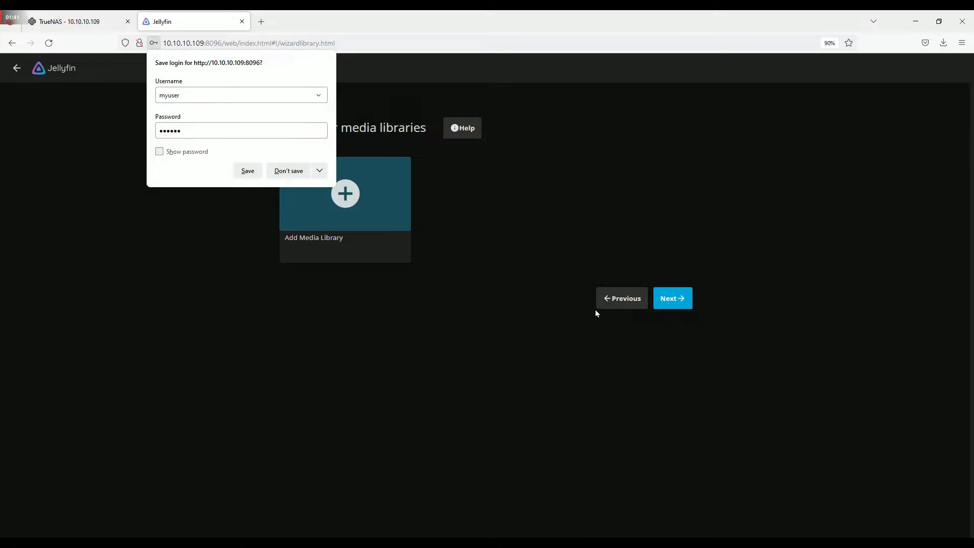
# - Decline the browser login save and start a Movies library with folder /mymedia/movies
pyautogui.click(289, 172)
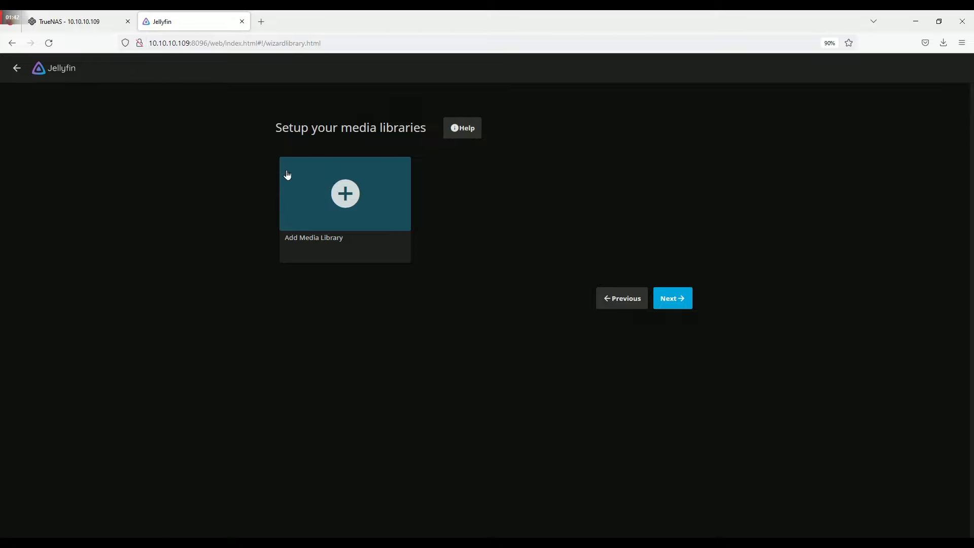
pyautogui.click(350, 196)
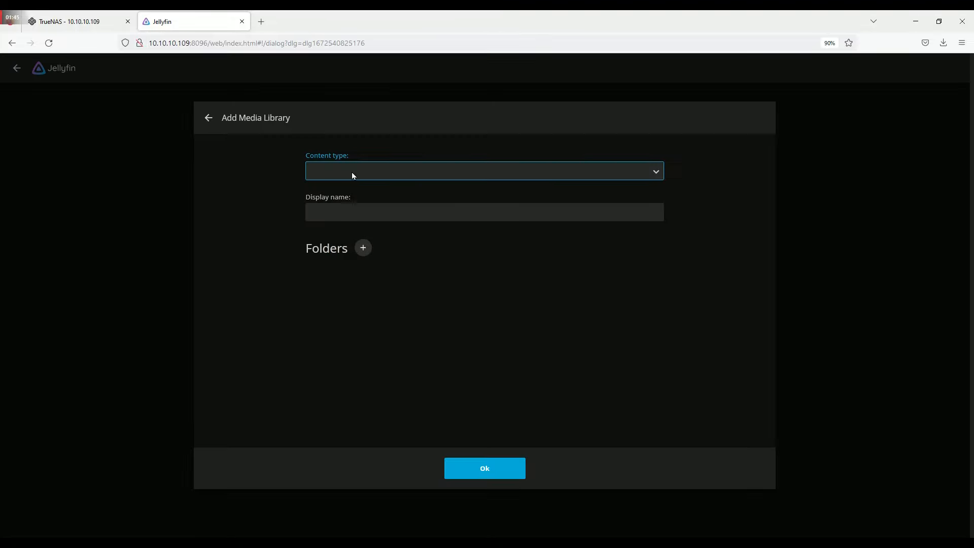
pyautogui.click(353, 175)
pyautogui.click(344, 200)
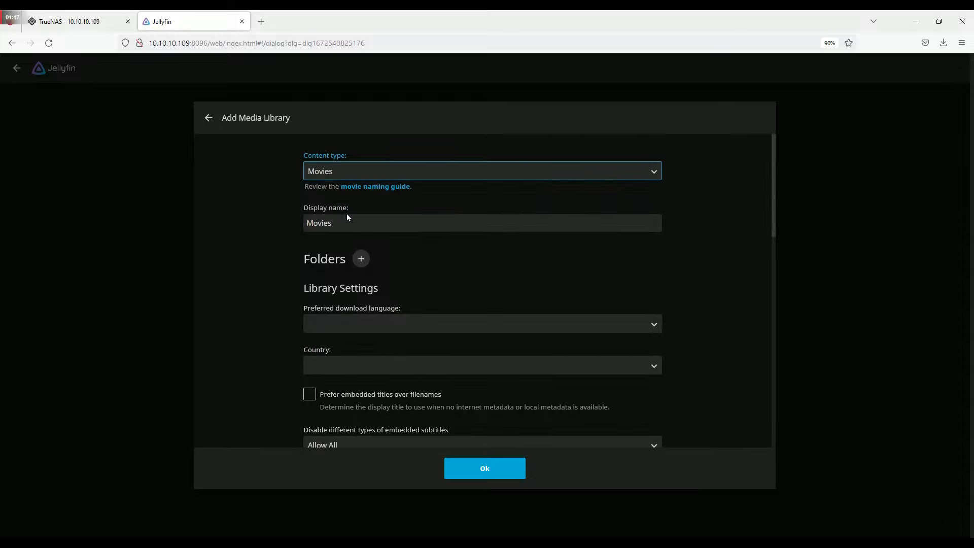
pyautogui.click(353, 255)
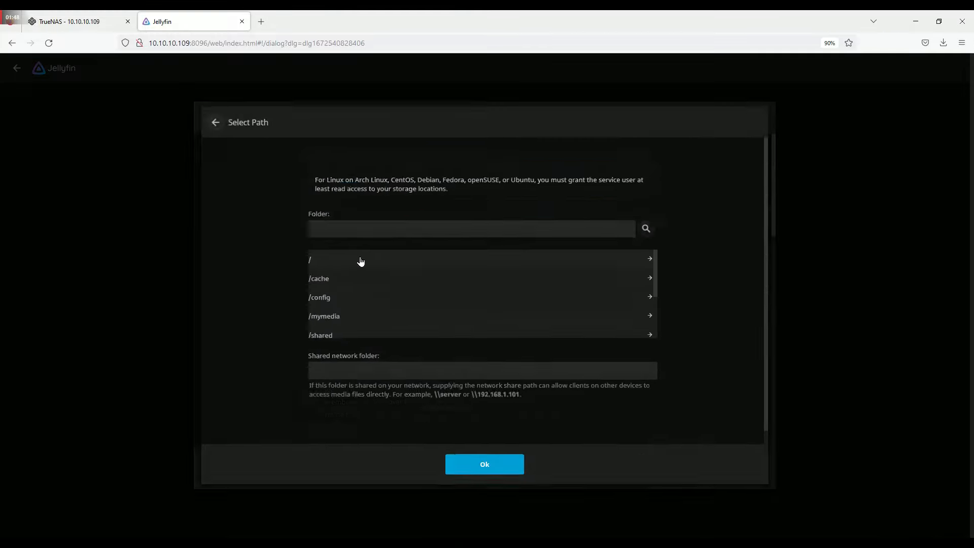
pyautogui.click(343, 317)
pyautogui.click(335, 279)
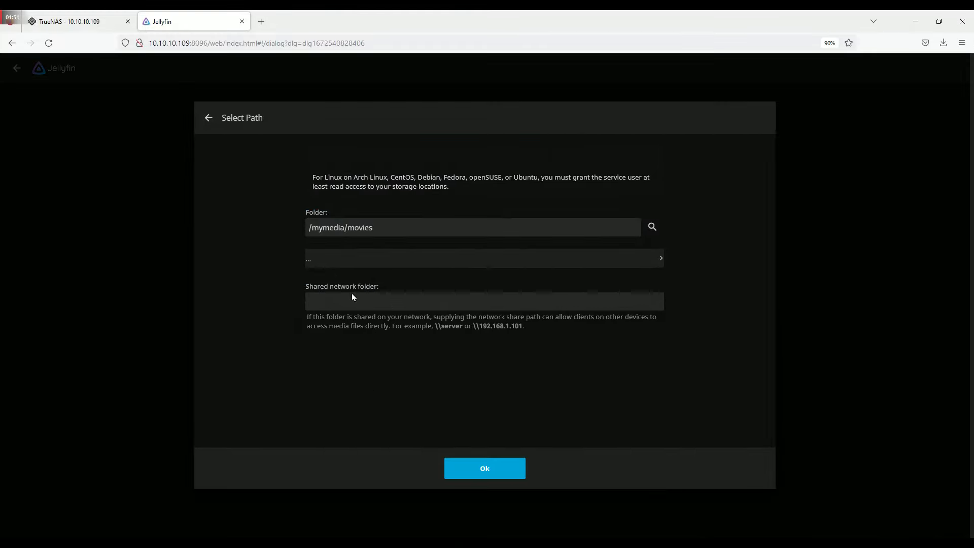
pyautogui.click(472, 469)
# - Set the Movies library metadata to English and country Australia, and save it
pyautogui.click(385, 358)
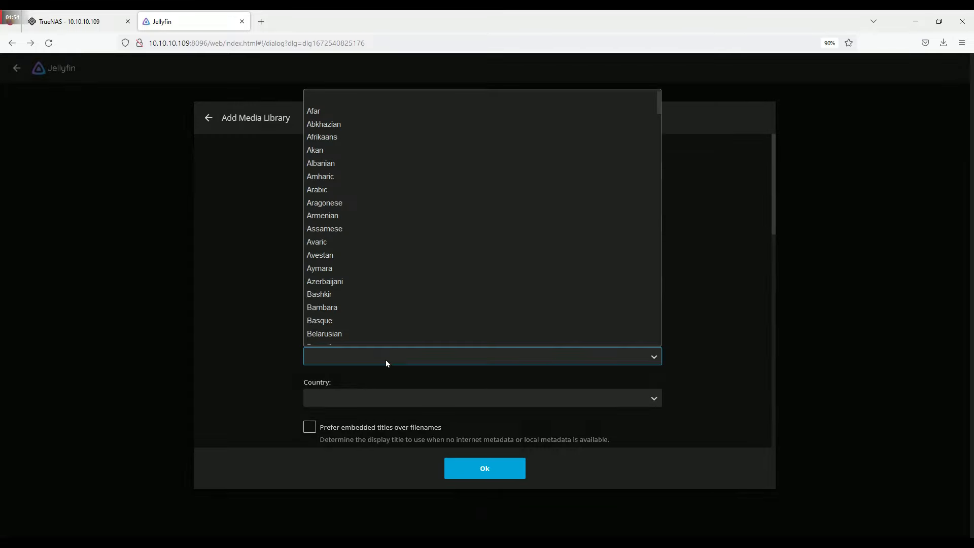
pyautogui.press('e')
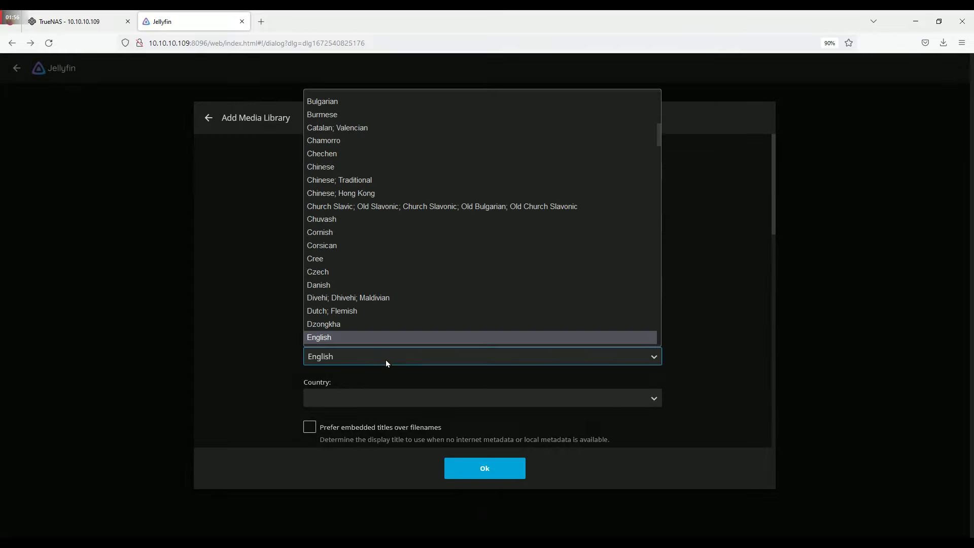
pyautogui.click(382, 400)
pyautogui.write('au')
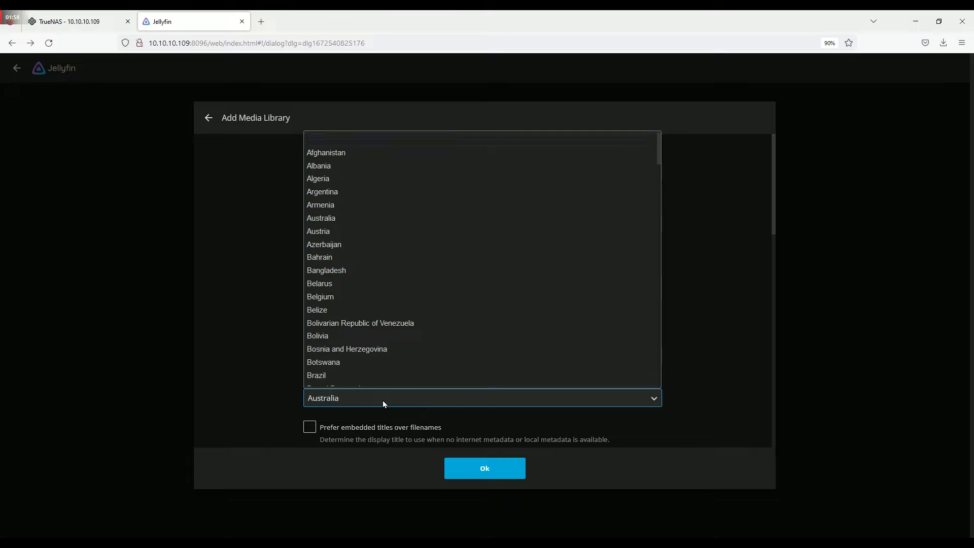
pyautogui.press('Return')
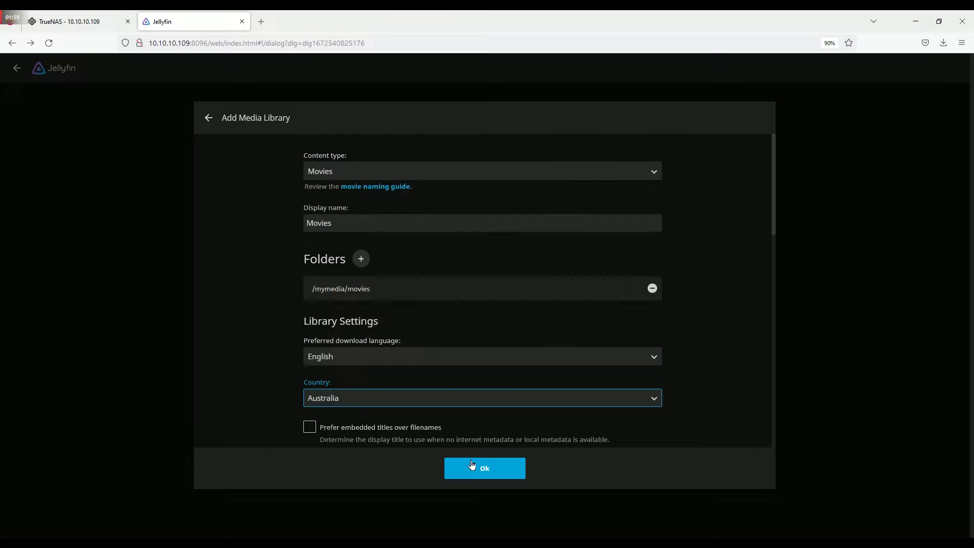
pyautogui.click(472, 465)
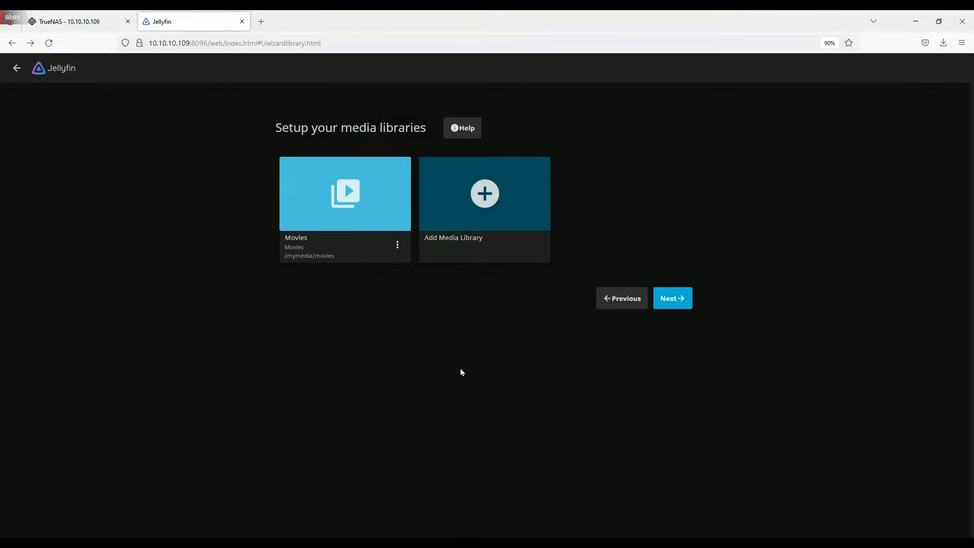
# - Start a new Music library with the folder /mymedia/music
pyautogui.click(471, 230)
pyautogui.click(430, 174)
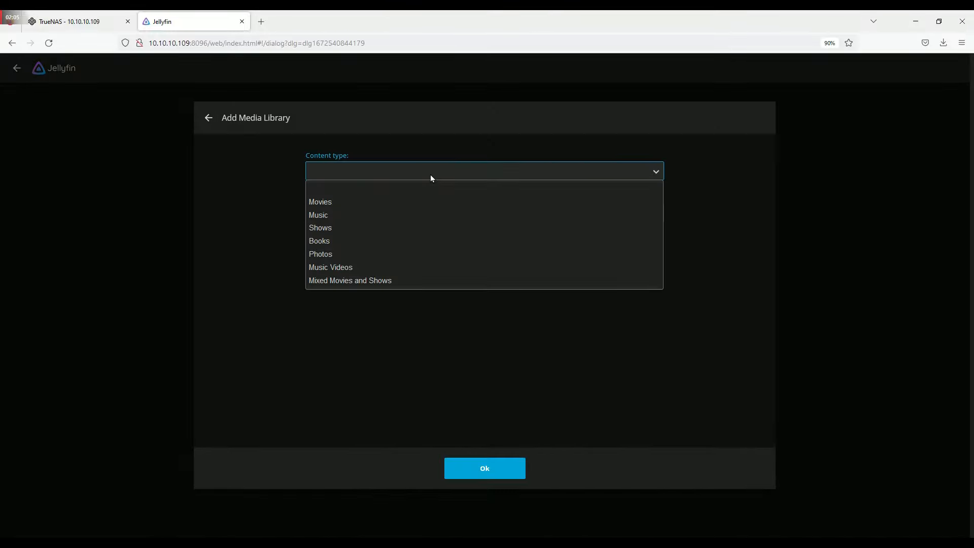
pyautogui.click(426, 213)
pyautogui.click(362, 259)
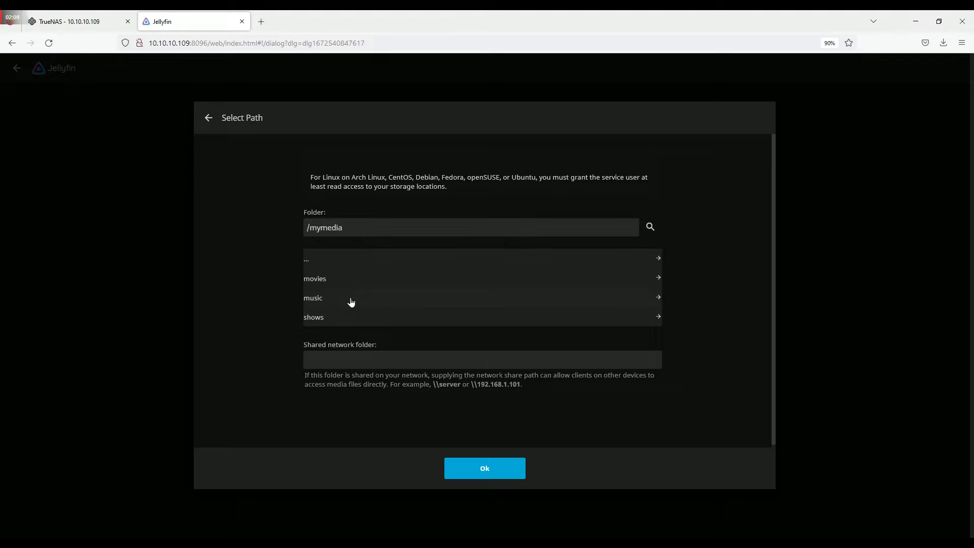
pyautogui.click(351, 300)
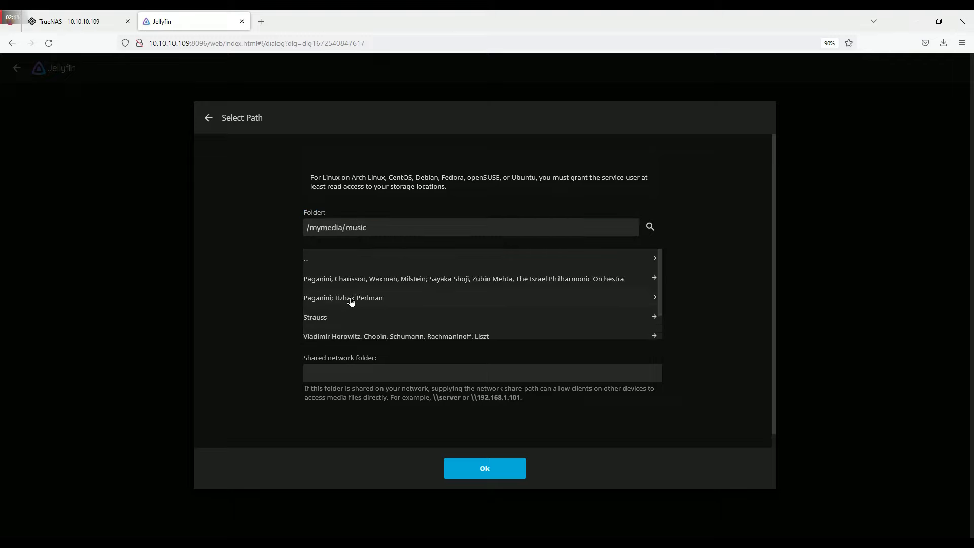
pyautogui.click(471, 471)
# - Set the Music library to English metadata and country Australia, and save it
pyautogui.click(424, 357)
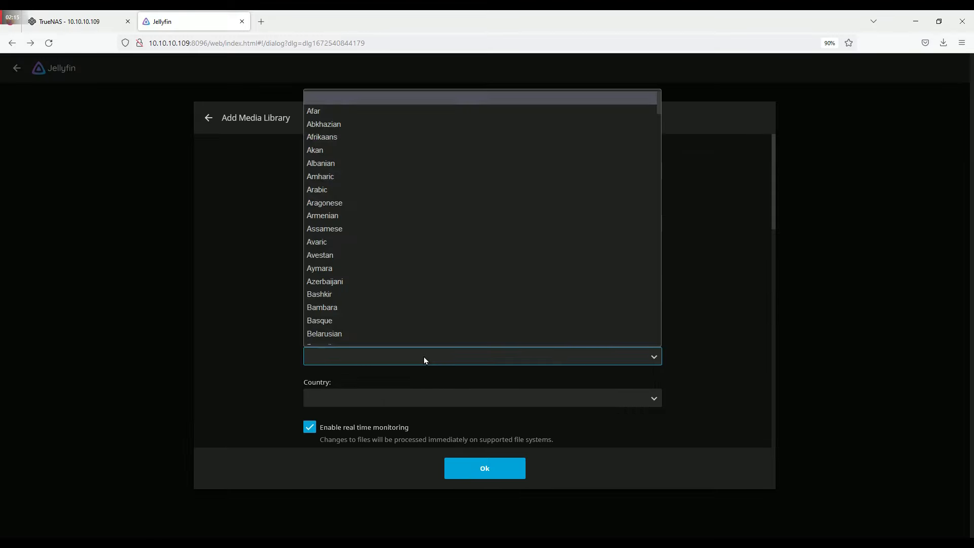
pyautogui.write('e')
pyautogui.press('Return')
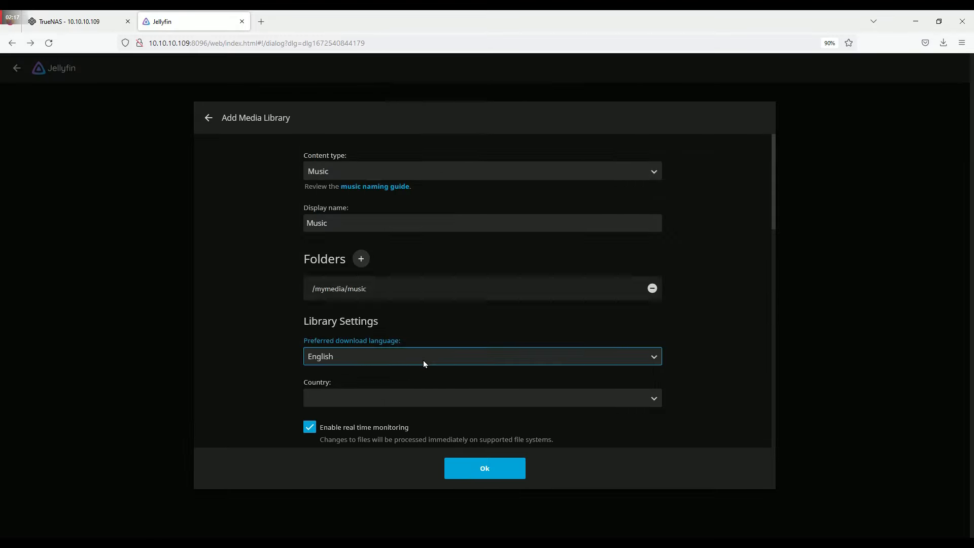
pyautogui.click(416, 397)
pyautogui.write('au')
pyautogui.press('Return')
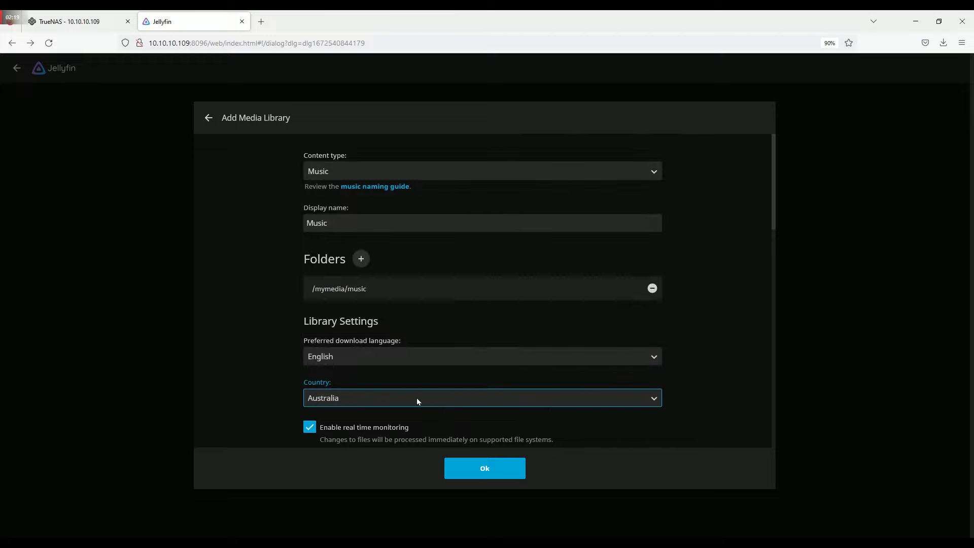
pyautogui.click(474, 469)
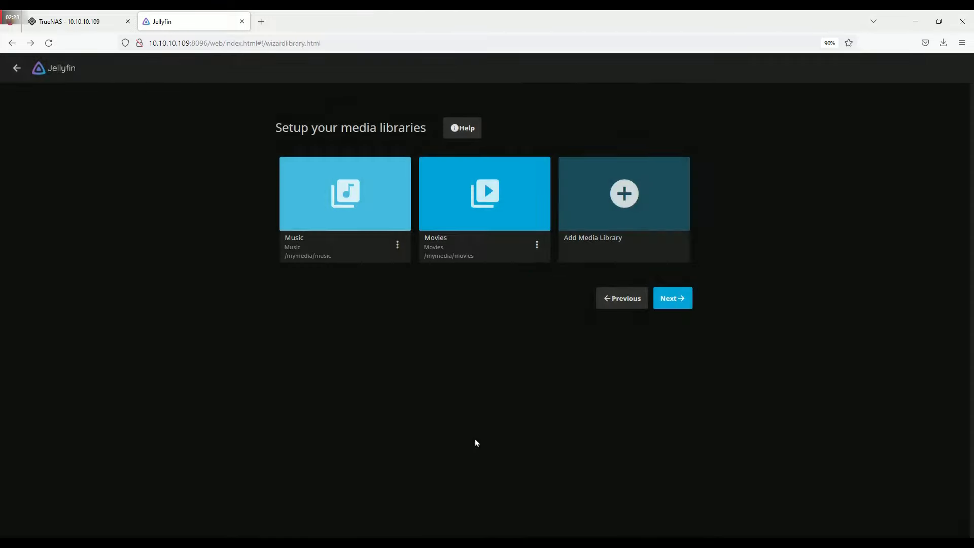
pyautogui.click(622, 233)
# - Make the new library a Shows library with the folder /mymedia/shows
pyautogui.click(472, 171)
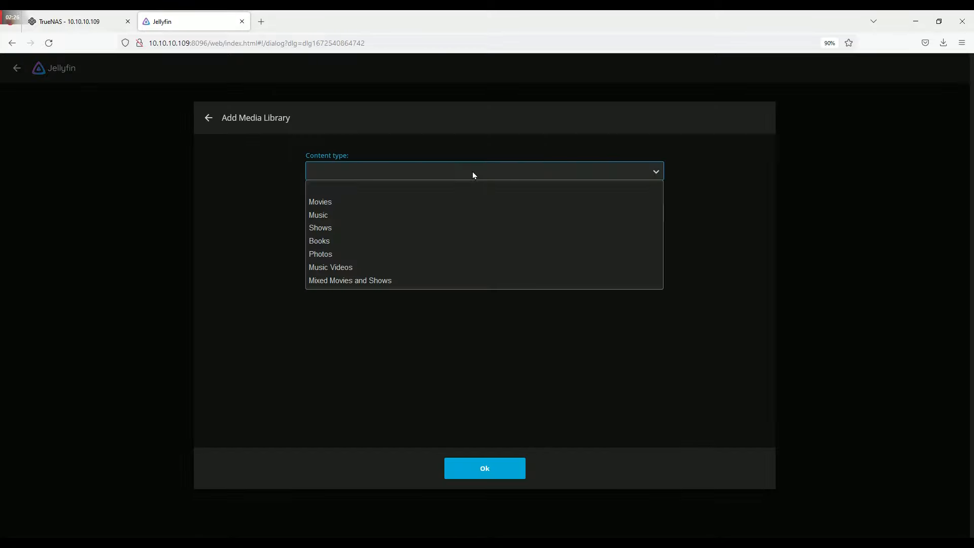
pyautogui.click(466, 224)
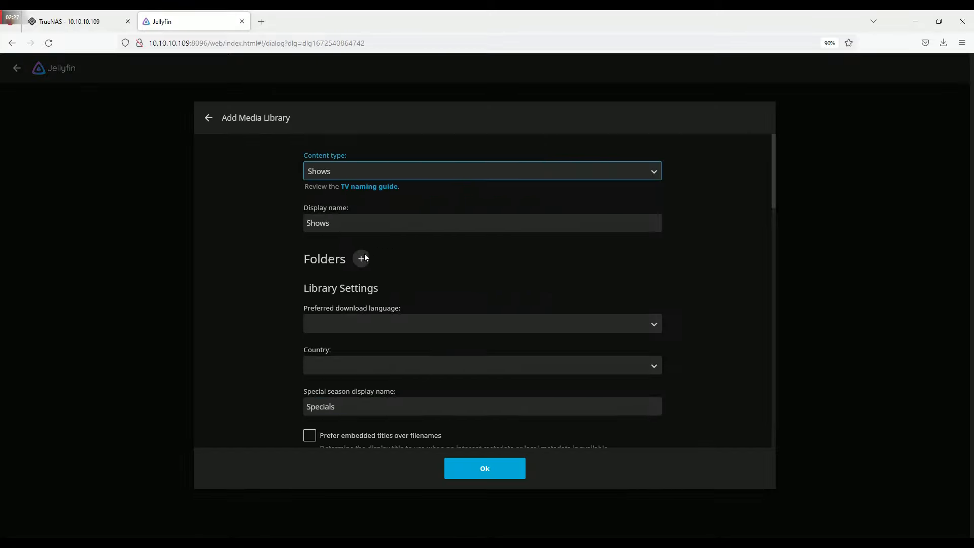
pyautogui.click(363, 257)
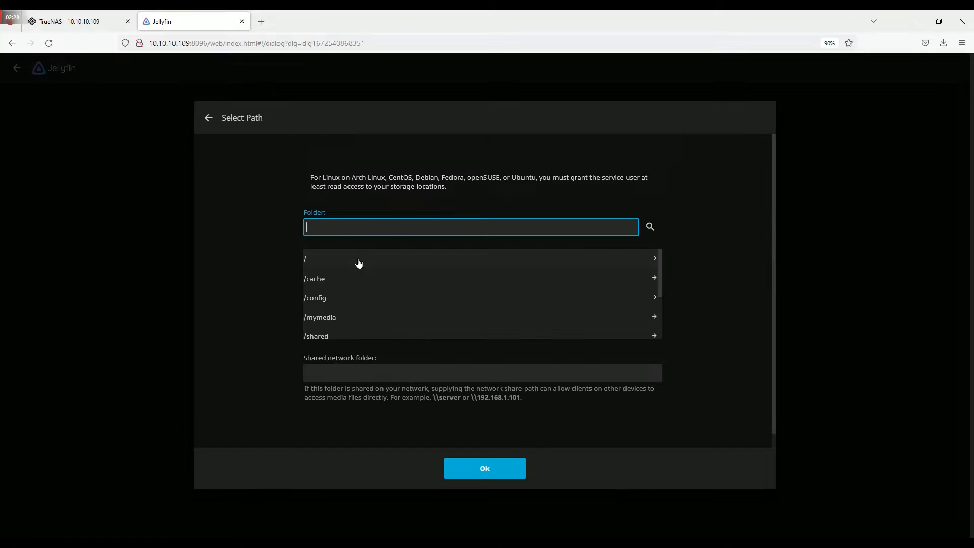
pyautogui.click(352, 318)
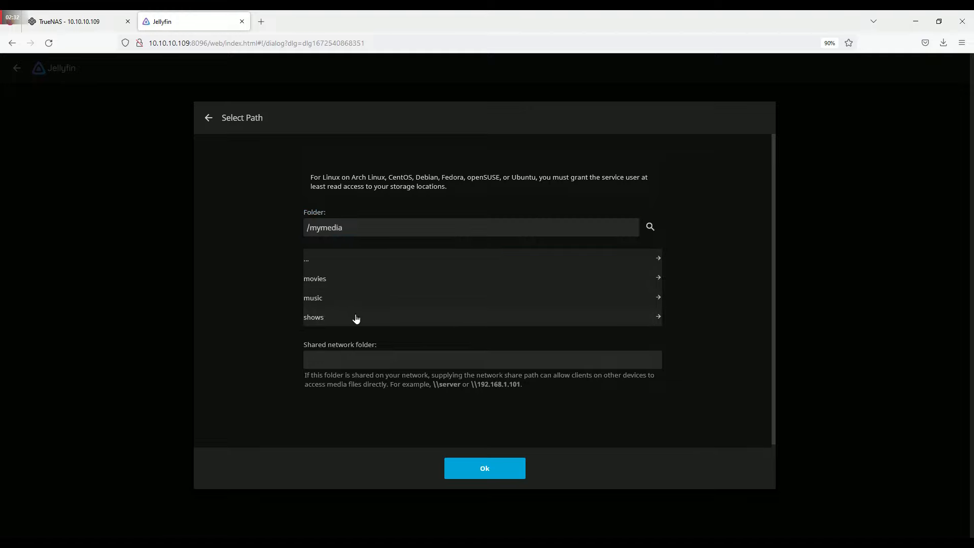
pyautogui.click(363, 318)
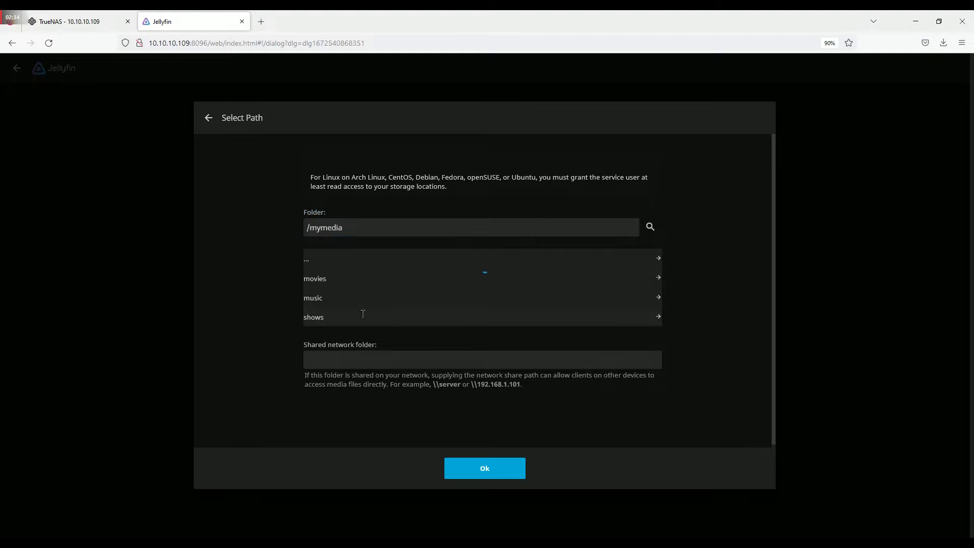
pyautogui.click(486, 474)
# - Set the Shows library to English metadata and country Australia, and save it
pyautogui.click(406, 363)
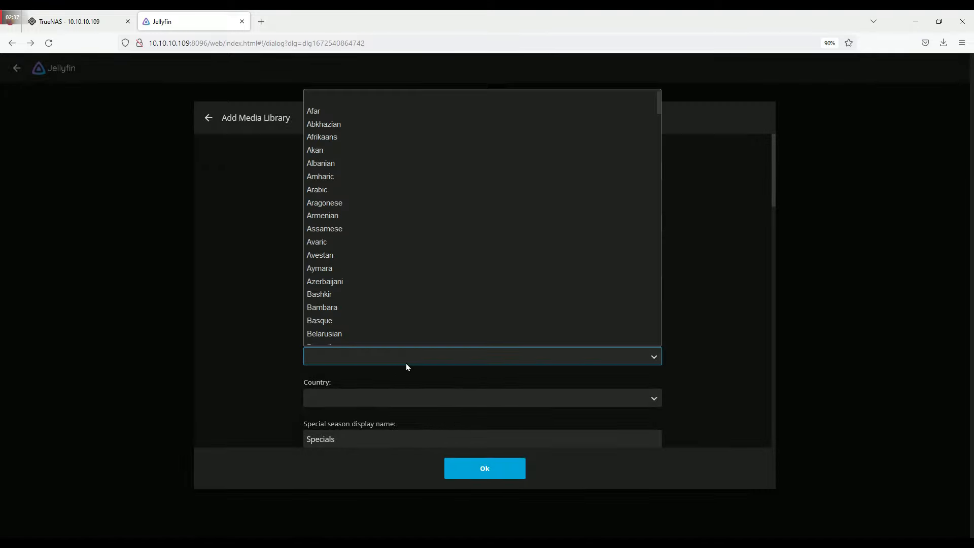
pyautogui.press('e')
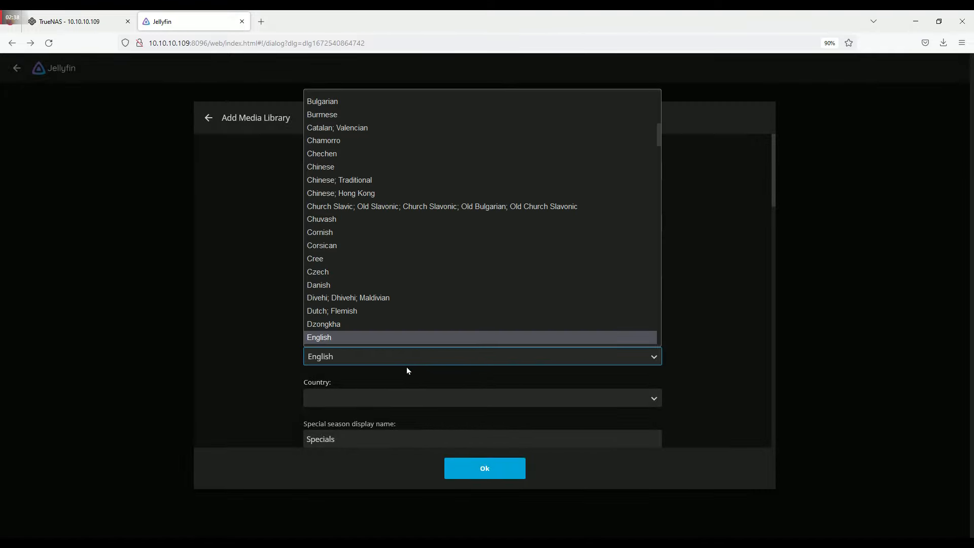
pyautogui.click(406, 366)
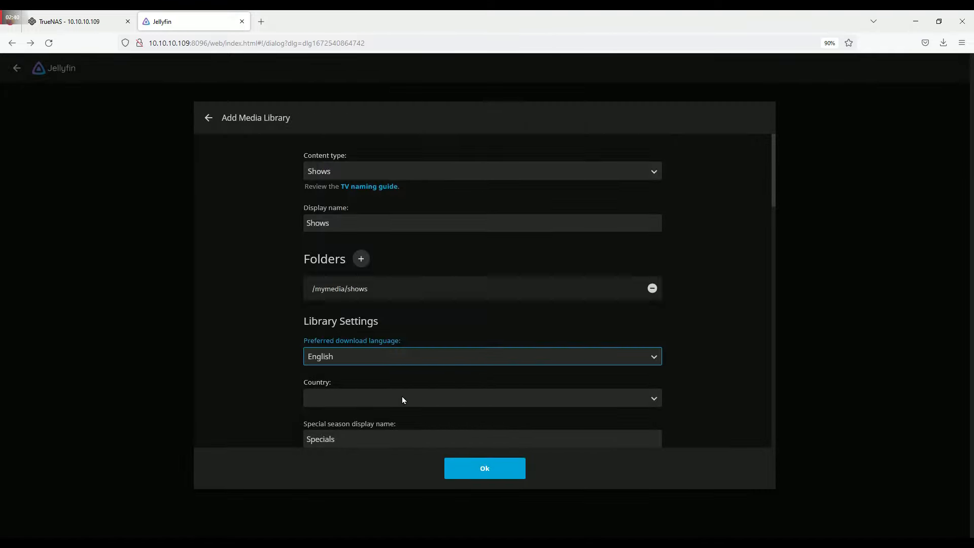
pyautogui.click(402, 397)
pyautogui.press('a')
pyautogui.press('u')
pyautogui.click(401, 397)
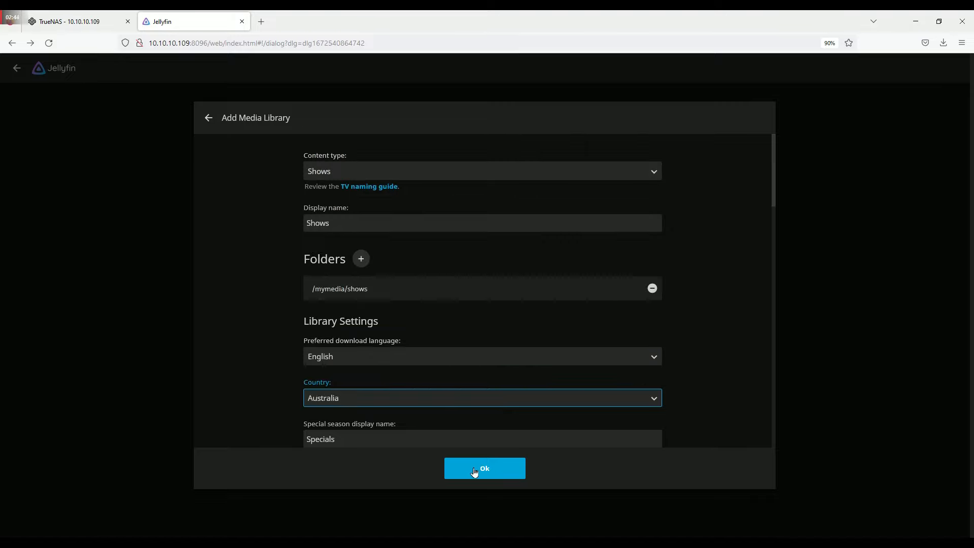
pyautogui.click(474, 469)
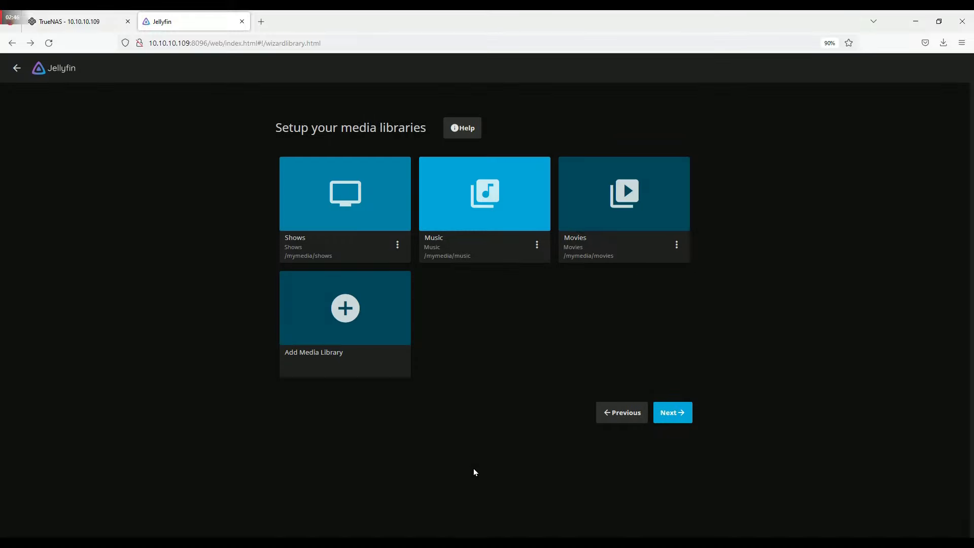
# - Set the preferred metadata country to Australia and continue to remote access setup
pyautogui.click(667, 411)
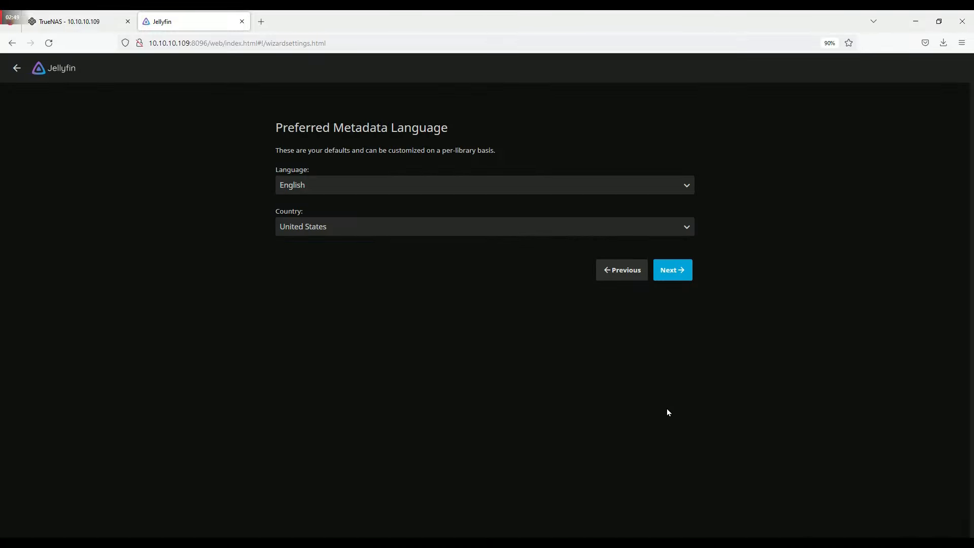
pyautogui.click(440, 232)
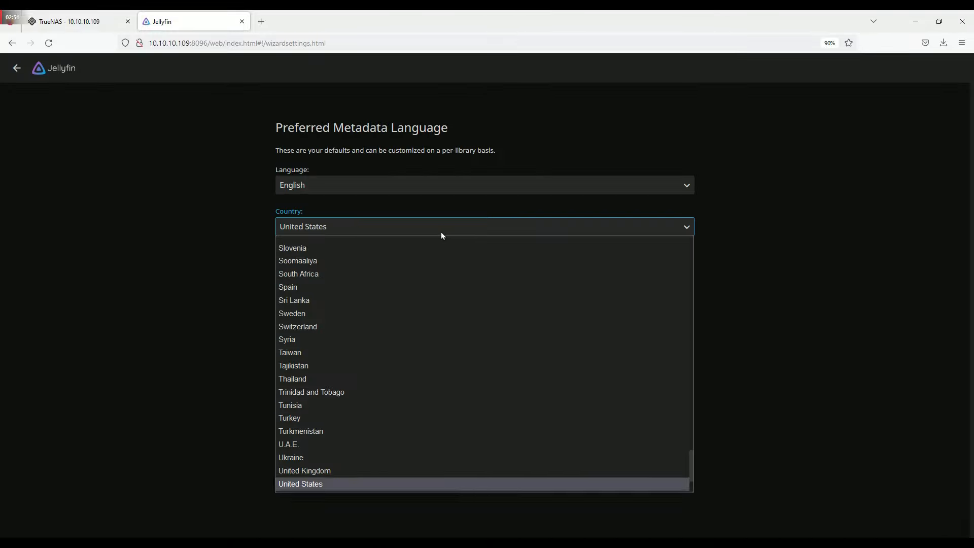
pyautogui.write('au')
pyautogui.press('Return')
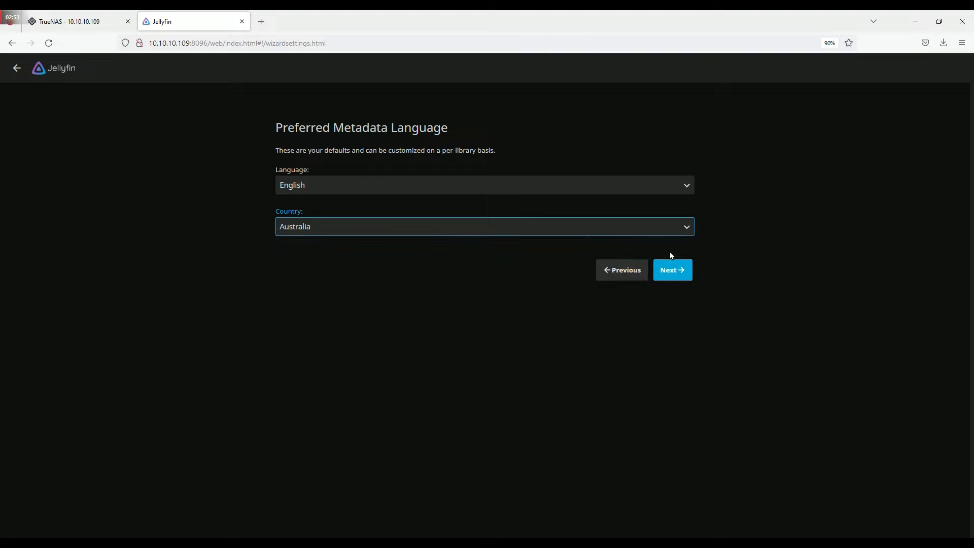
pyautogui.click(681, 270)
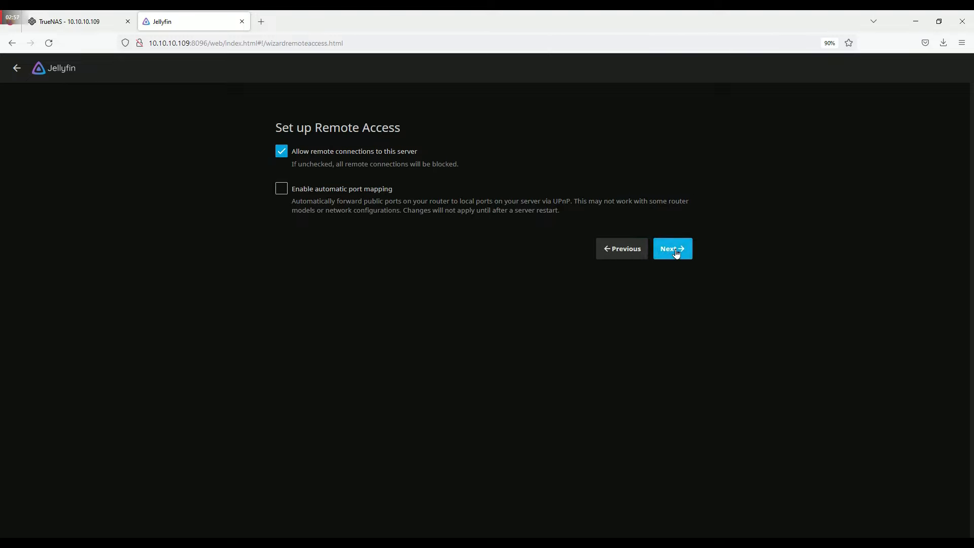
# - Finish the setup wizard and enter username 'myuser' on the sign-in page
pyautogui.click(676, 253)
pyautogui.click(665, 194)
pyautogui.write('myuser')
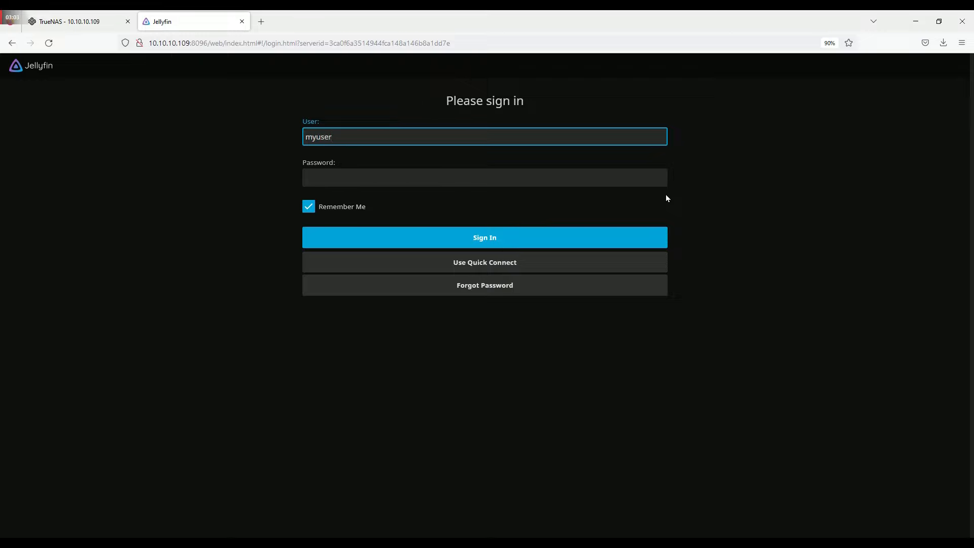
# - Enter the account password, sign in, and decline Firefox's offer to save the login
pyautogui.press('Tab')
pyautogui.write('**')
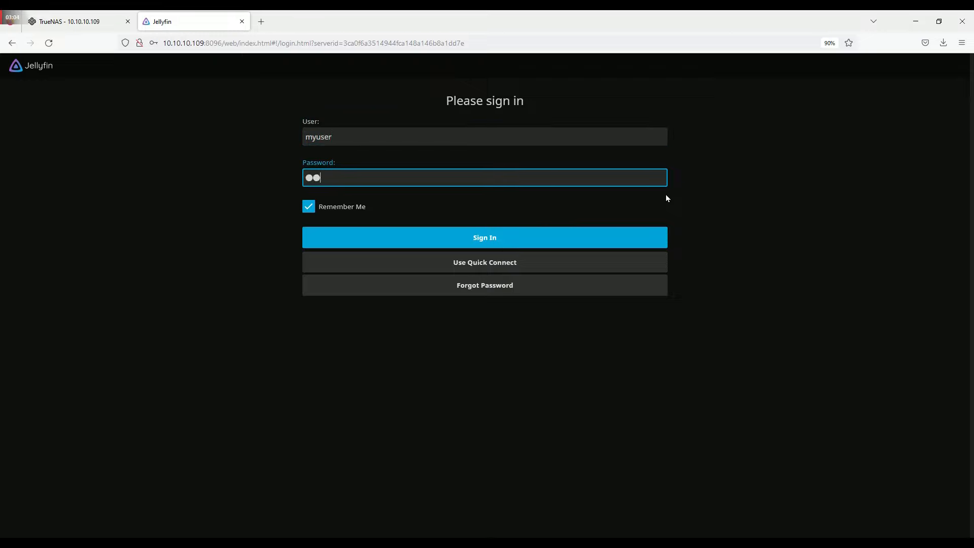
pyautogui.write('****')
pyautogui.click(514, 244)
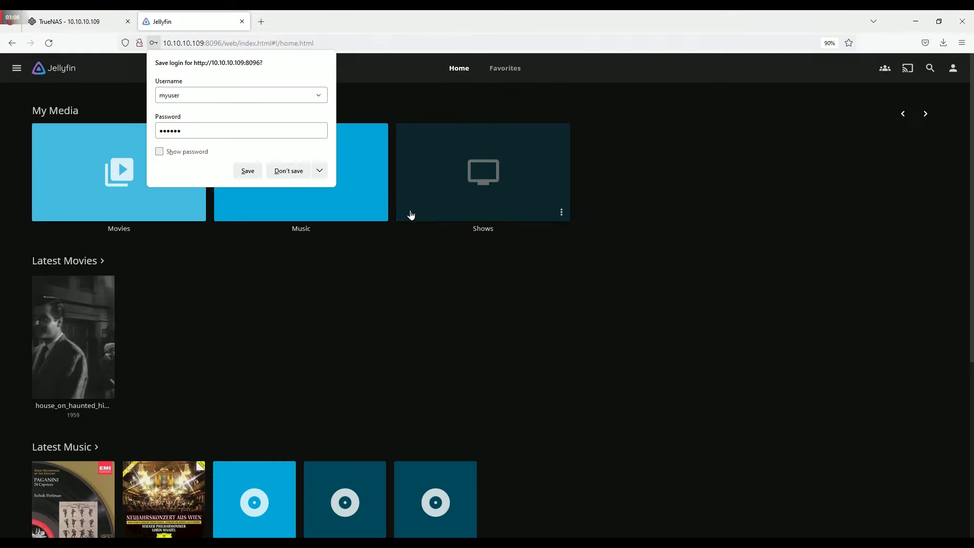
pyautogui.click(294, 172)
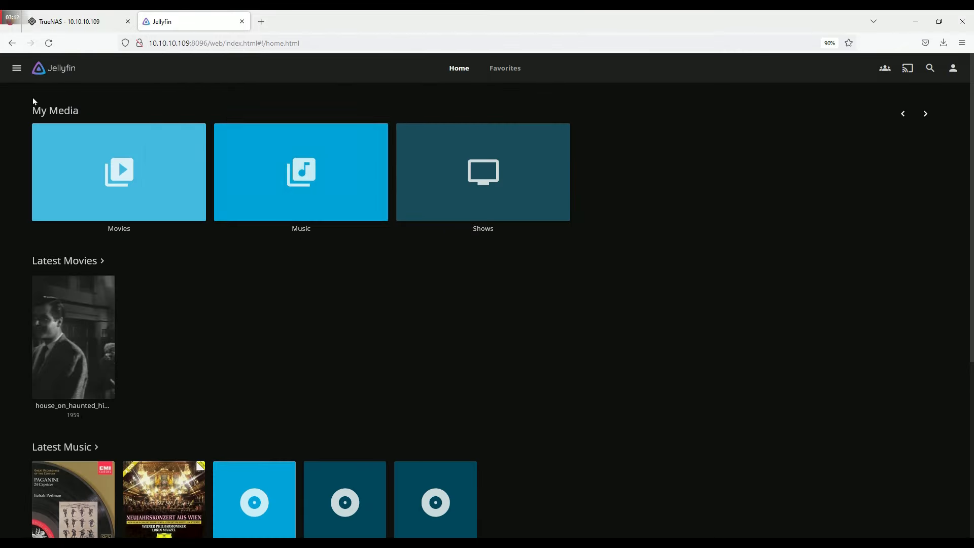
pyautogui.click(16, 74)
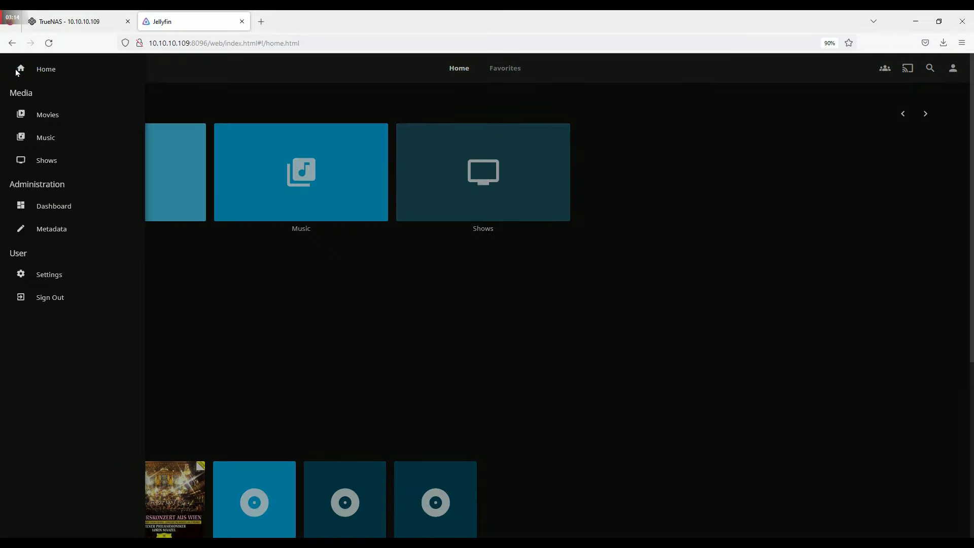
pyautogui.click(52, 205)
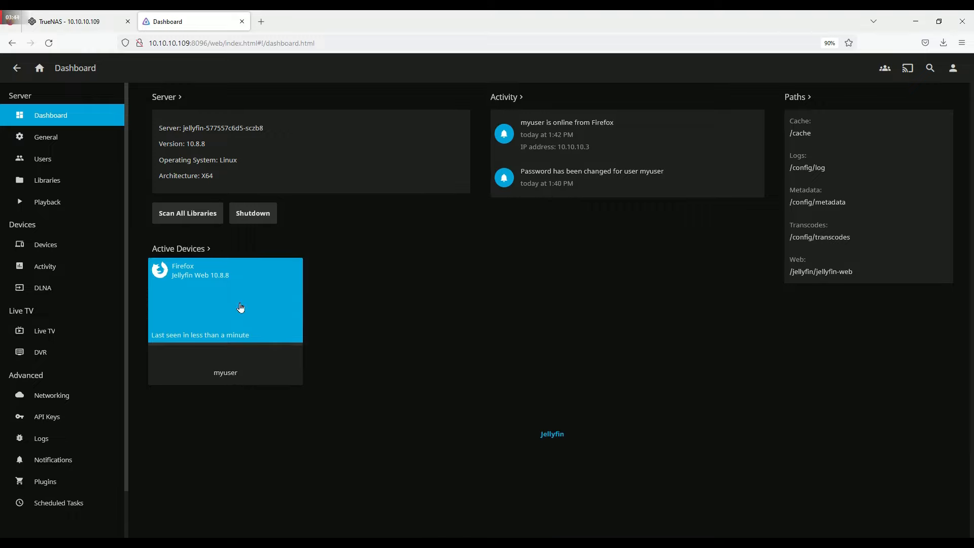
pyautogui.click(40, 68)
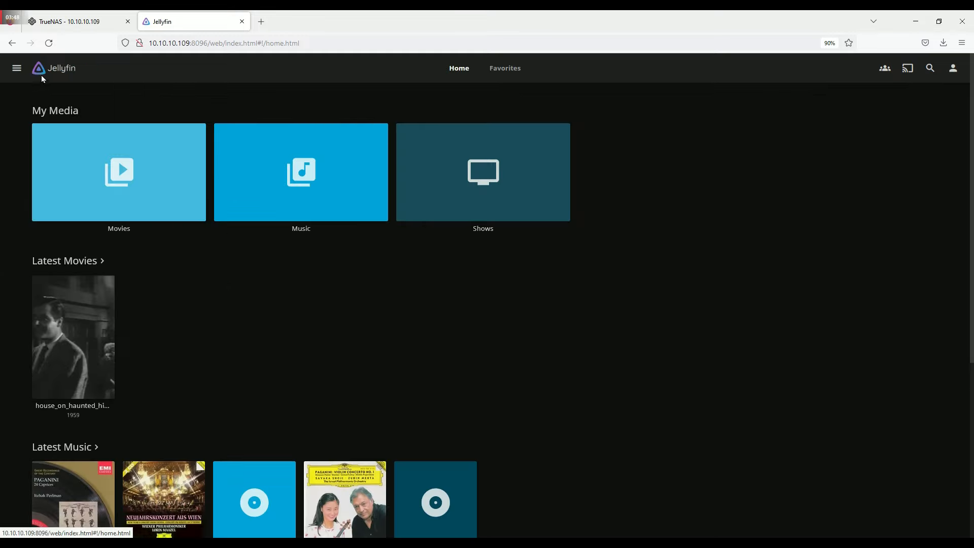
pyautogui.scroll(-3, 215, 282)
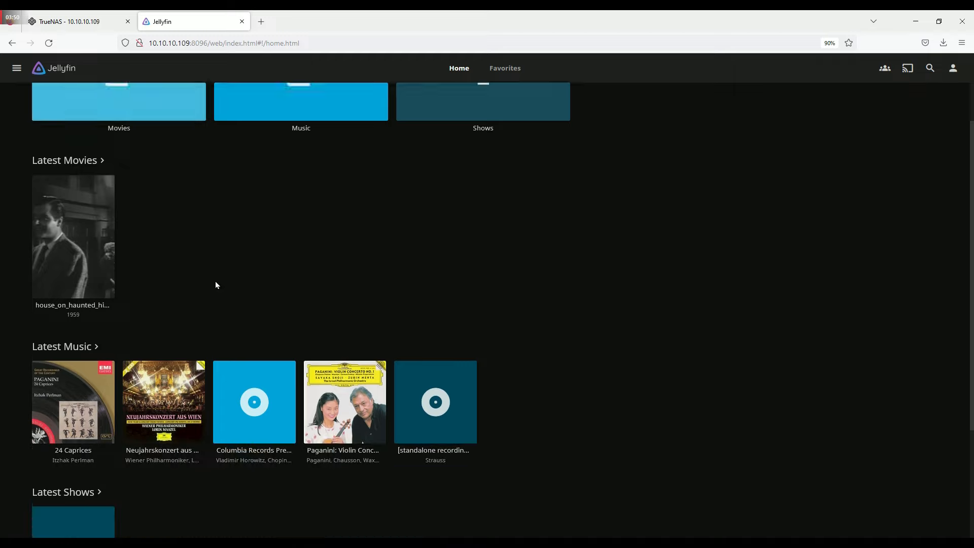
pyautogui.scroll(3, 215, 281)
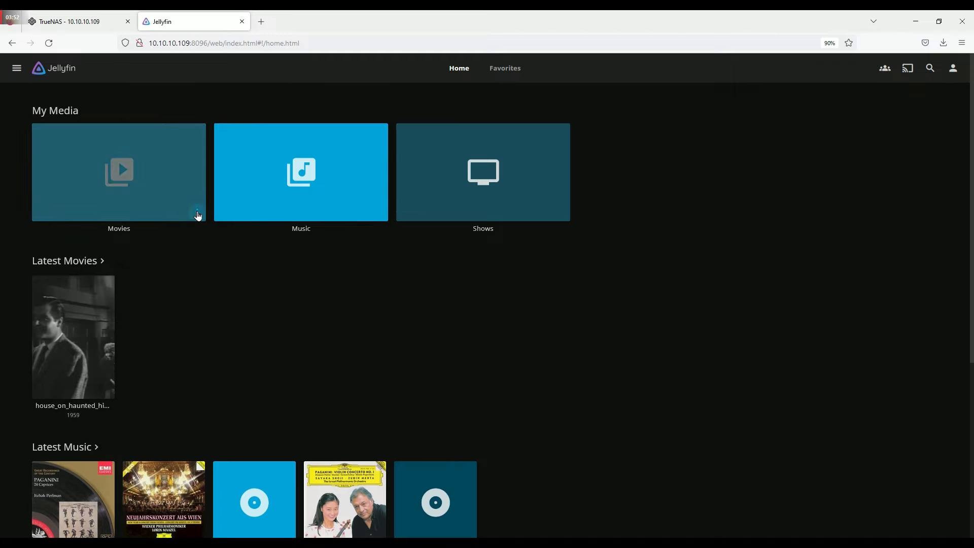
# - Queue a Refresh metadata scan for new and updated files on the Movies, Music and Shows libraries
pyautogui.click(196, 216)
pyautogui.click(203, 263)
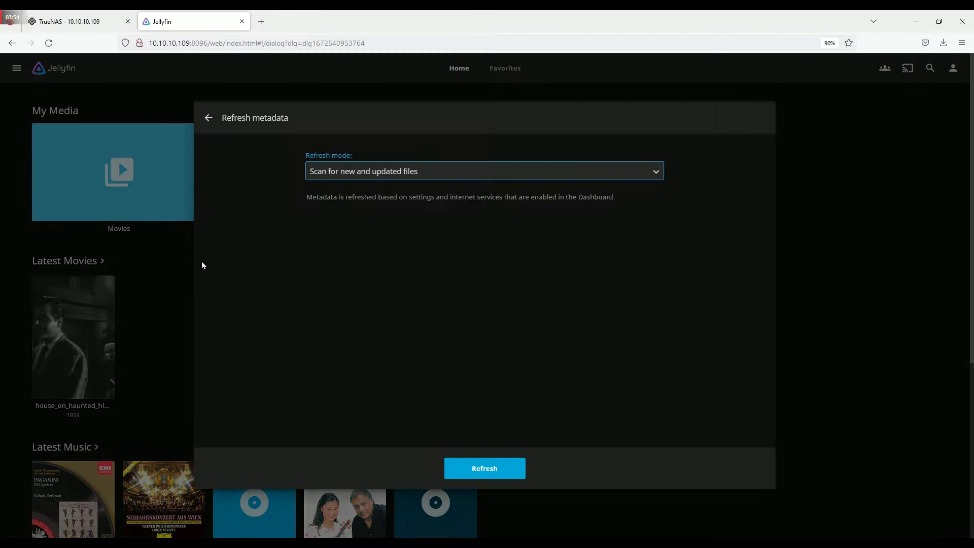
pyautogui.click(476, 469)
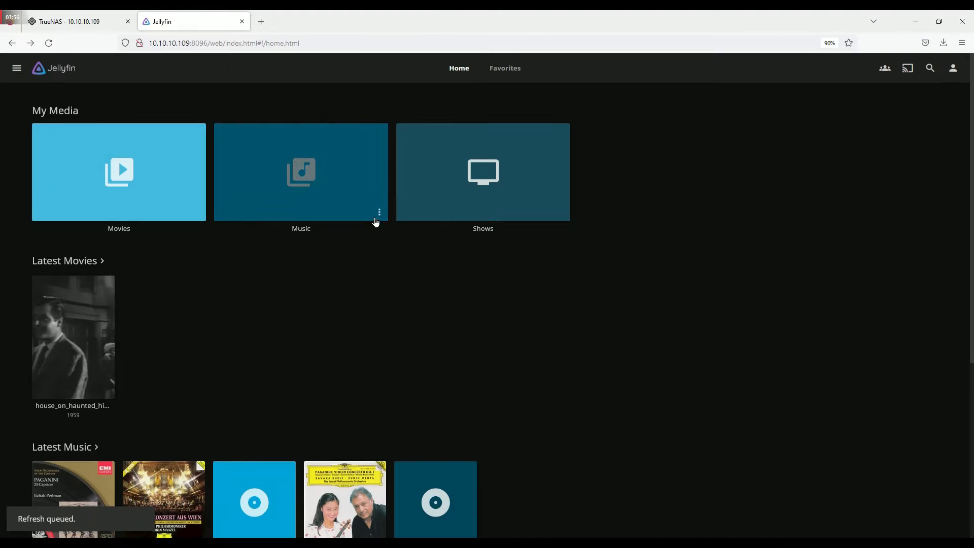
pyautogui.click(379, 215)
pyautogui.click(382, 259)
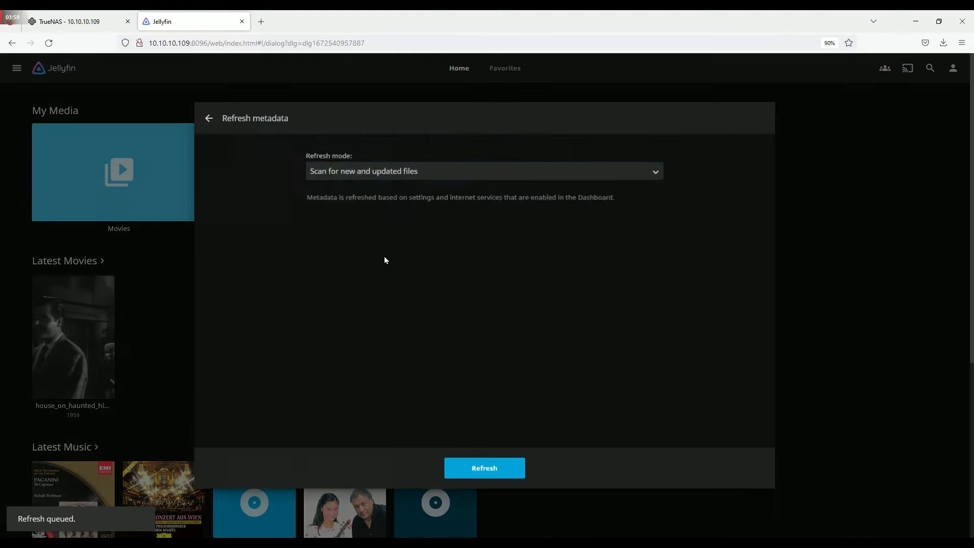
pyautogui.click(493, 472)
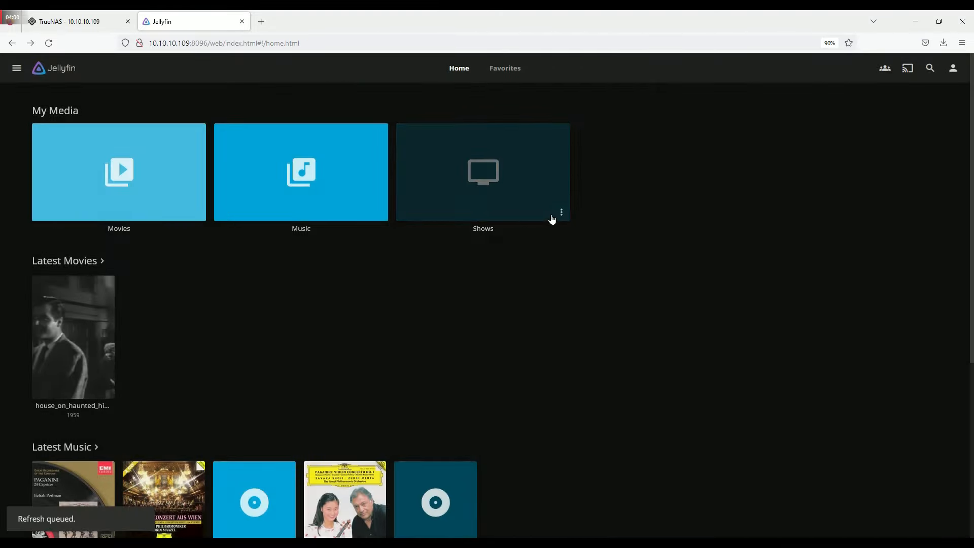
pyautogui.click(561, 215)
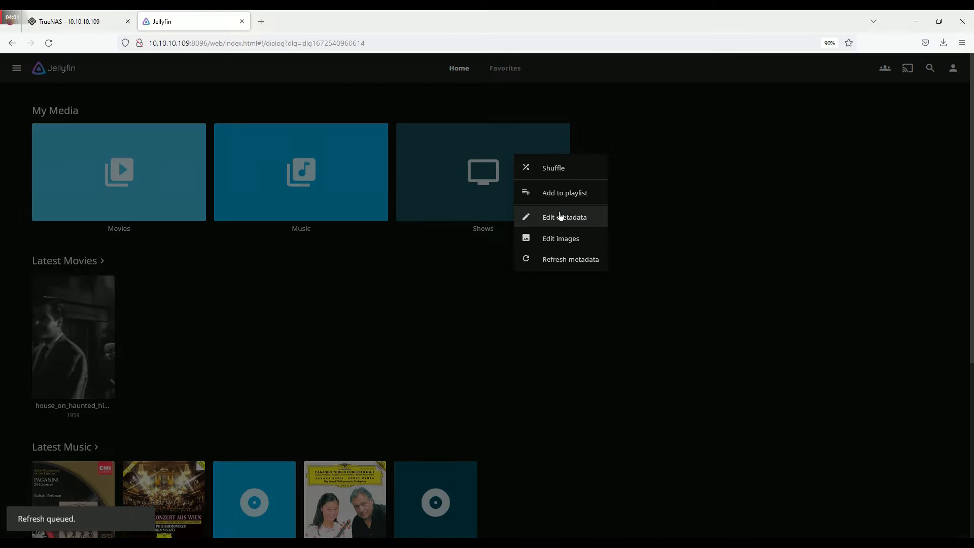
pyautogui.click(558, 259)
pyautogui.click(489, 468)
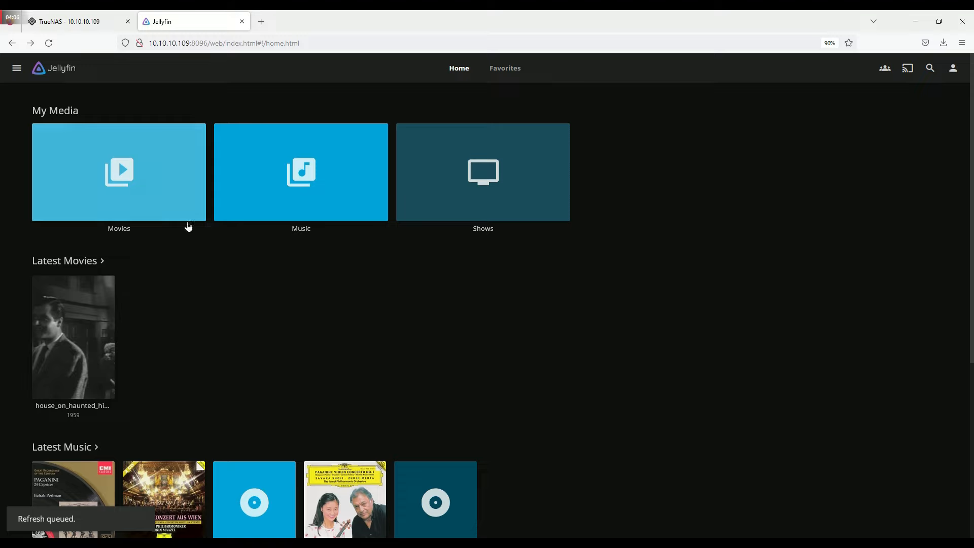
# - Visit the Dashboard, then browse the Movies and Music libraries, returning home after each
pyautogui.click(18, 71)
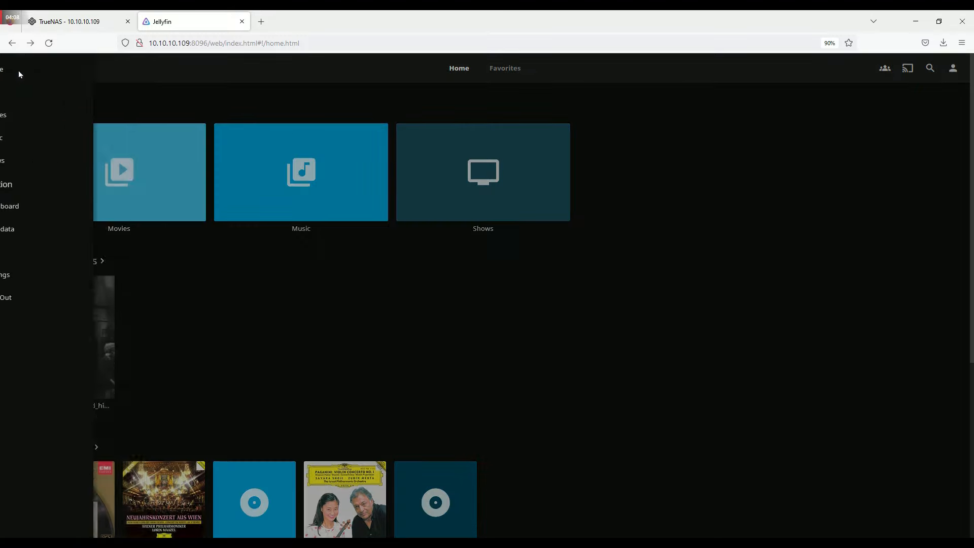
pyautogui.click(55, 208)
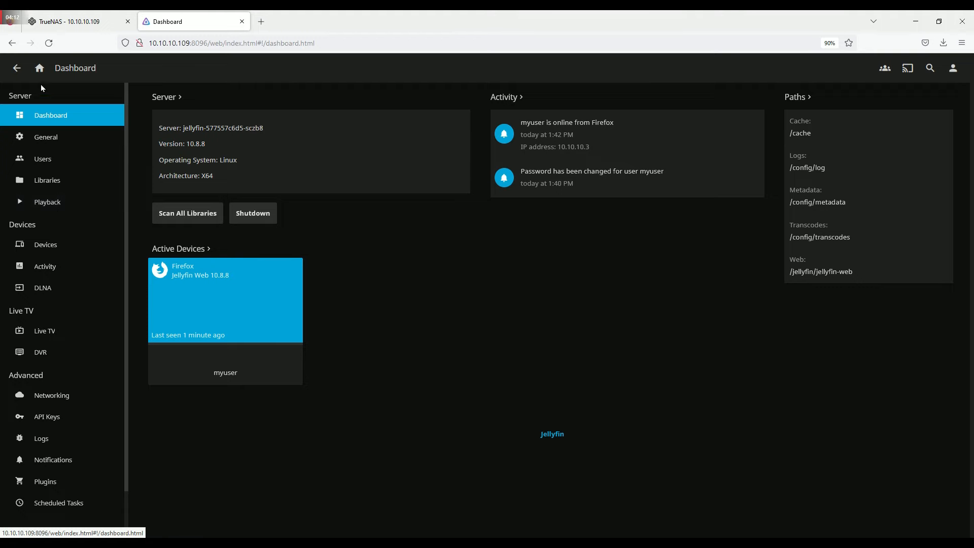
pyautogui.click(40, 71)
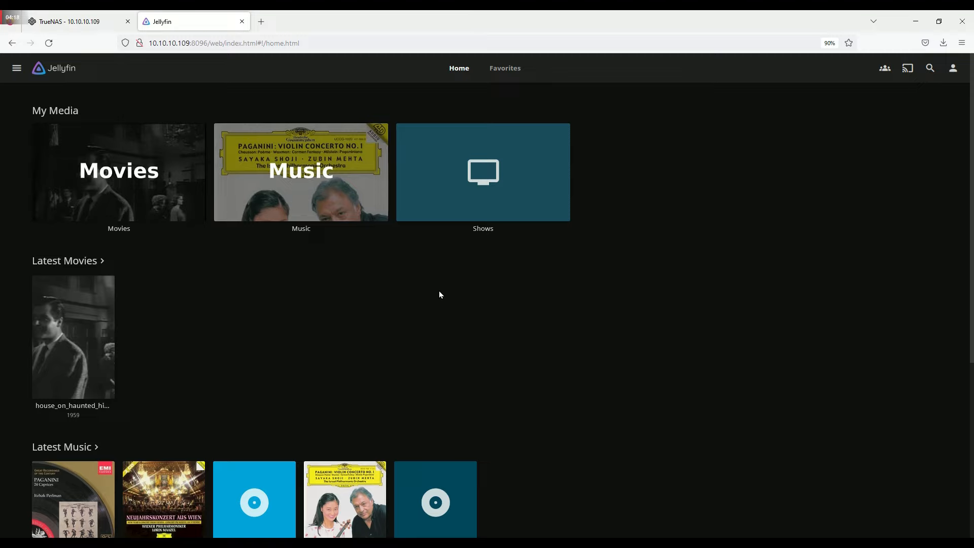
pyautogui.click(155, 185)
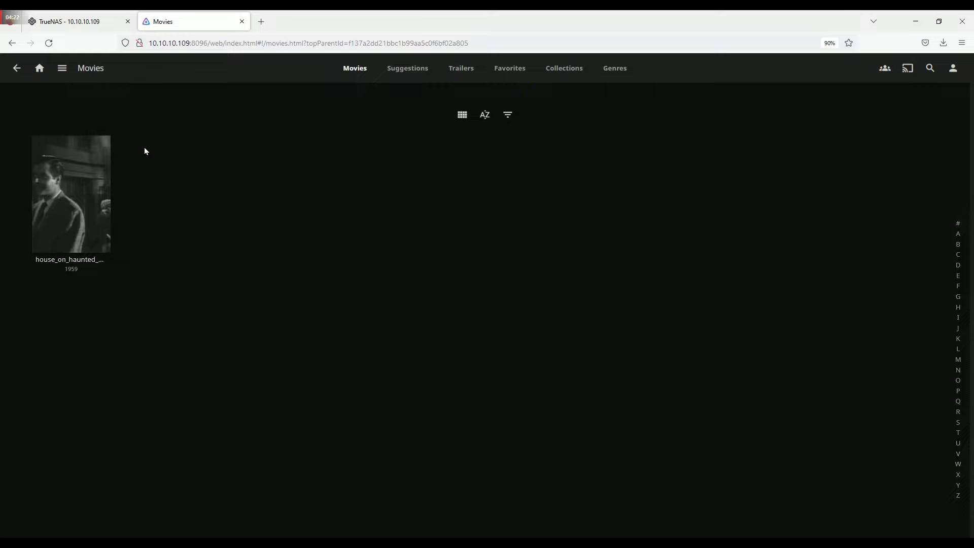
pyautogui.click(40, 71)
pyautogui.click(262, 160)
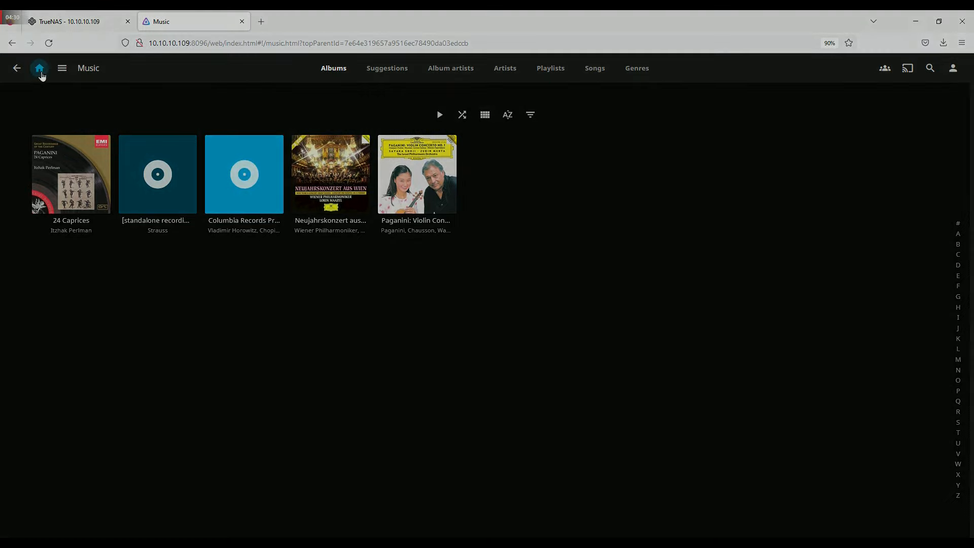
pyautogui.click(40, 71)
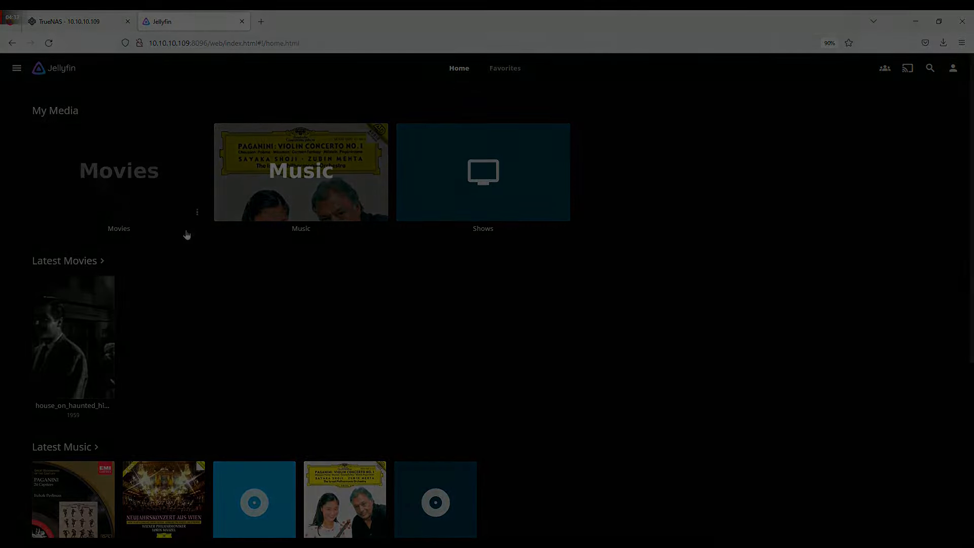